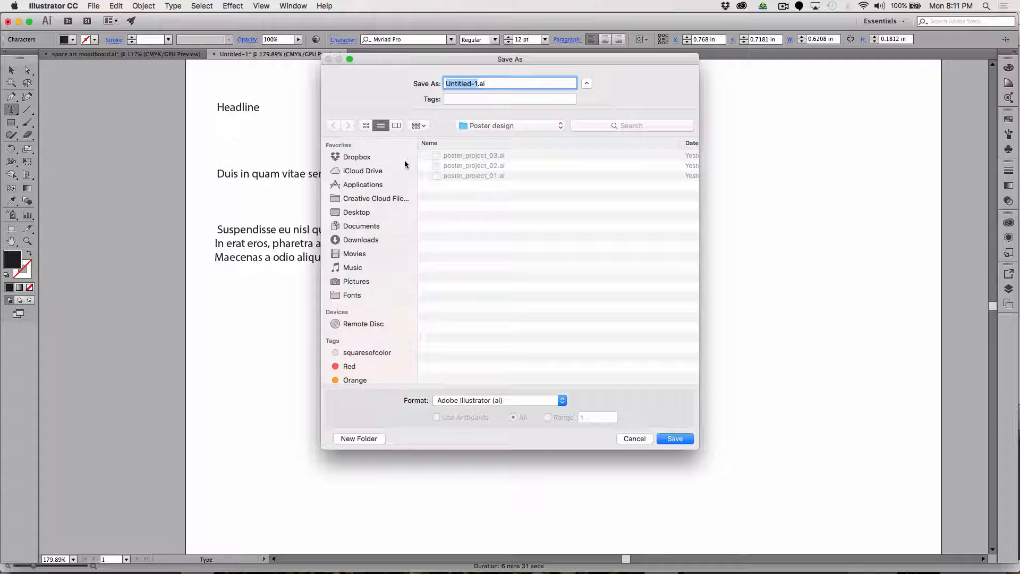
Save the document to the Desktop as MoodBoard_X.ai in Adobe Illustrator format, keeping the default Illustrator CC options.
text(MoodBoa)
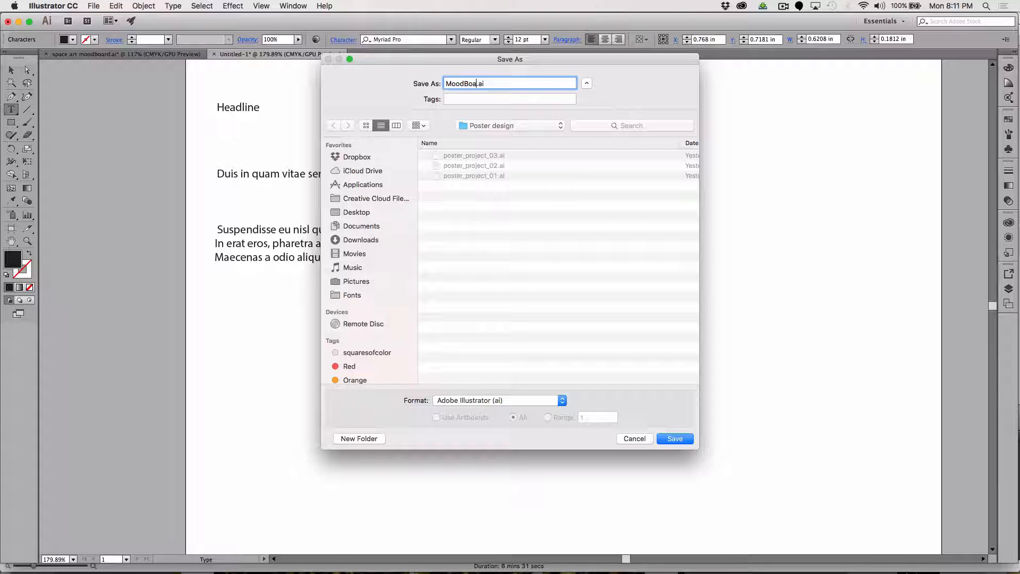
text(rd_X)
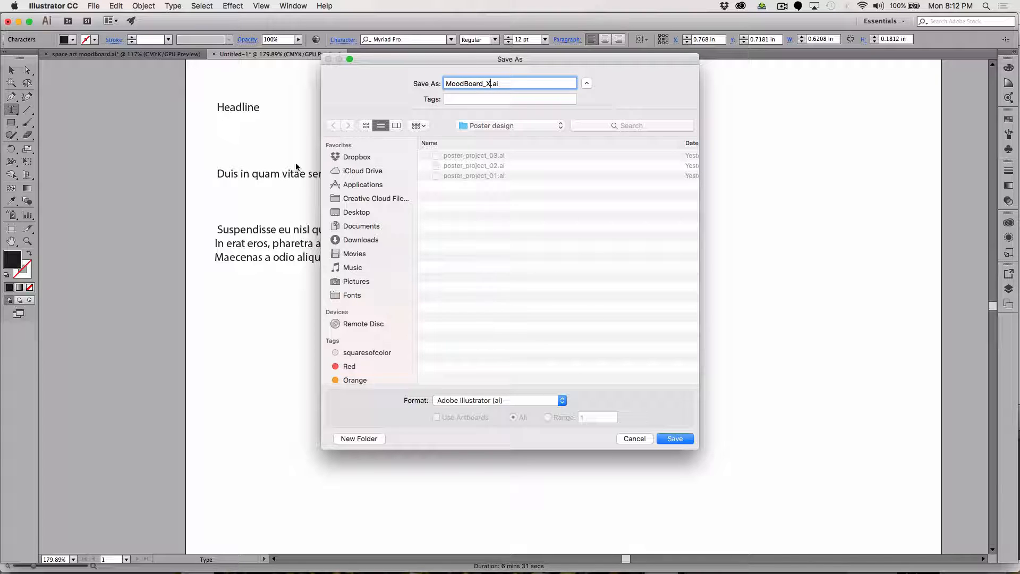
click(338, 213)
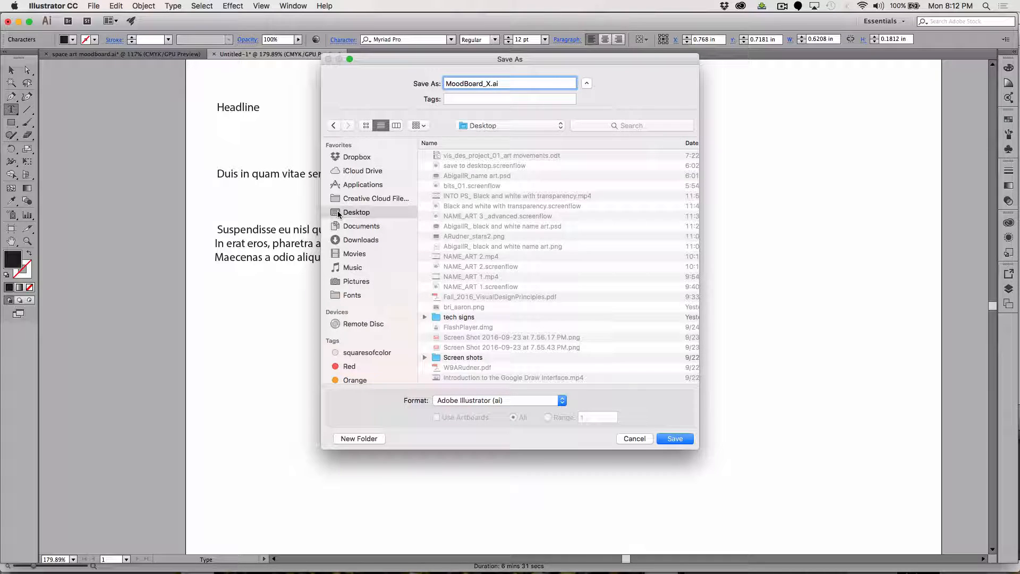
click(670, 440)
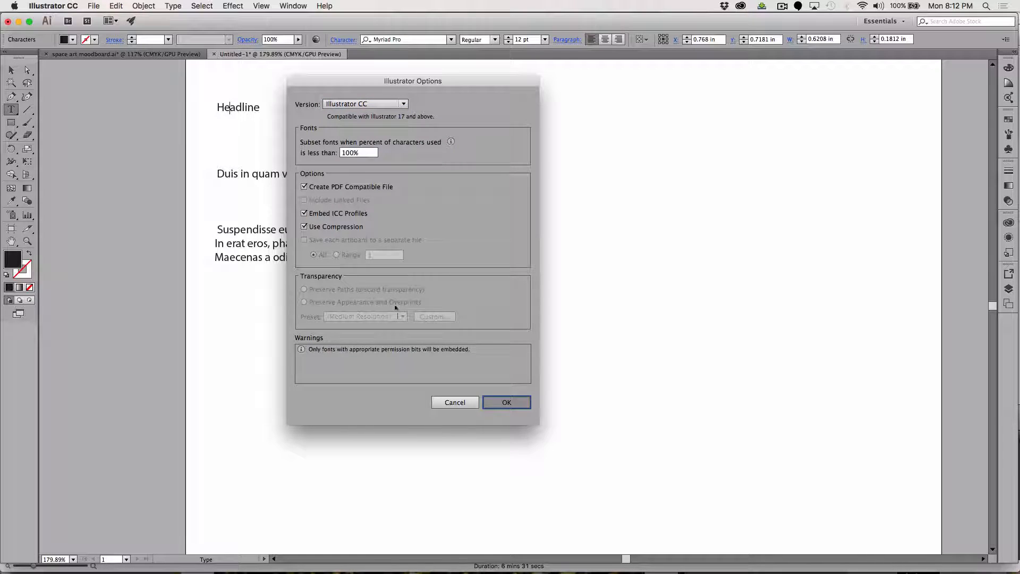
key(Return)
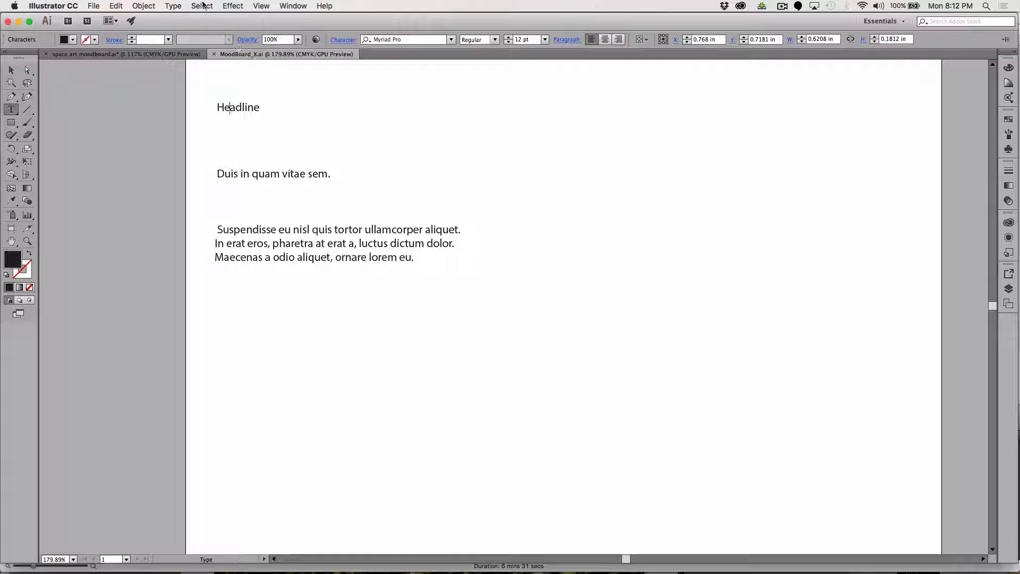
Quit Illustrator, discarding the unsaved changes to space art moodboard.ai.
key(super+q)
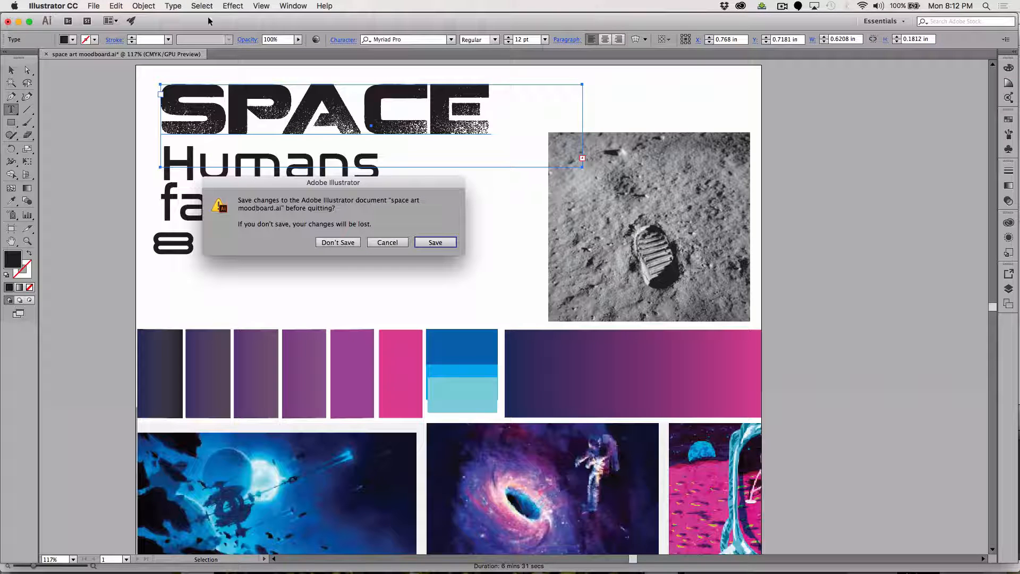
click(338, 242)
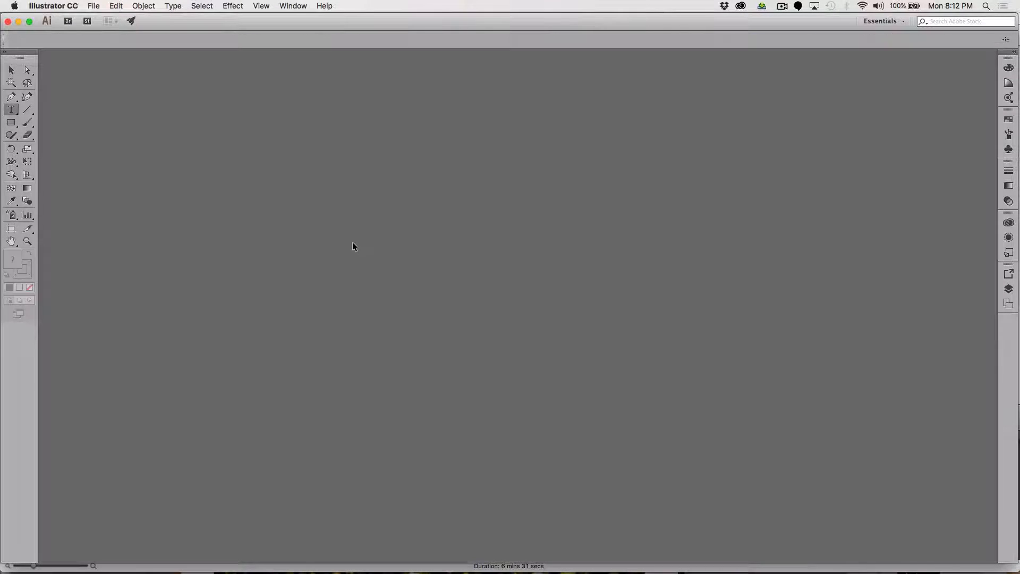
Switch away from Illustrator and pause the running ScreenFlow recording.
mouse_move(561, 566)
click(630, 567)
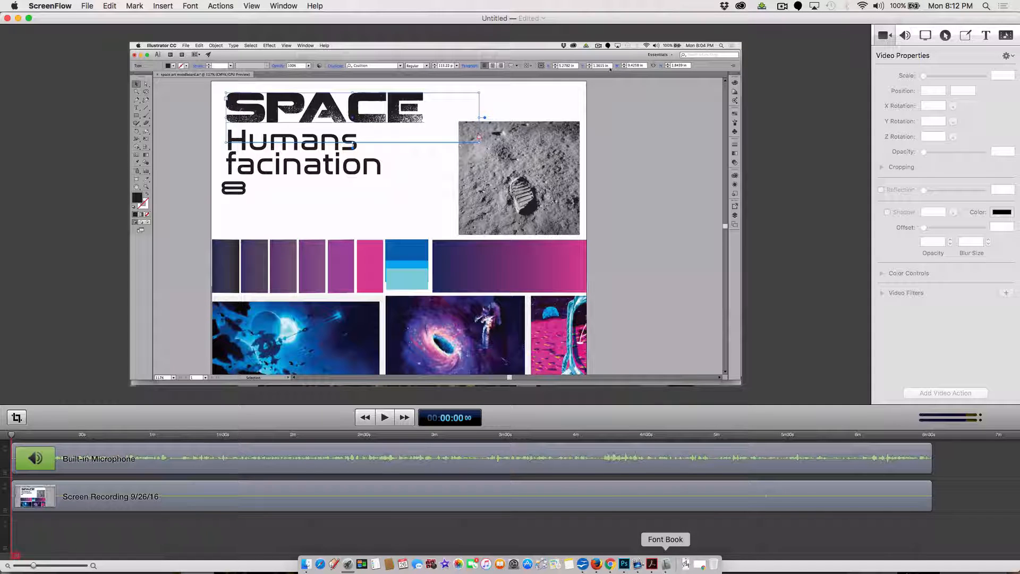
click(783, 5)
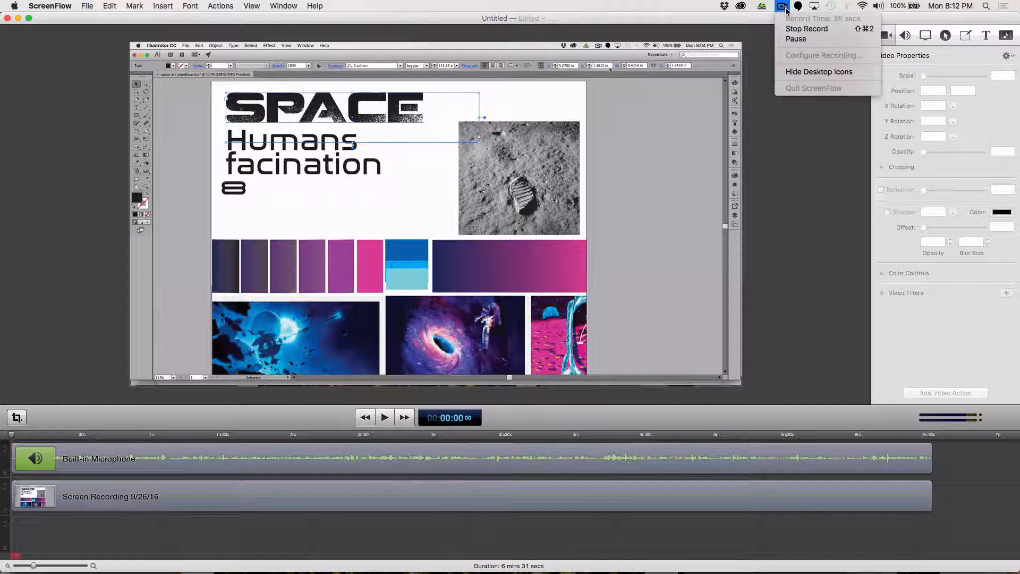
click(795, 39)
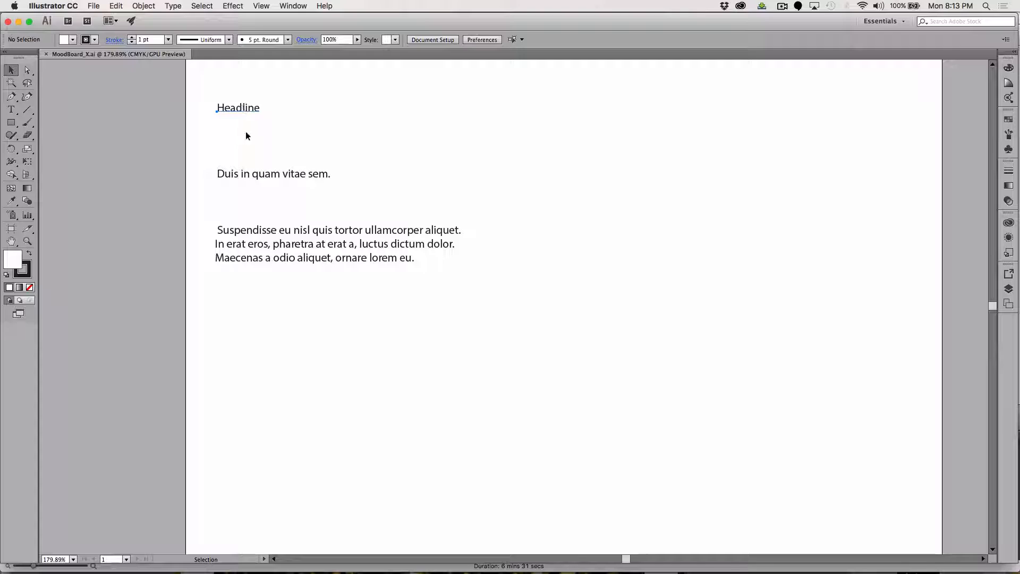
Set the Headline text's font to Parents Suck and its size to 72 pt.
double_click(236, 108)
double_click(228, 110)
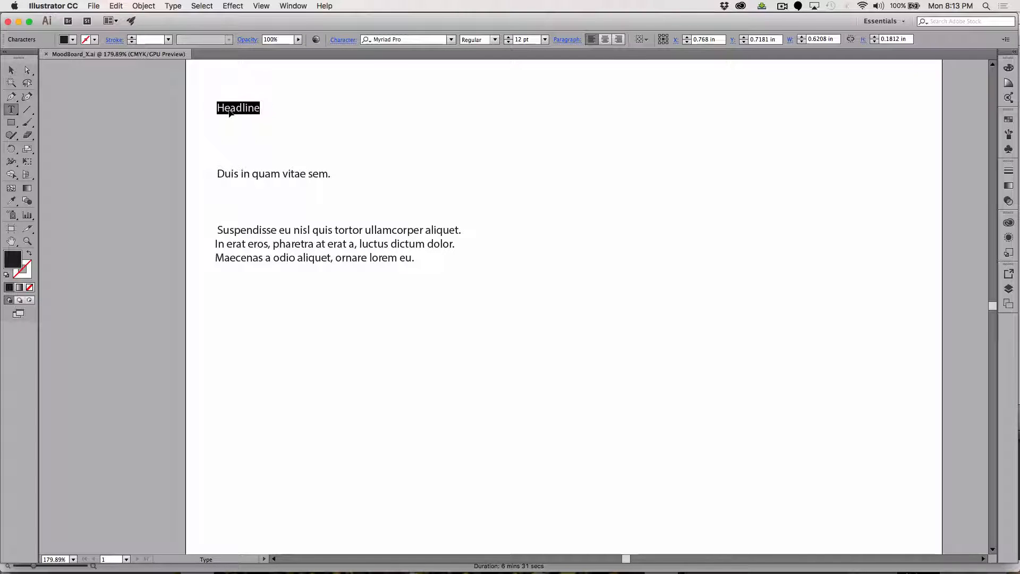
click(451, 39)
text(d)
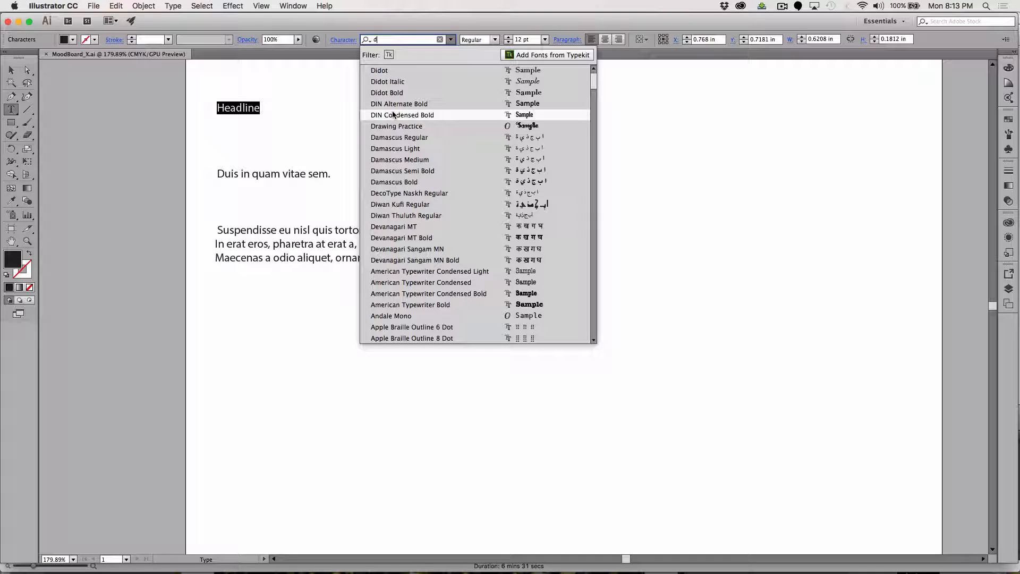
text(p)
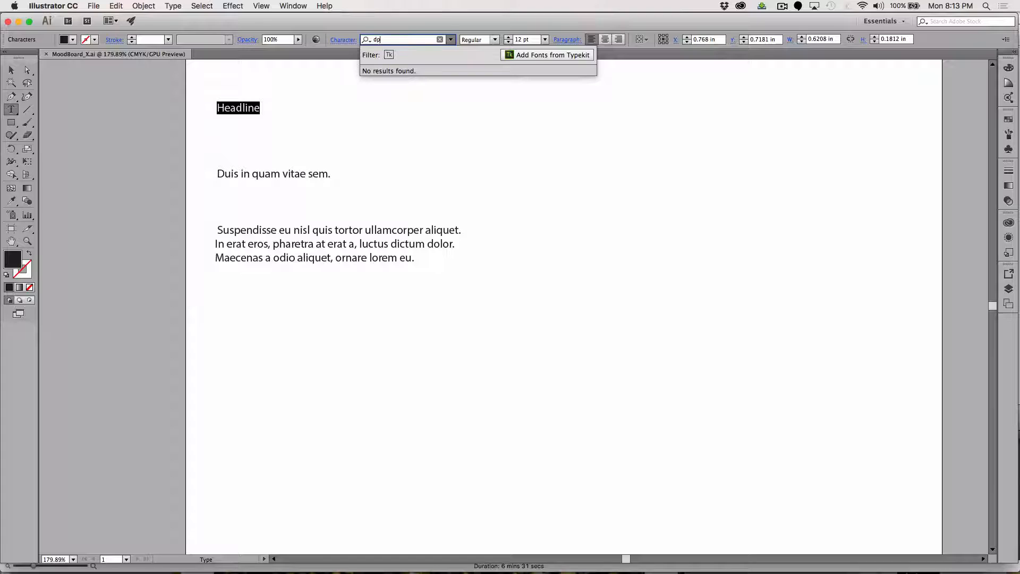
key(BackSpace)
key(BackSpace)
text(p)
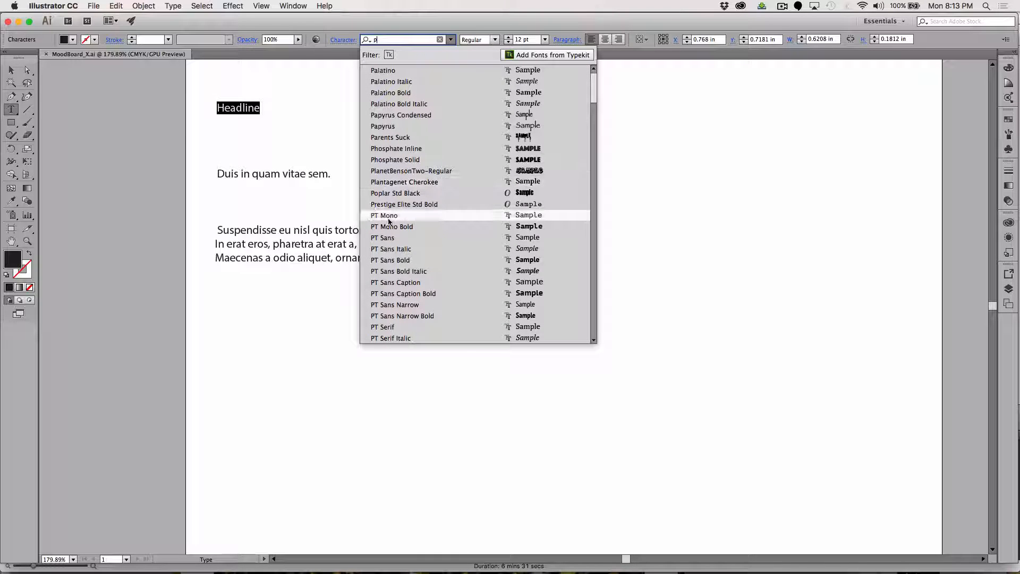
click(386, 136)
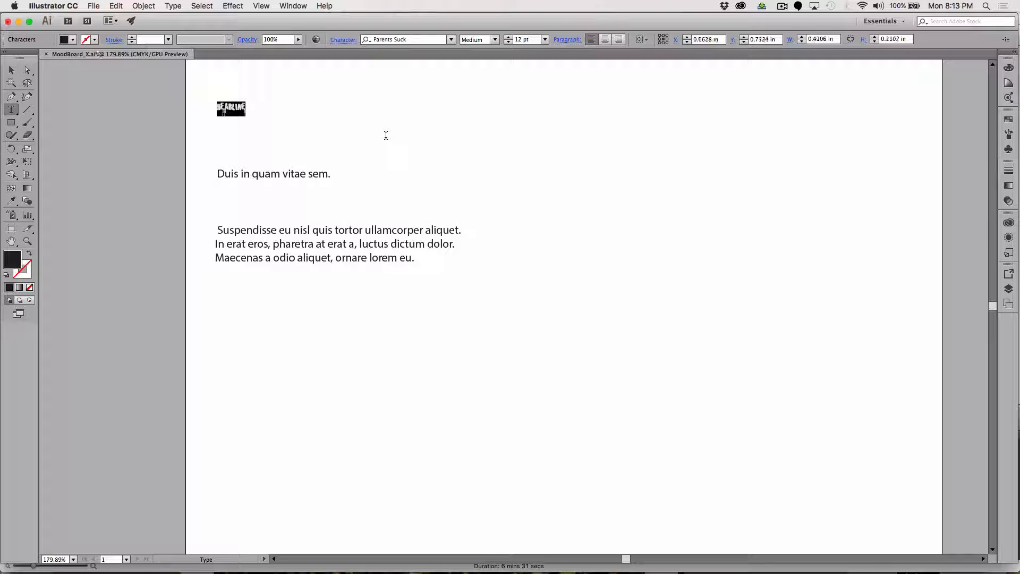
click(545, 40)
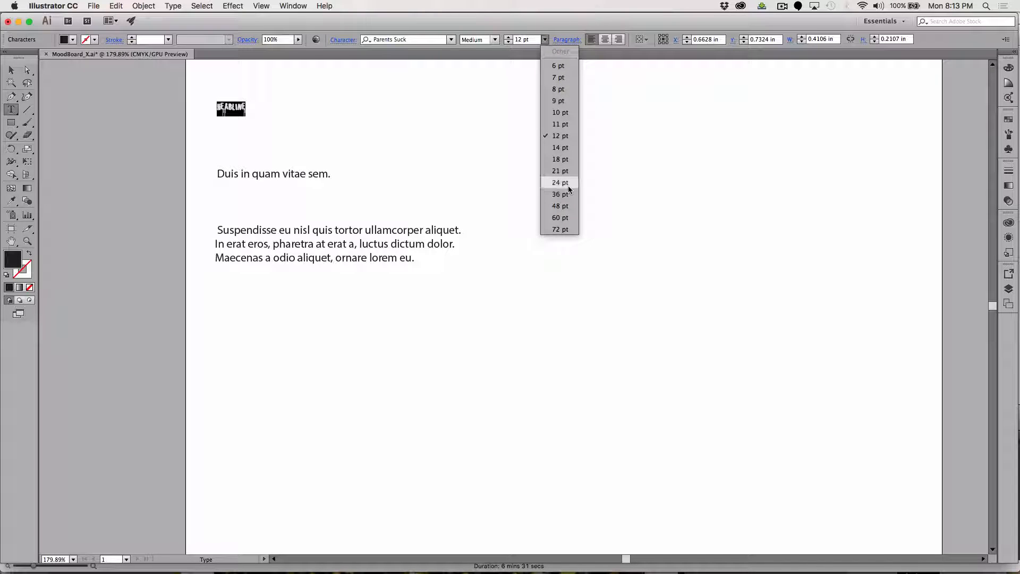
click(563, 229)
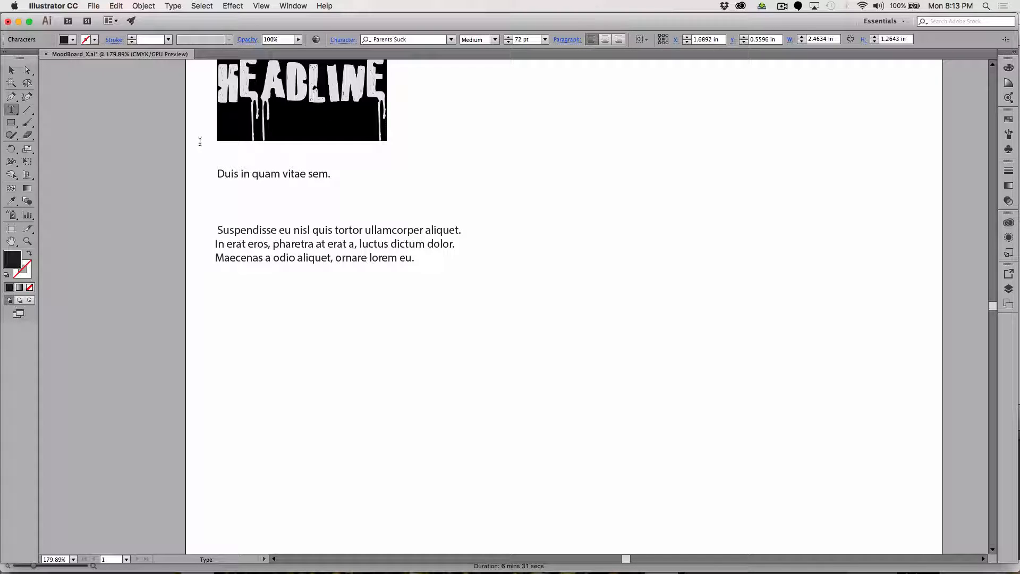
Move the headline down and to the right so it sits fully on the page, and deselect it.
click(226, 89)
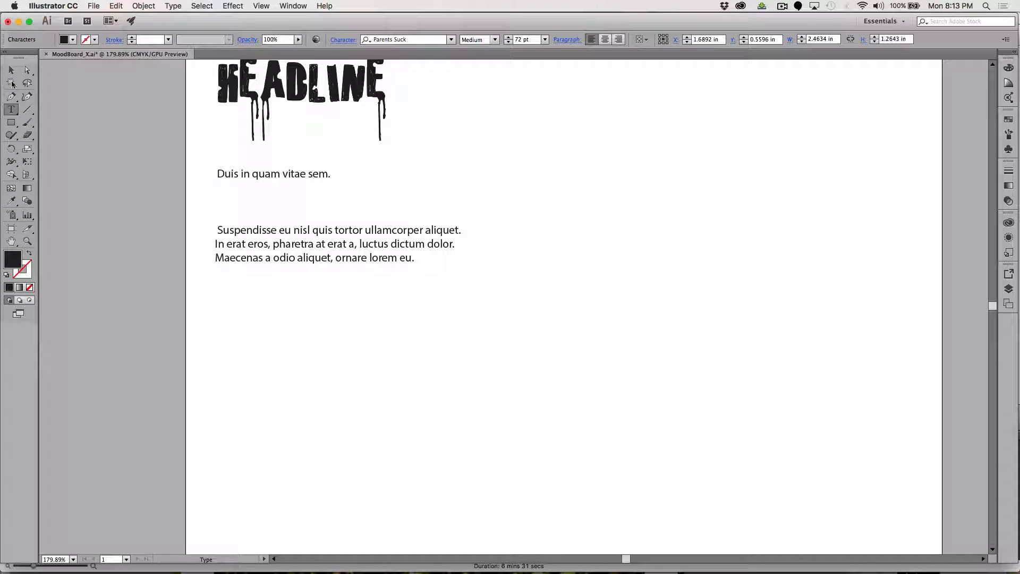
click(11, 70)
click(272, 95)
drag(272, 96, 465, 136)
click(571, 249)
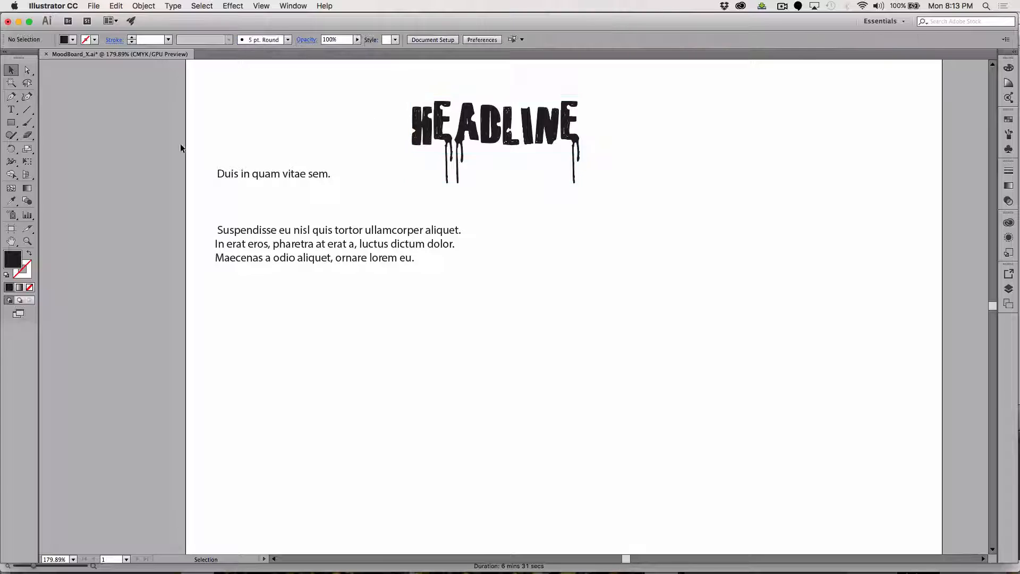
Replace the headline's wording with FAUVISM.
click(12, 109)
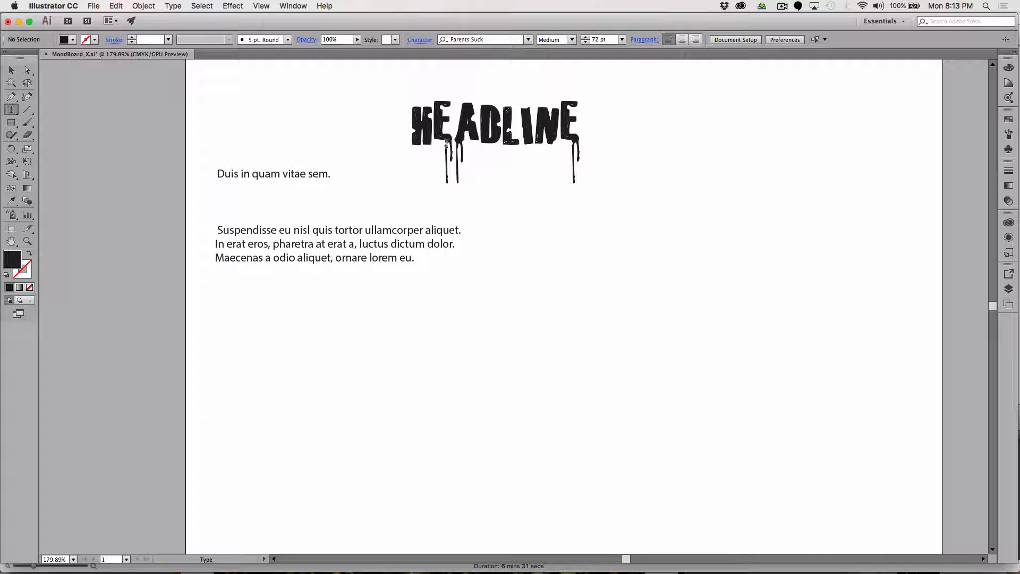
click(415, 132)
key(super+a)
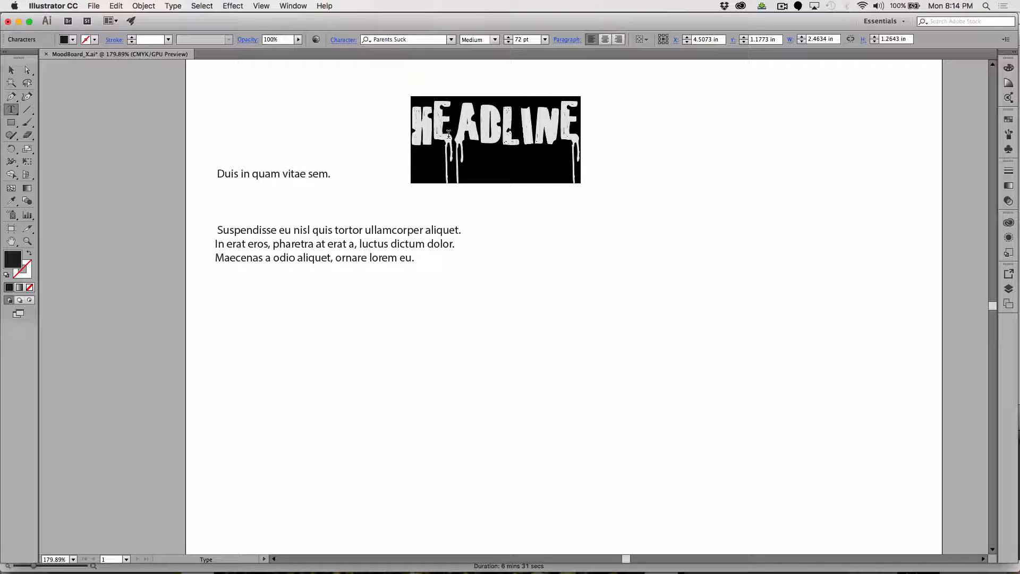
text(F)
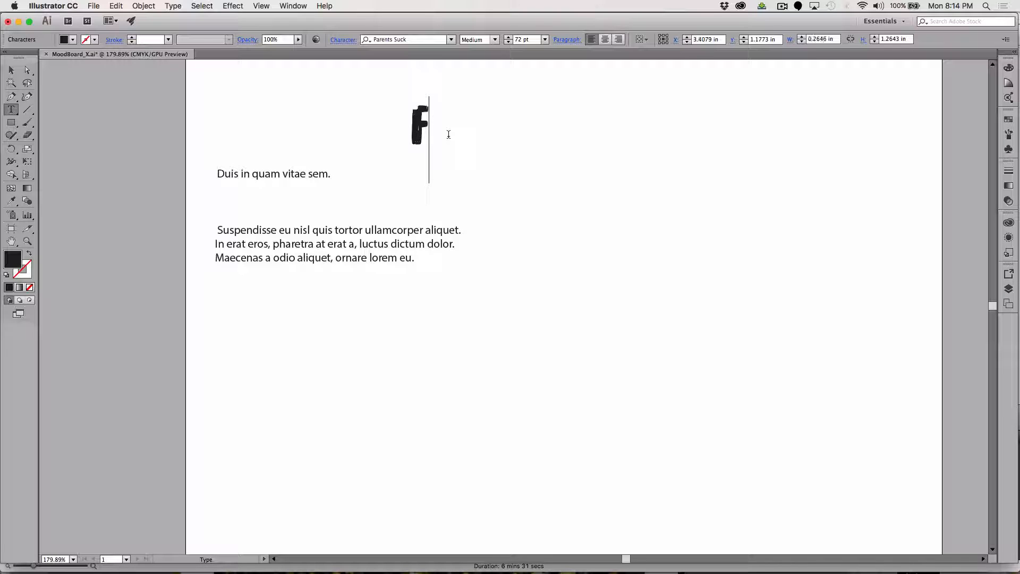
text(A)
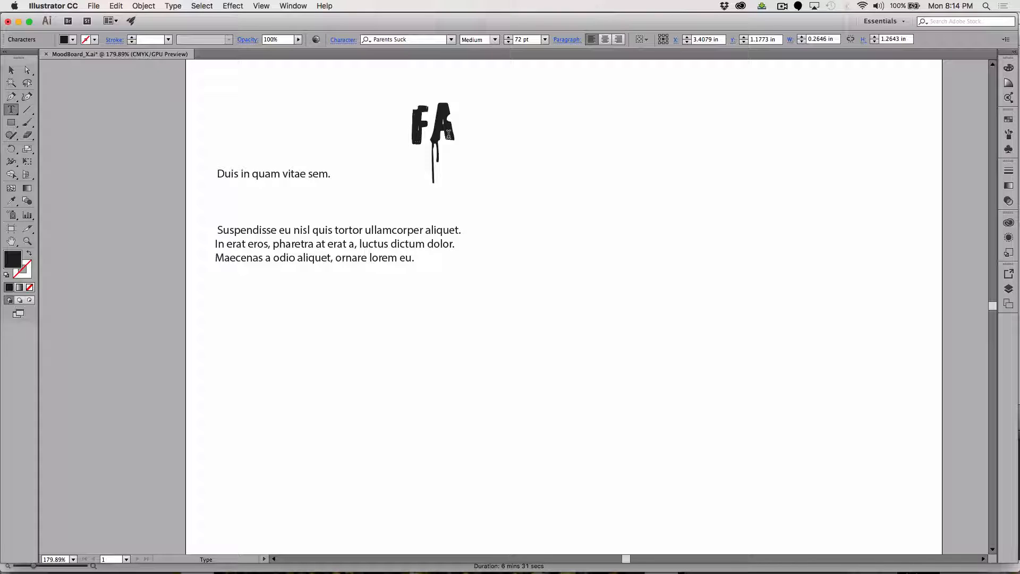
text(U)
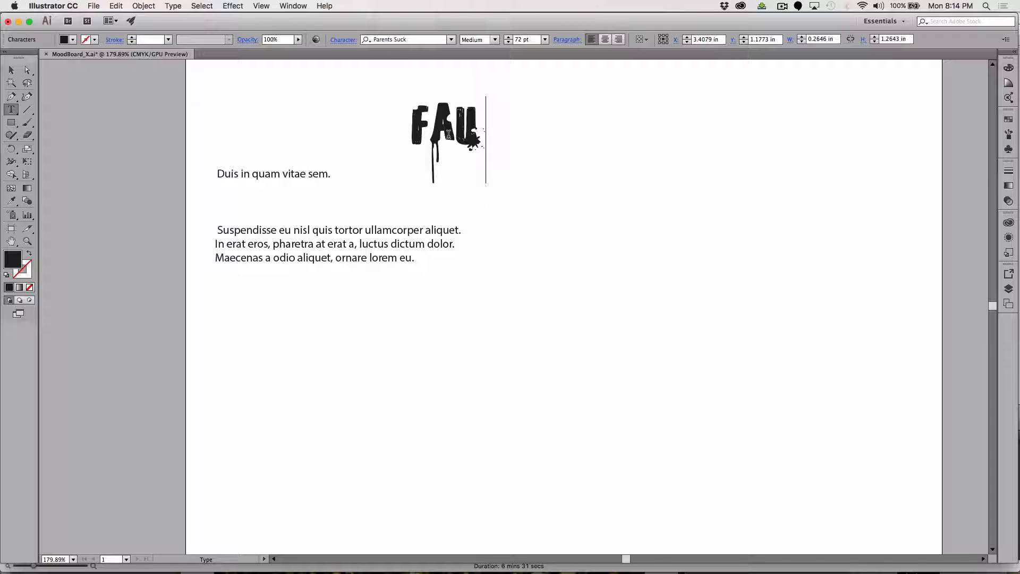
text(VISM)
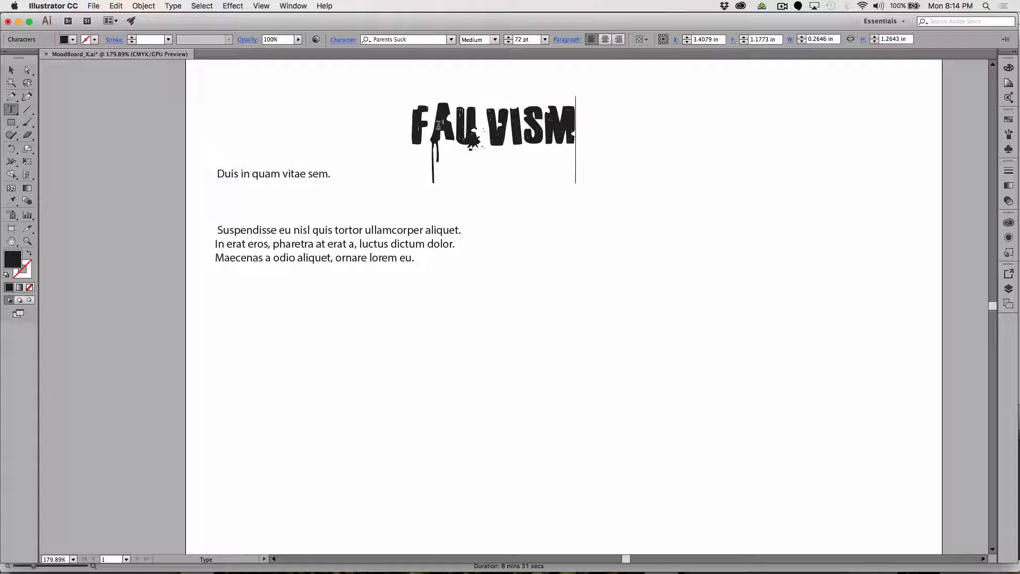
Reduce the font size of the letter A in FAUVISM so it is smaller than its neighbours.
drag(431, 126, 449, 125)
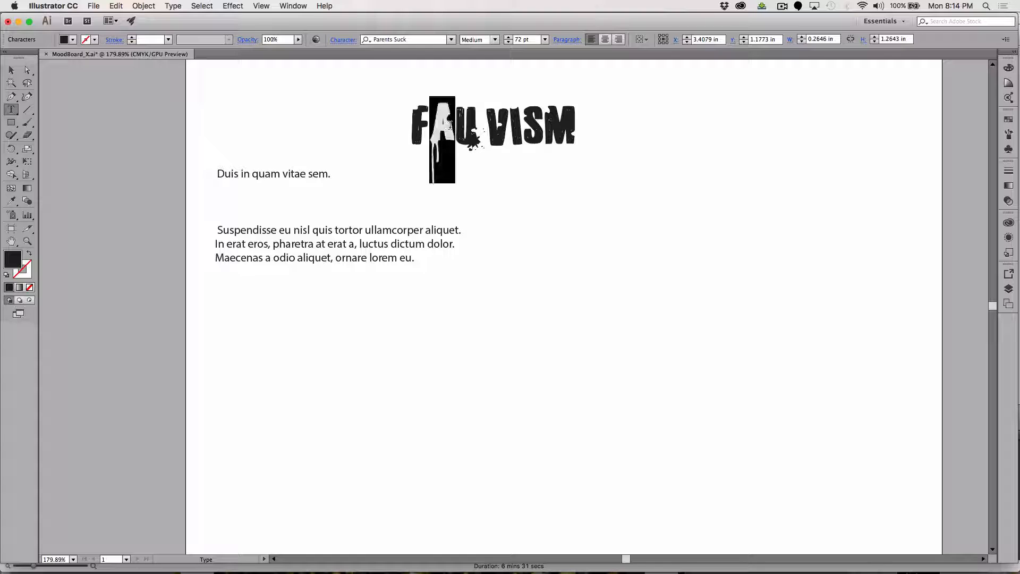
click(508, 42)
click(508, 41)
click(508, 42)
click(507, 41)
click(508, 42)
click(507, 42)
drag(507, 41, 508, 41)
drag(478, 119, 493, 118)
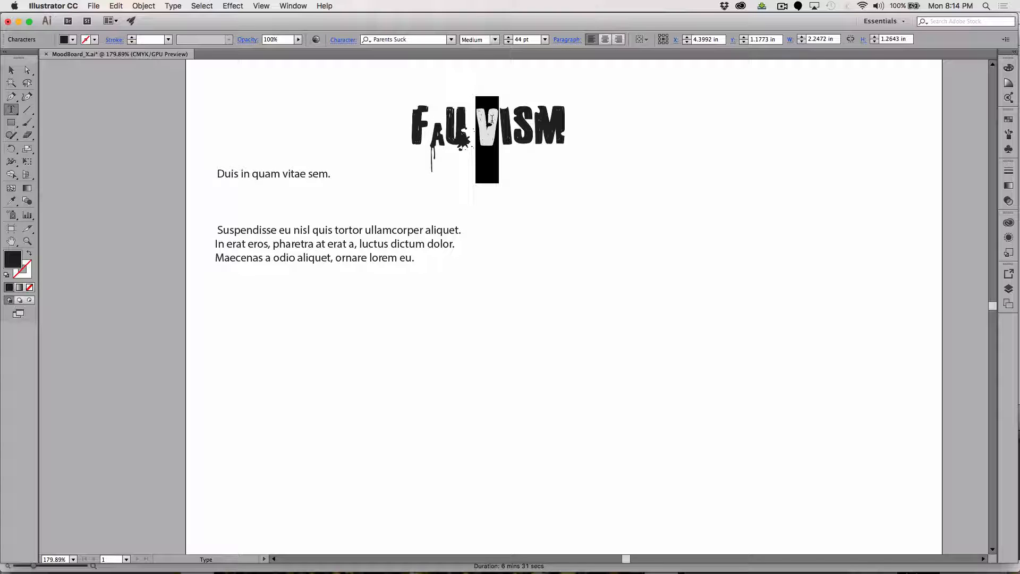
click(545, 40)
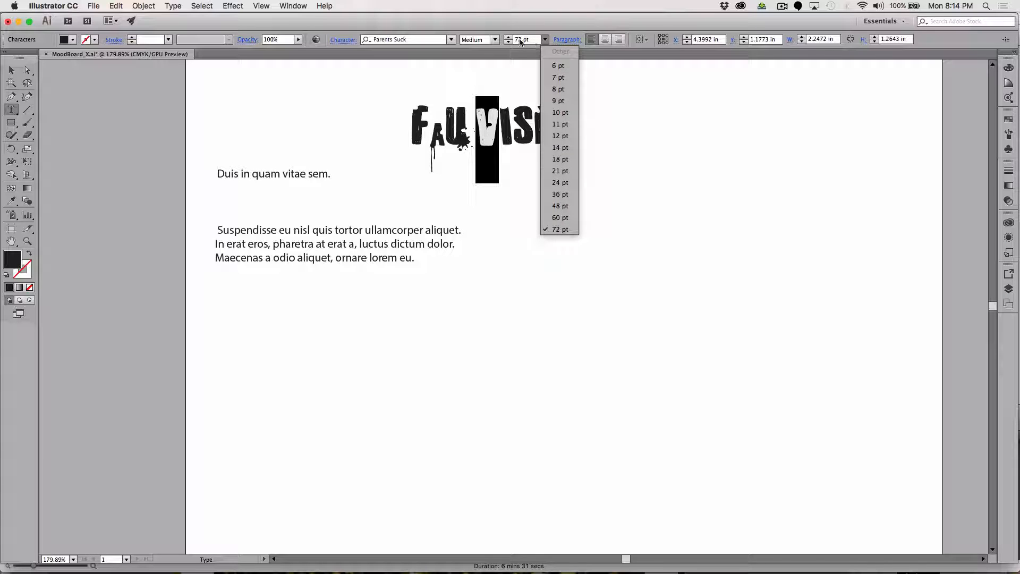
click(520, 43)
click(484, 128)
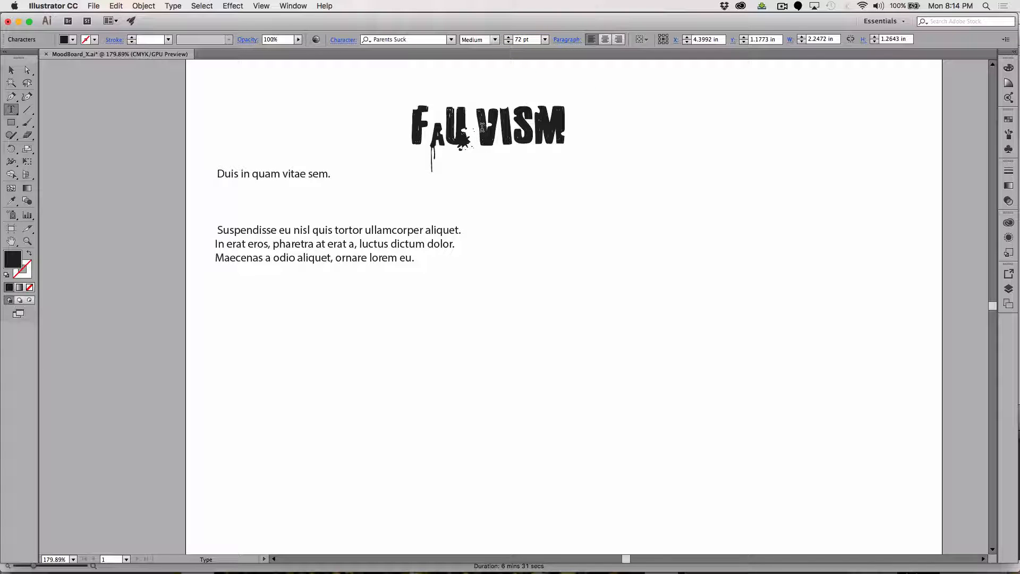
Increase the font size of the letter V in FAUVISM to 110 pt.
drag(482, 129, 493, 127)
click(519, 40)
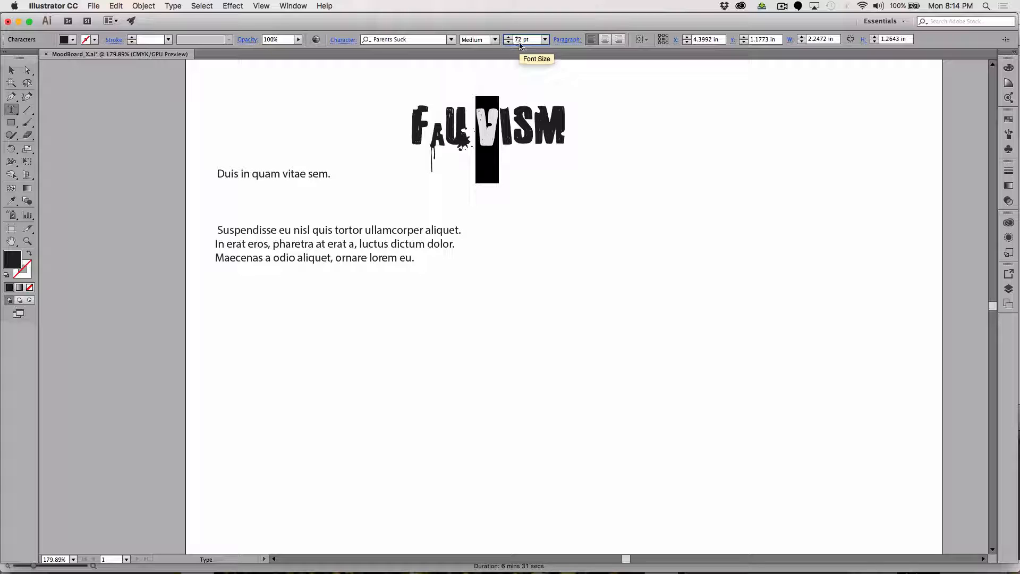
key(Up)
key(Up)
key(Up)
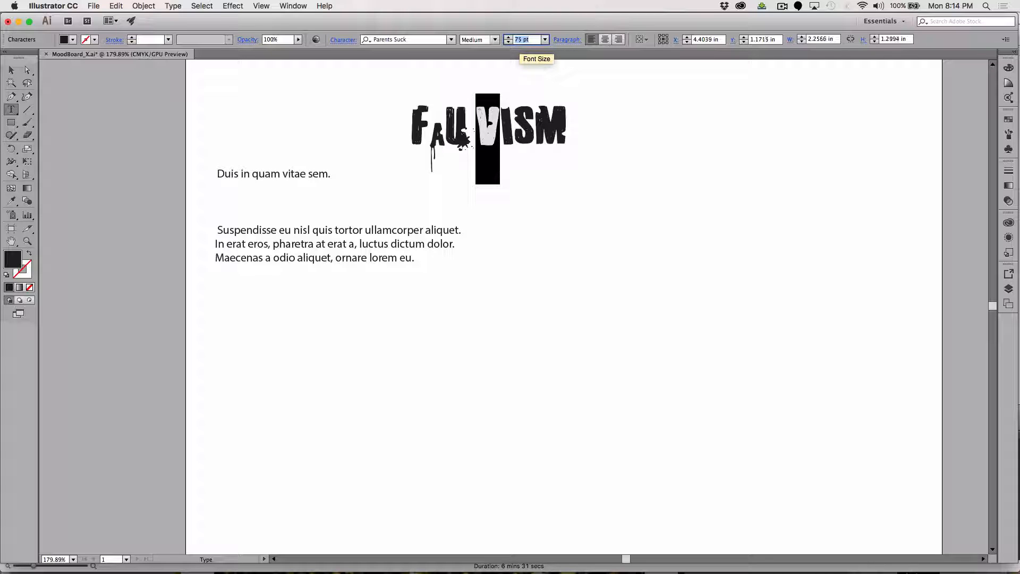
key(Up)
key(Up)
key(Up)
key(Up)
key(Up)
key(Up)
key(Up)
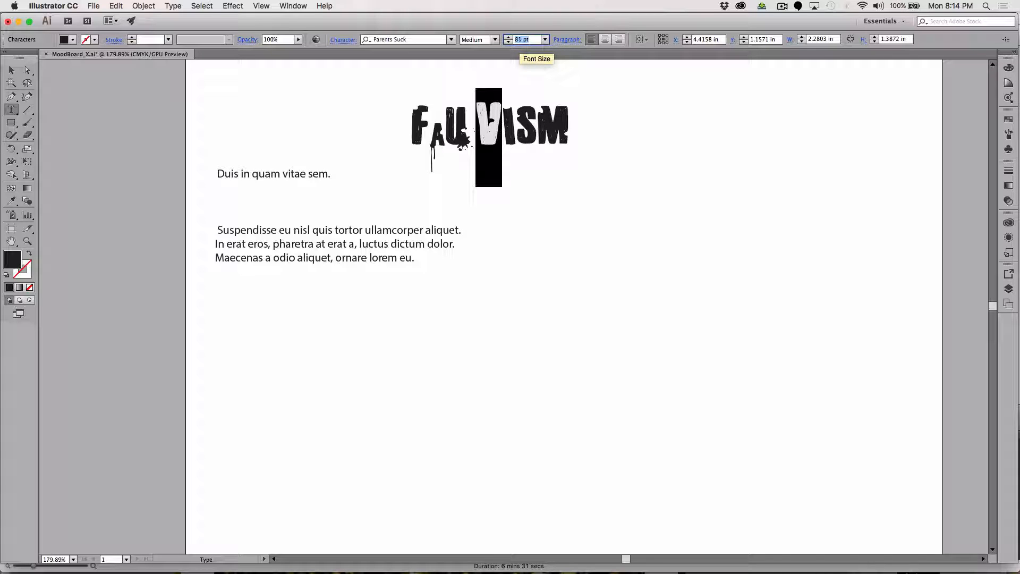
key(shift+Up)
key(shift+Up)
key(shift+Up)
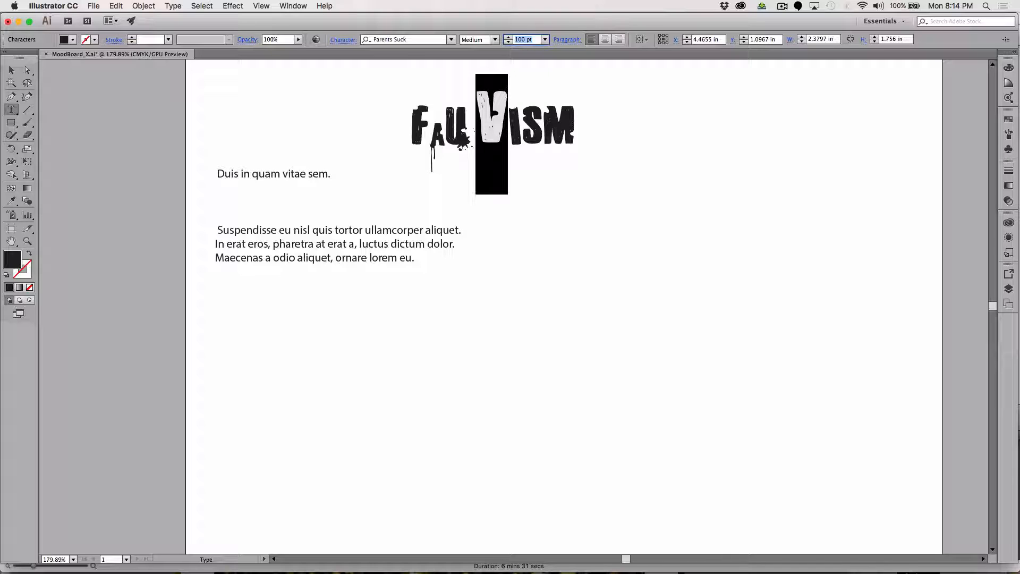
Increase the font size of the letter S in FAUVISM to 85 pt.
click(430, 127)
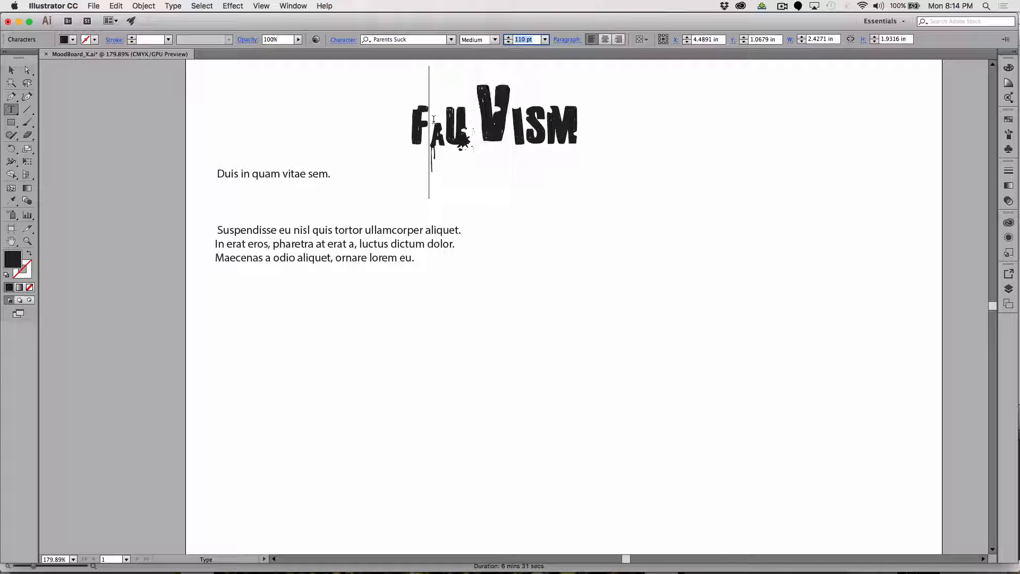
drag(529, 135, 539, 134)
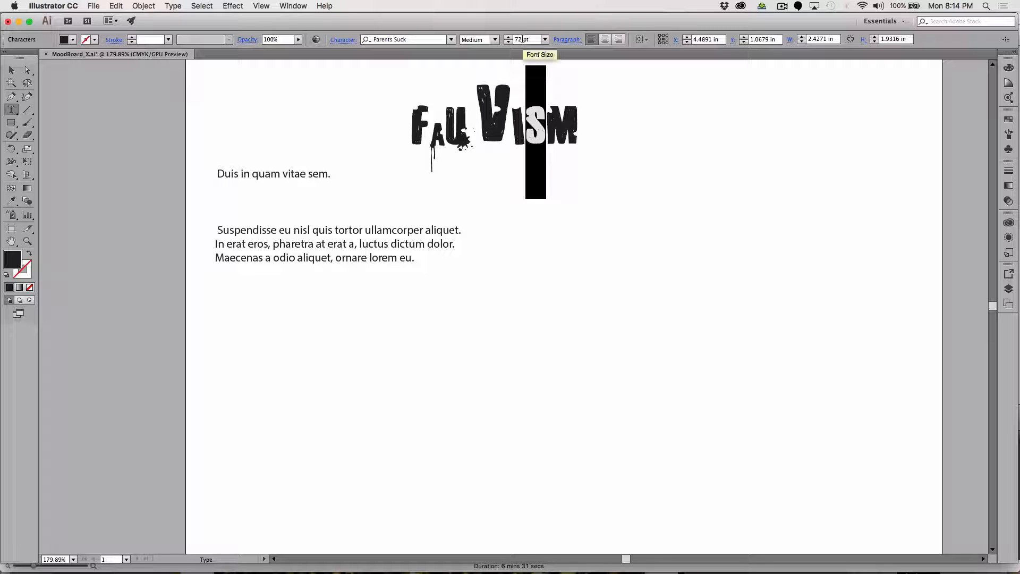
click(519, 41)
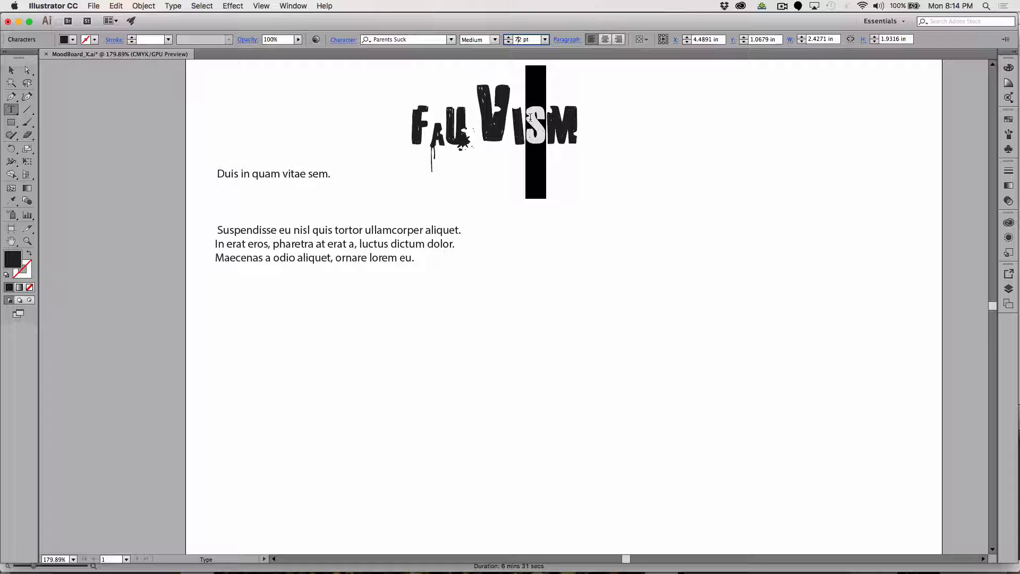
key(Up)
key(Up)
key(Up)
key(Up)
key(Up)
key(Up)
key(Up)
key(Up)
key(Up)
key(Up)
key(Up)
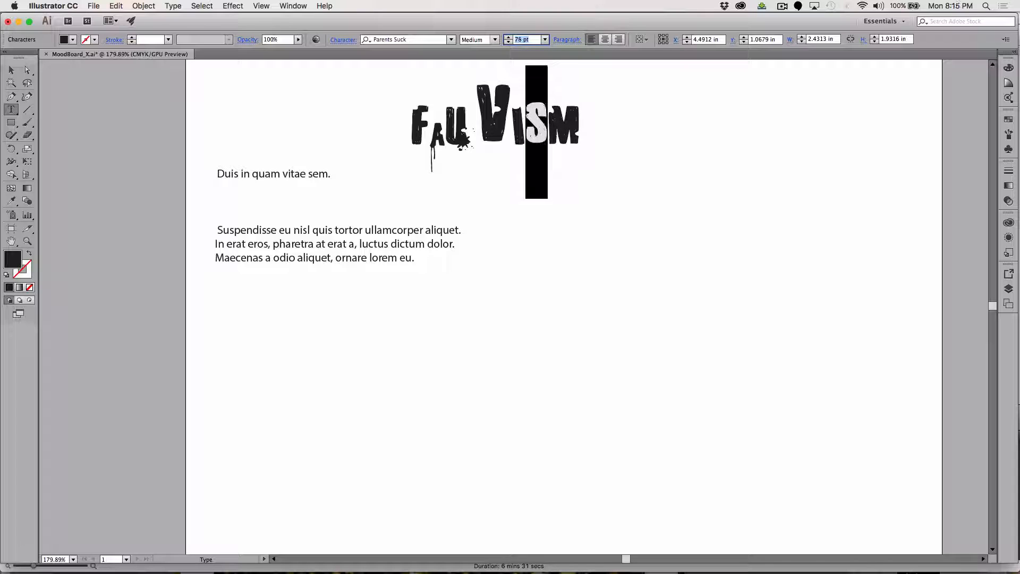
key(Up)
key(Up)
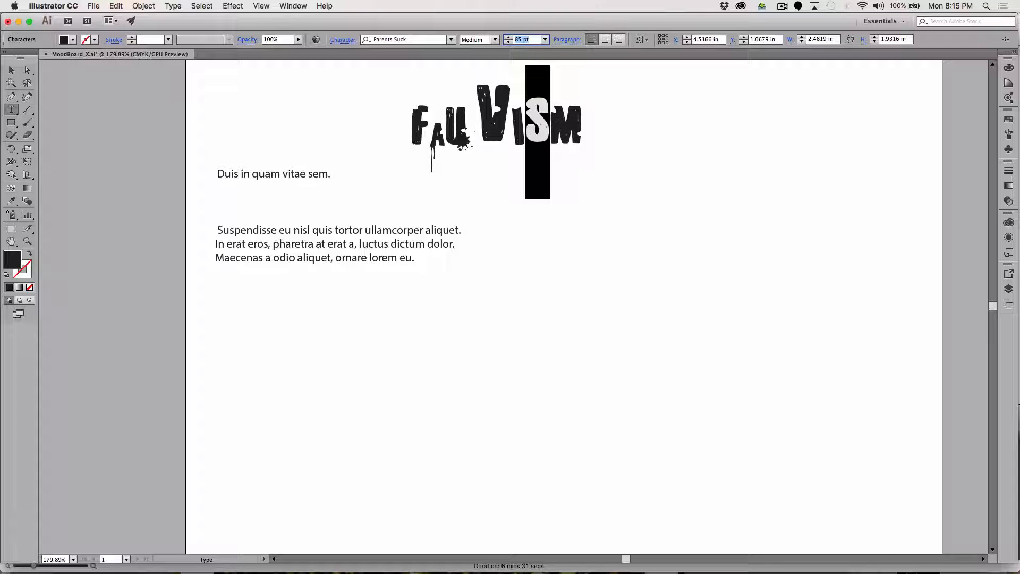
Reduce the font size of the letter M in FAUVISM to 50 pt.
drag(560, 127, 571, 127)
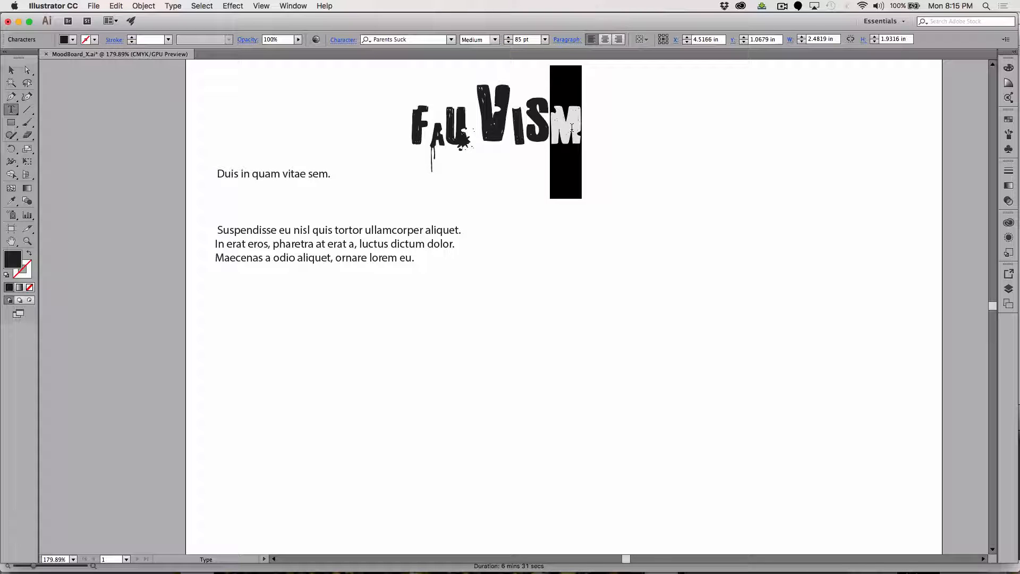
click(517, 38)
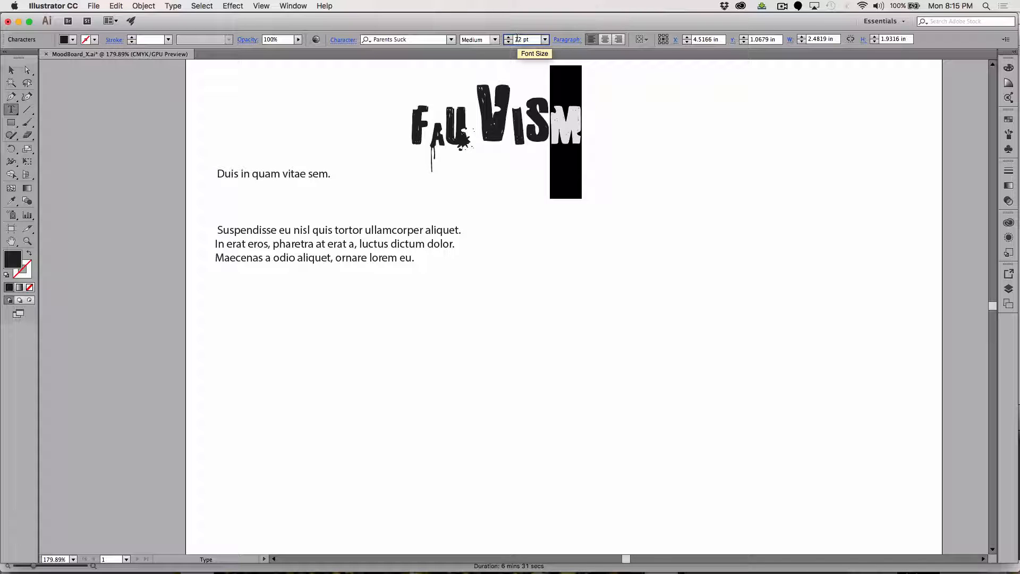
key(shift+Down)
key(shift+Down)
key(shift+Down)
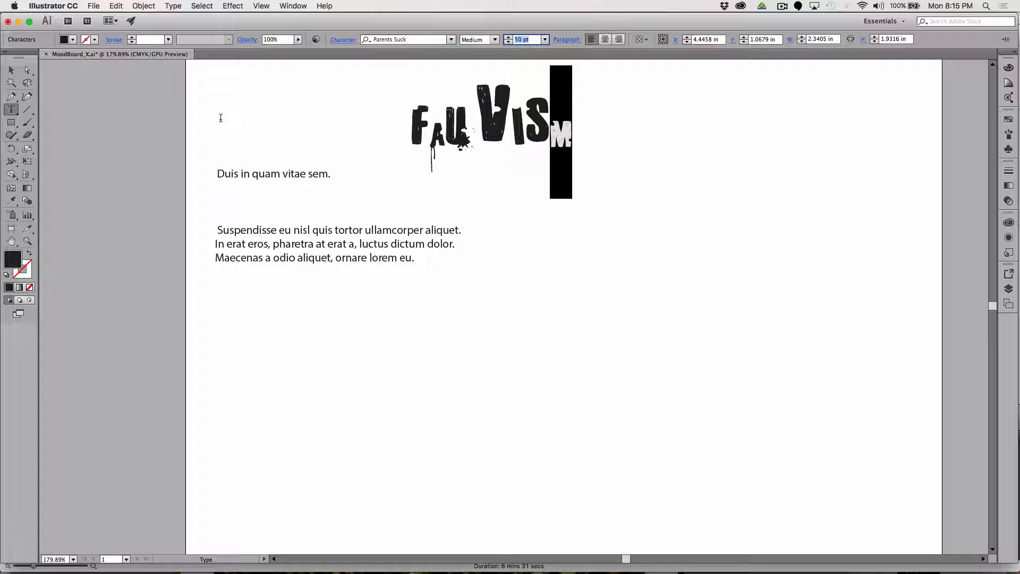
Stretch the FAUVISM headline horizontally to about 7.26 in wide and move it up so its left edge aligns with the body text.
click(11, 69)
drag(413, 136, 287, 137)
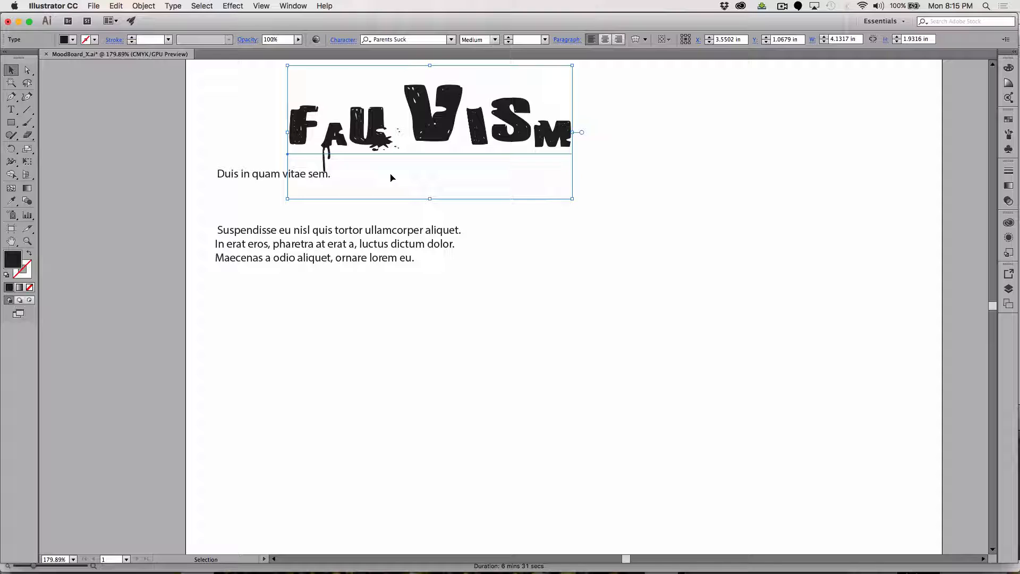
key(super)
drag(573, 199, 787, 200)
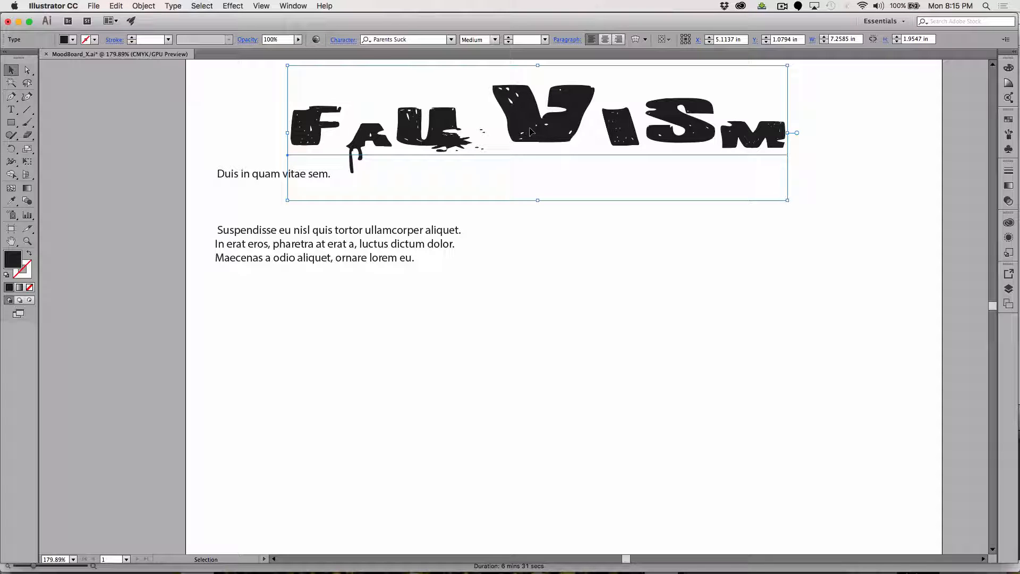
drag(530, 131, 458, 120)
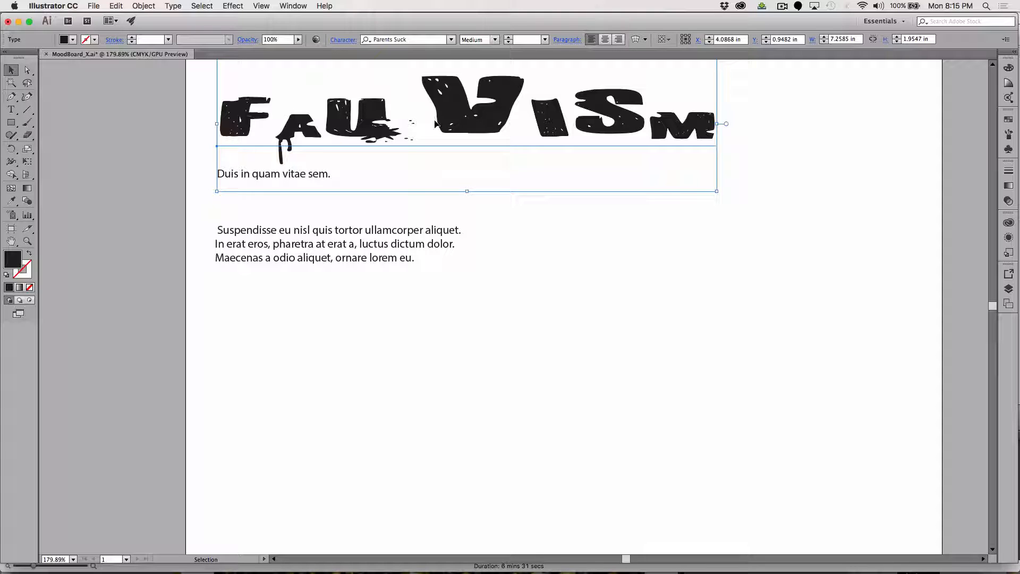
Move the two body text blocks down together, and lower the FAUVISM headline into the space above them.
click(11, 110)
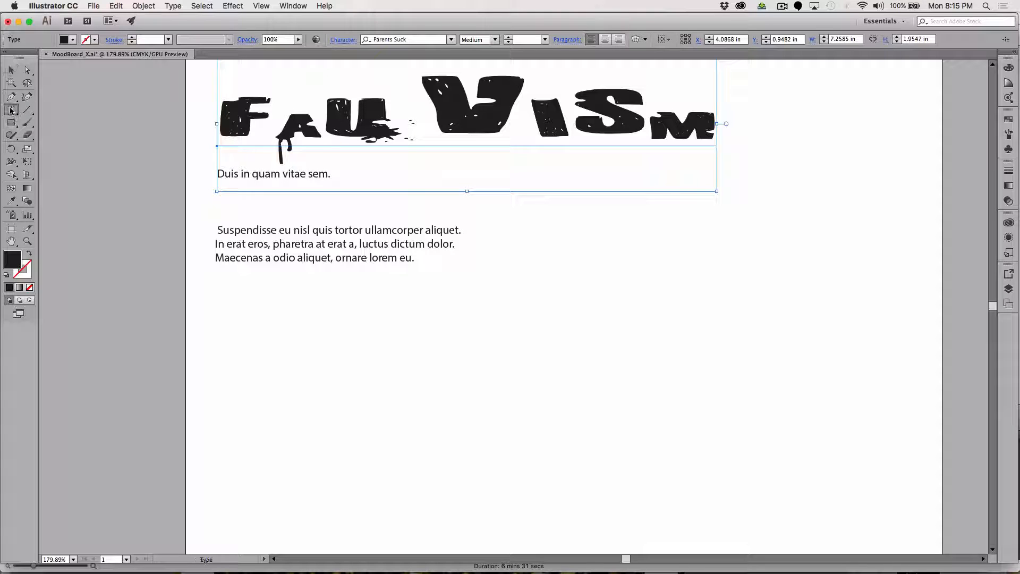
click(432, 107)
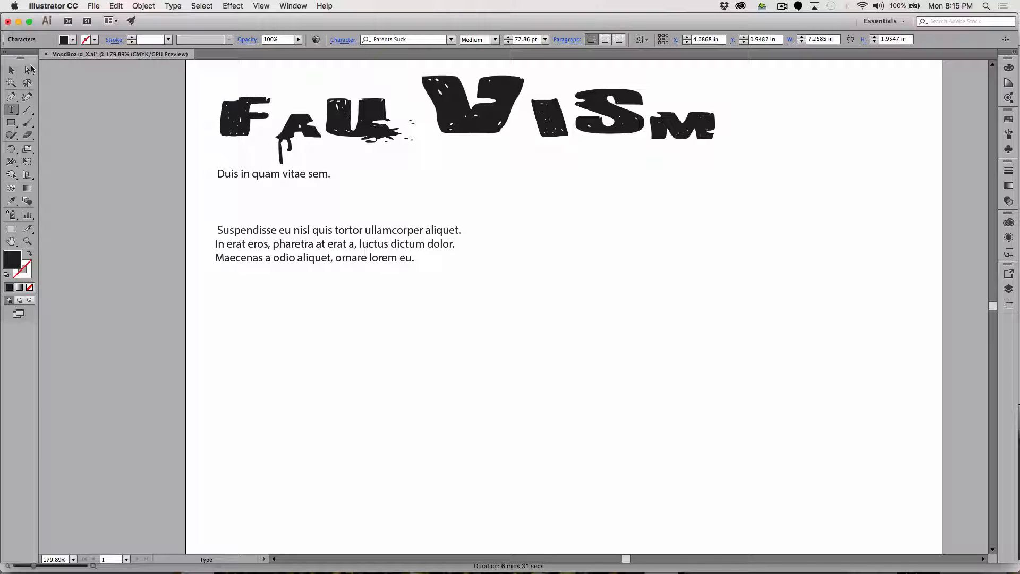
click(12, 70)
click(230, 181)
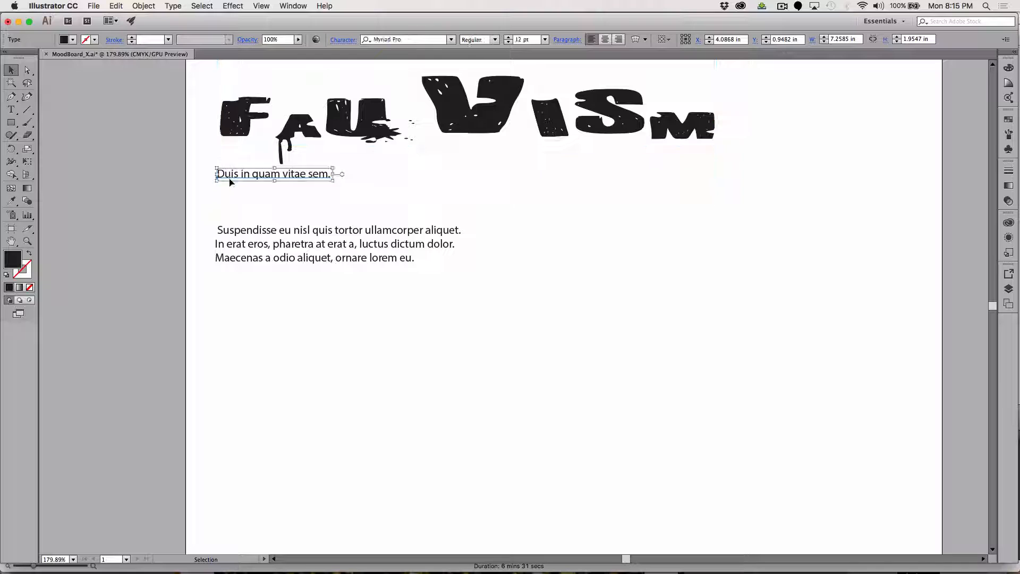
shift+click(240, 234)
drag(240, 235, 241, 348)
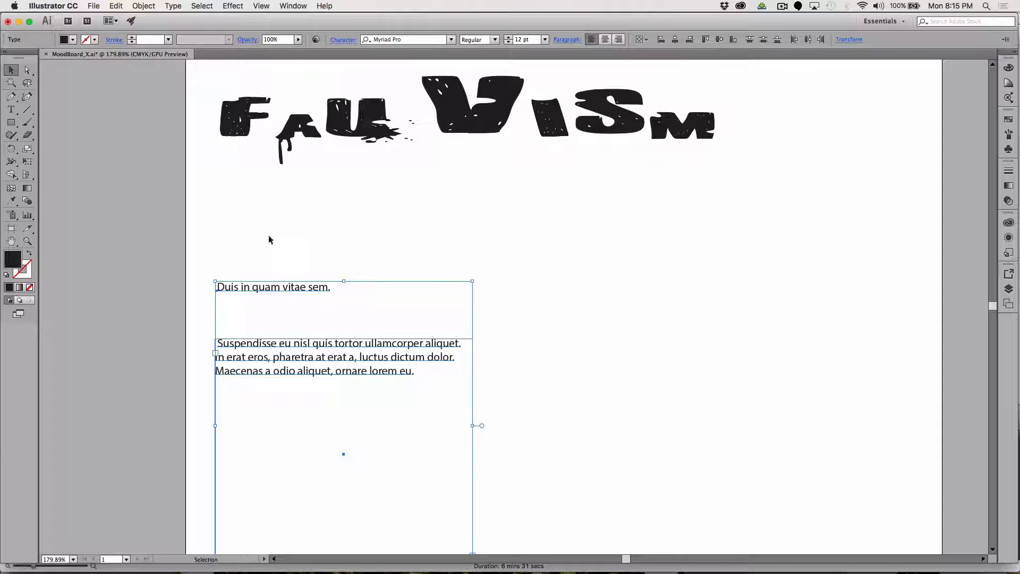
click(242, 208)
drag(342, 135, 339, 182)
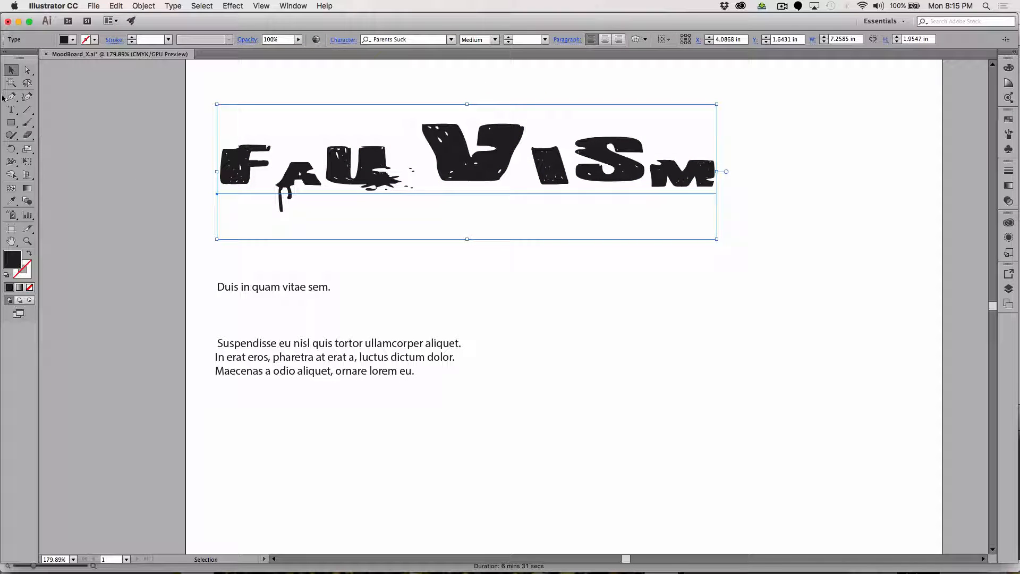
Place the text cursor between U and V in FAUVISM and display the Character settings clear of those letters.
click(10, 110)
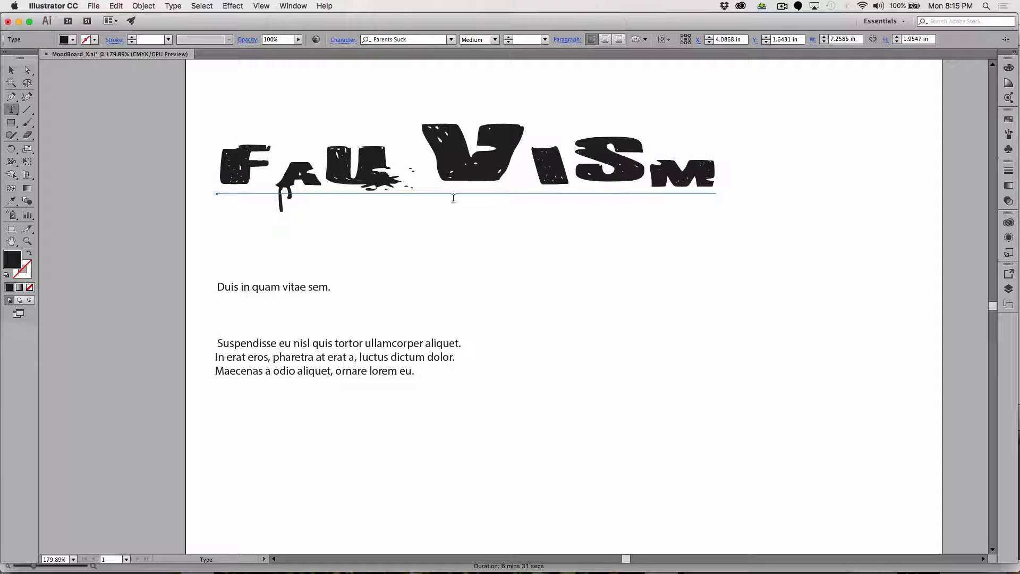
triple_click(349, 165)
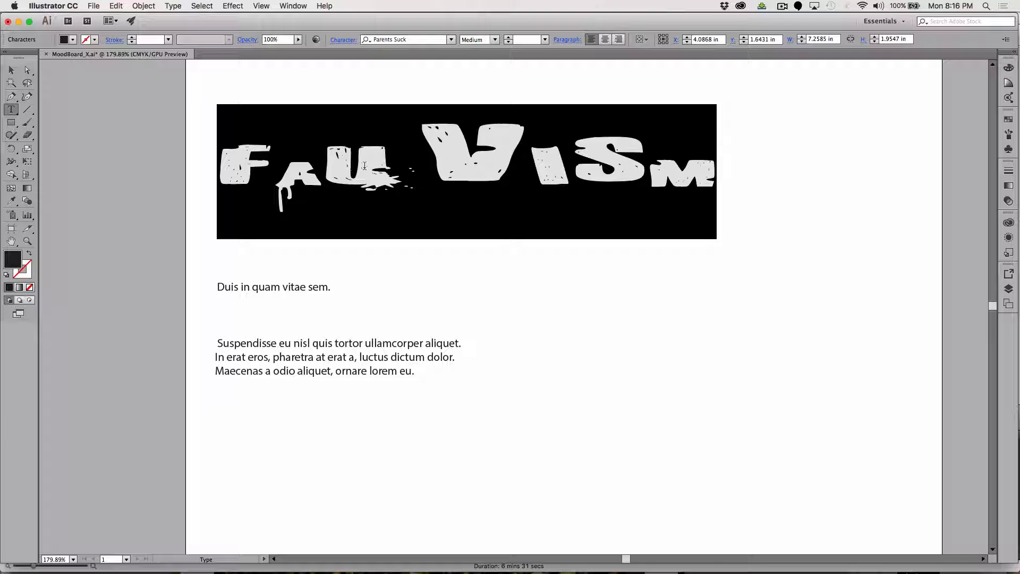
click(277, 178)
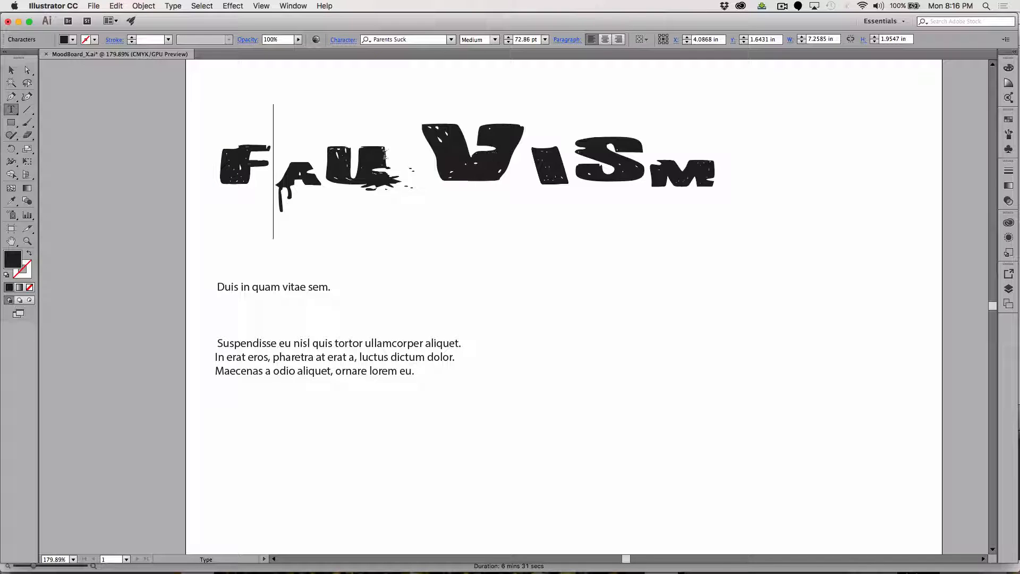
click(445, 173)
click(294, 6)
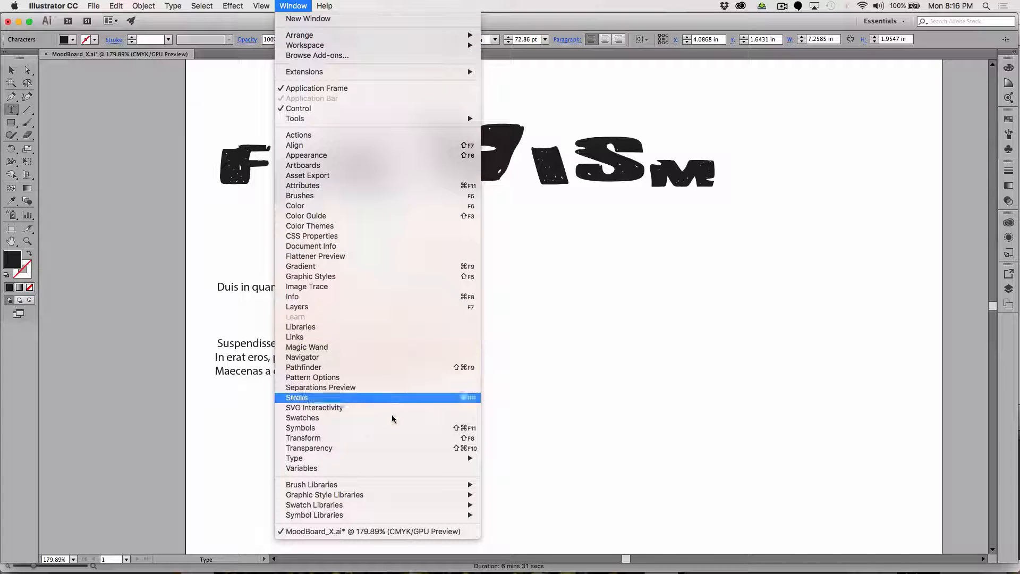
mouse_move(393, 462)
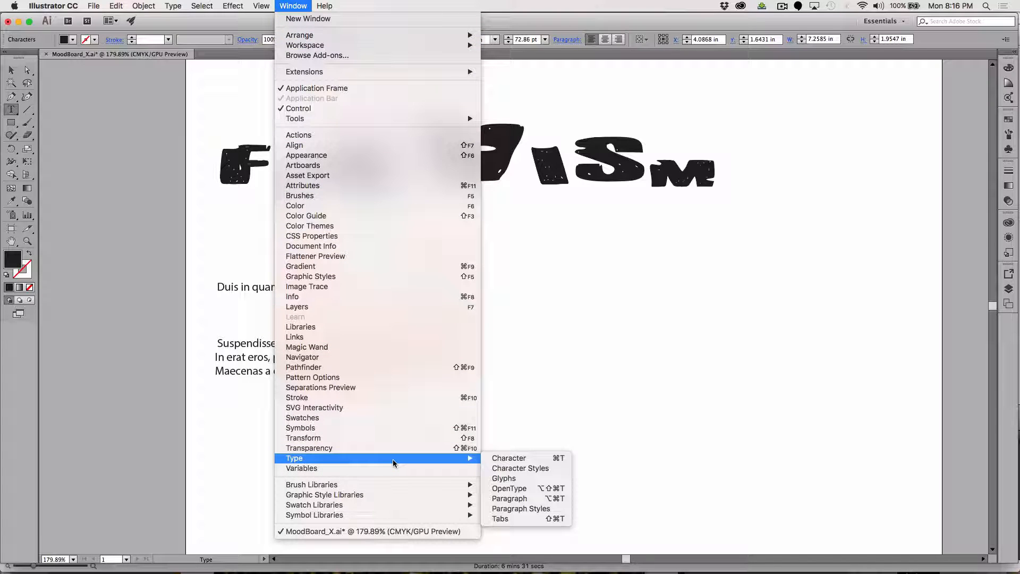
click(550, 458)
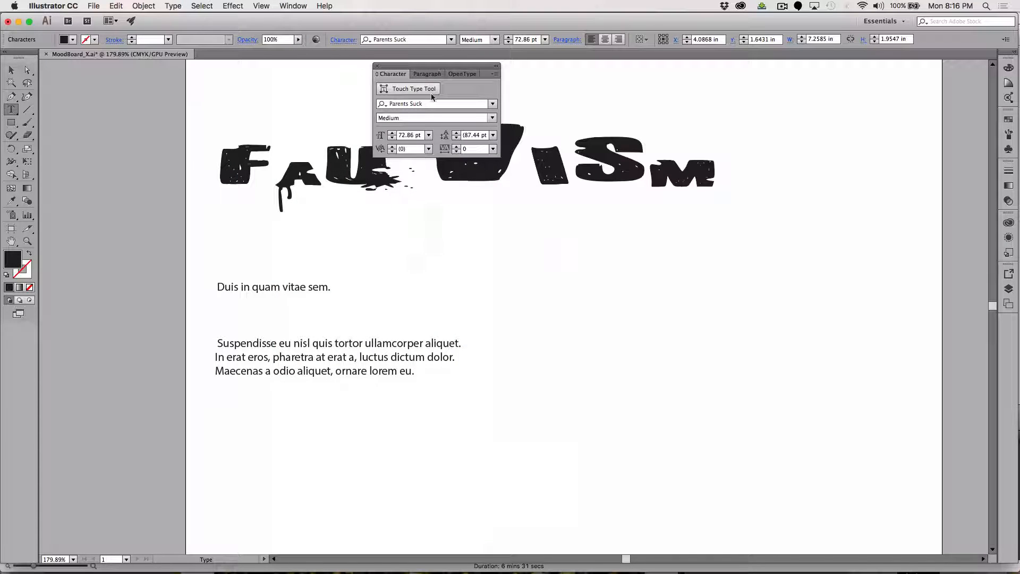
drag(425, 68, 749, 96)
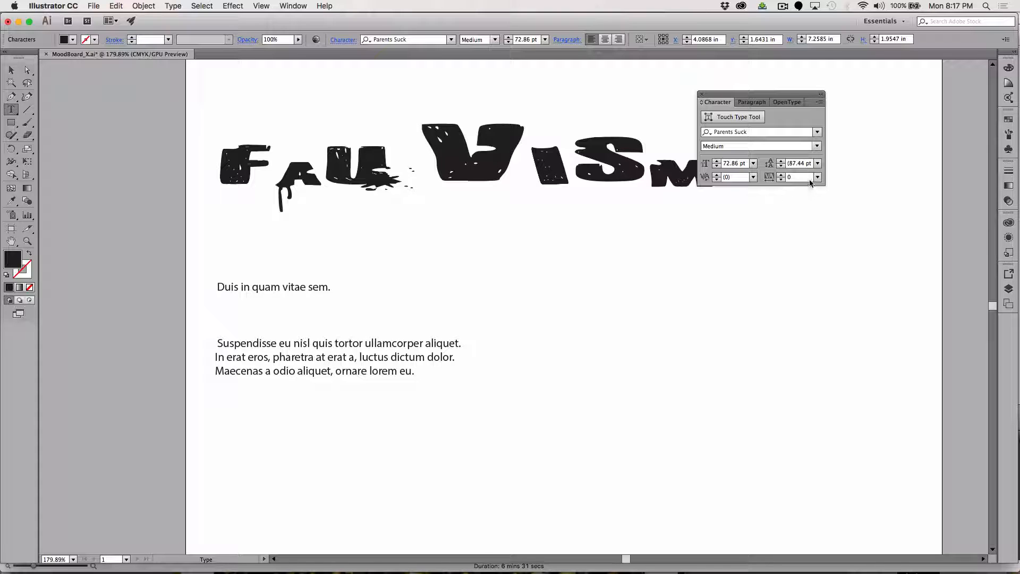
Set the kerning between U and V in the headline to -75 and deselect the text.
click(753, 179)
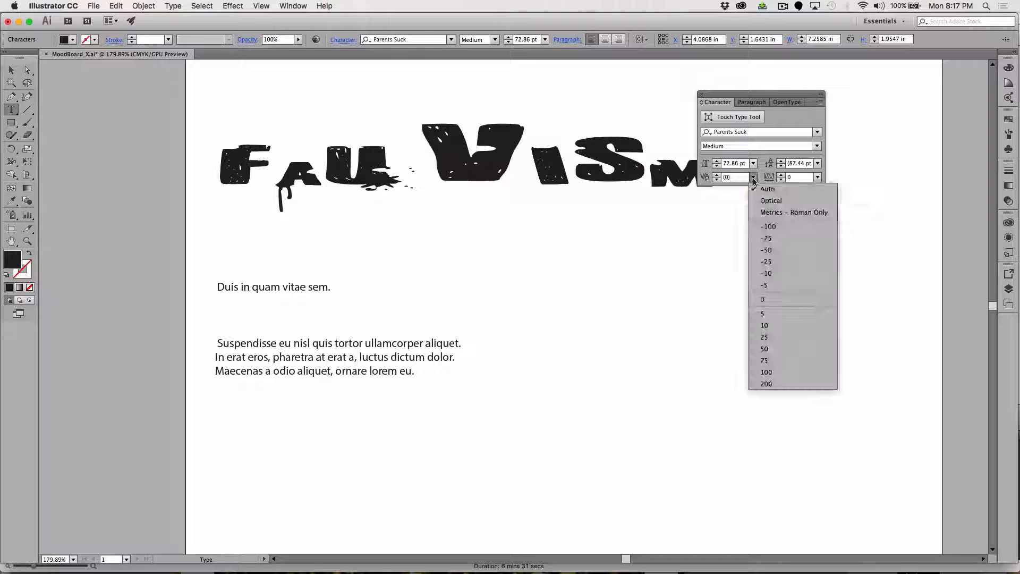
click(764, 238)
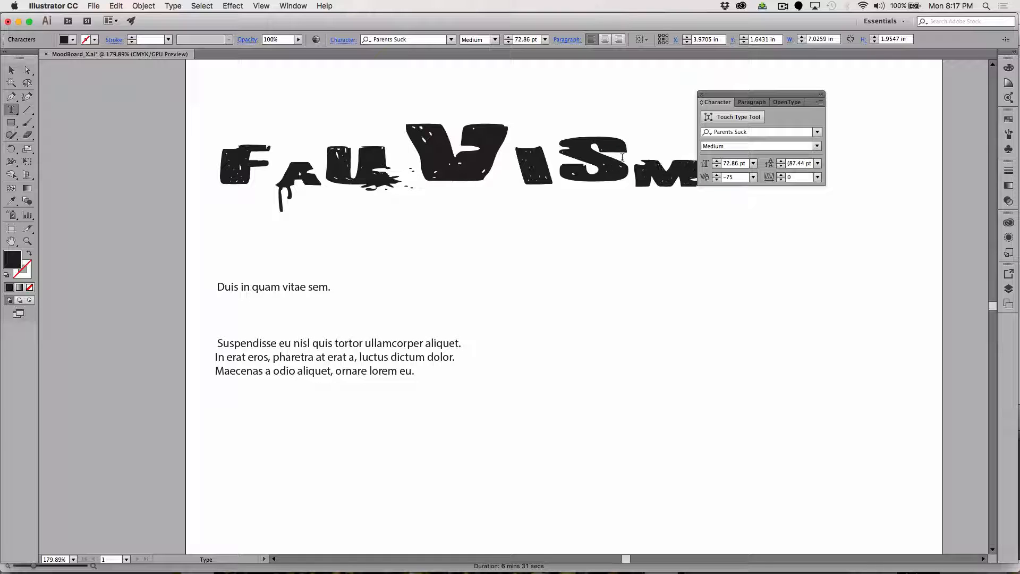
click(274, 164)
click(11, 69)
click(682, 313)
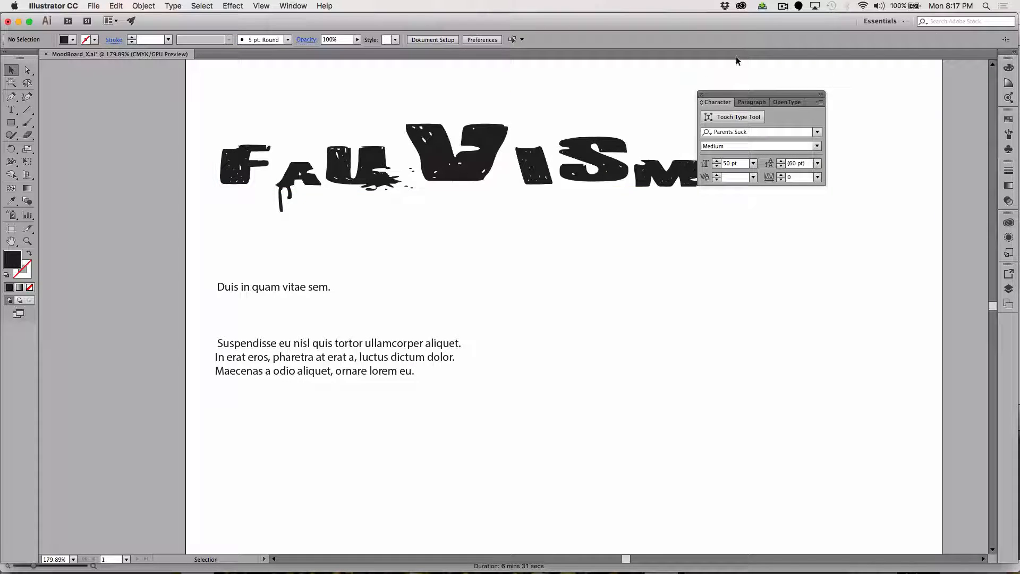
Shift the FAUVISM headline up and slightly left, and bring the "Duis in quam vitae sem." line up beneath it.
drag(714, 101, 775, 109)
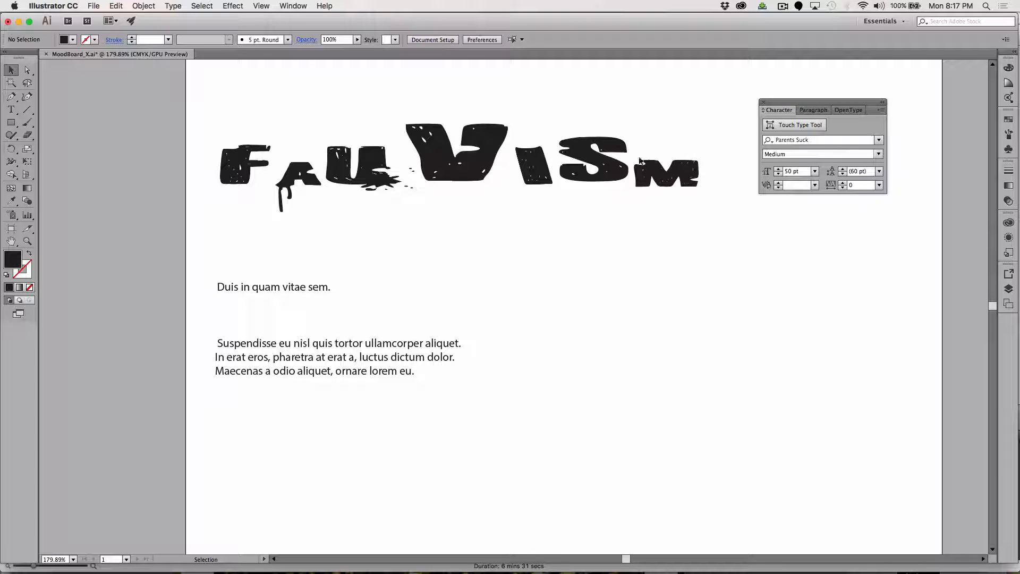
drag(611, 175, 601, 150)
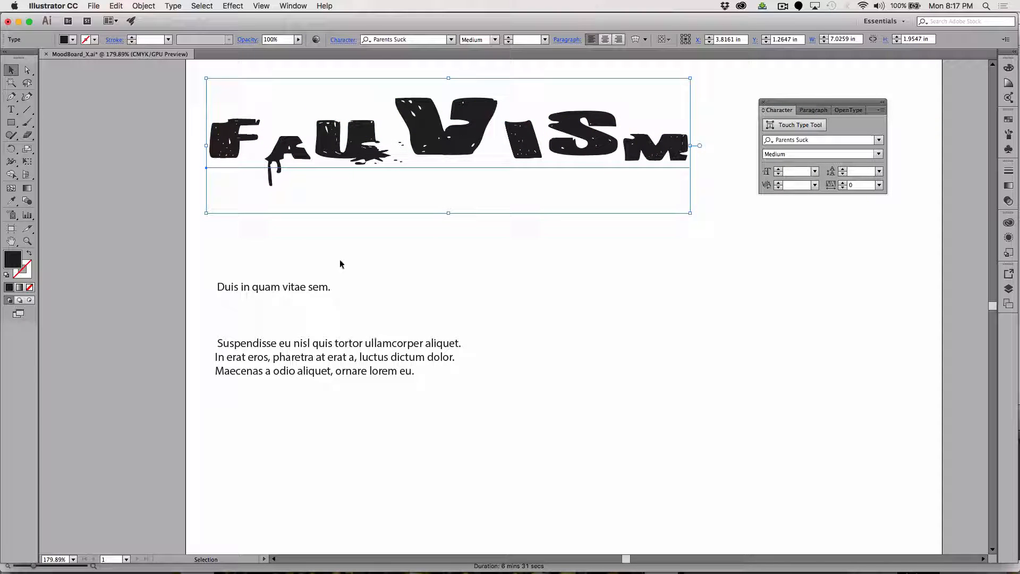
drag(316, 291, 310, 237)
Move the "Suspendisse" paragraph up below the single line of text and reshape its frame wider and shorter.
click(321, 343)
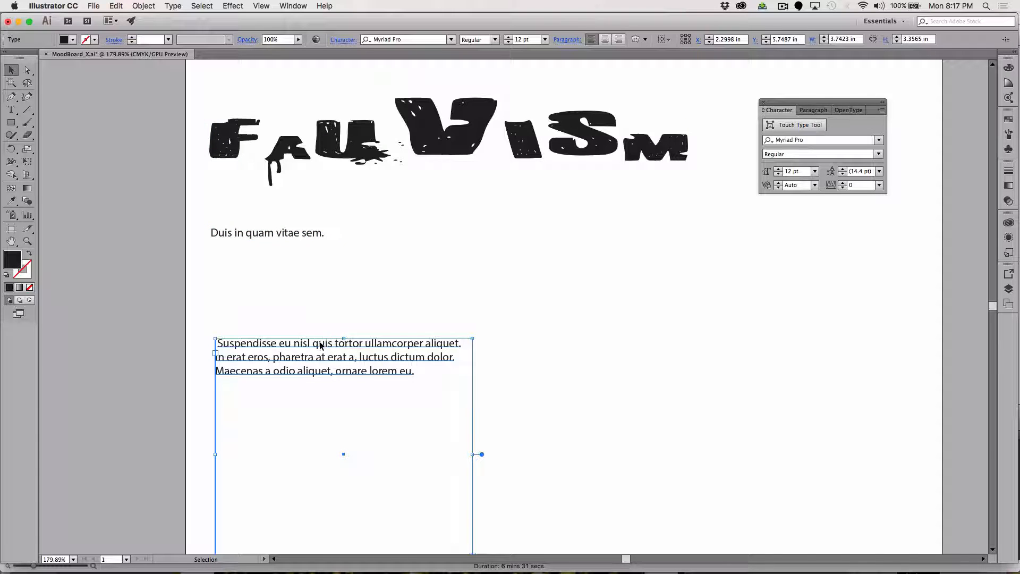
drag(319, 349, 310, 281)
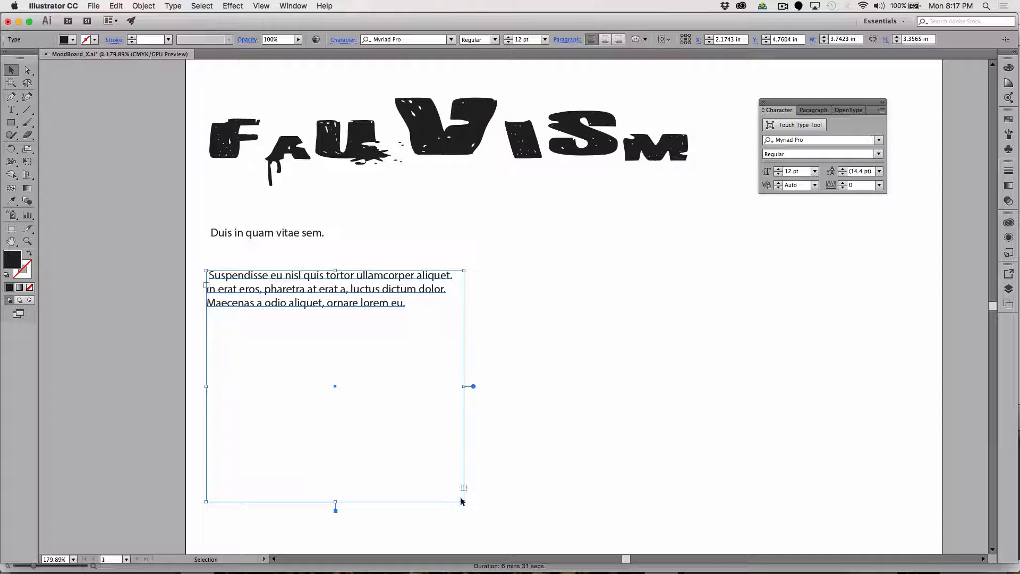
drag(464, 501, 547, 420)
Move the FAUVISM headline up slightly and set the kerning between F and A to -30.
drag(228, 157, 224, 130)
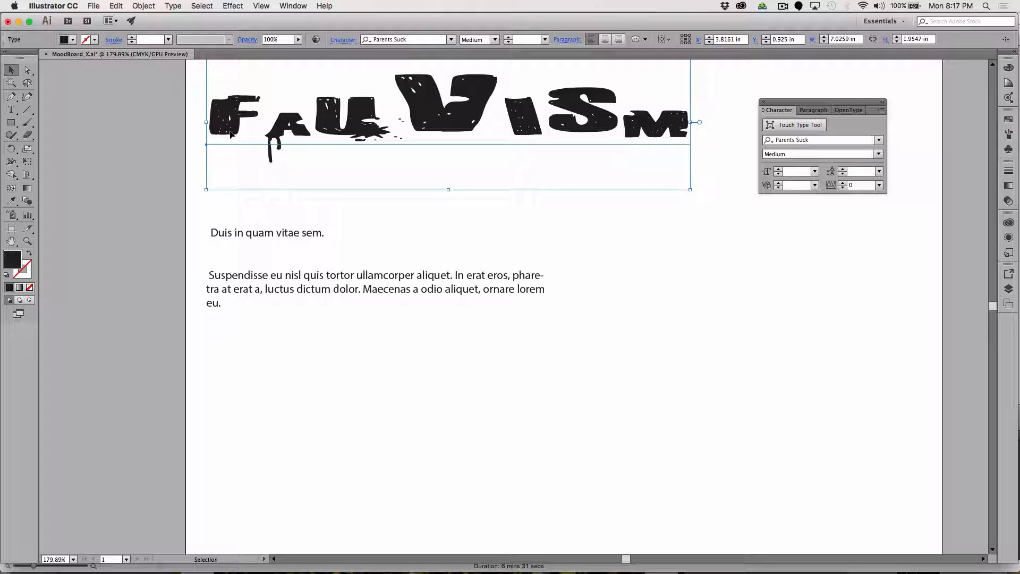
click(11, 112)
click(269, 128)
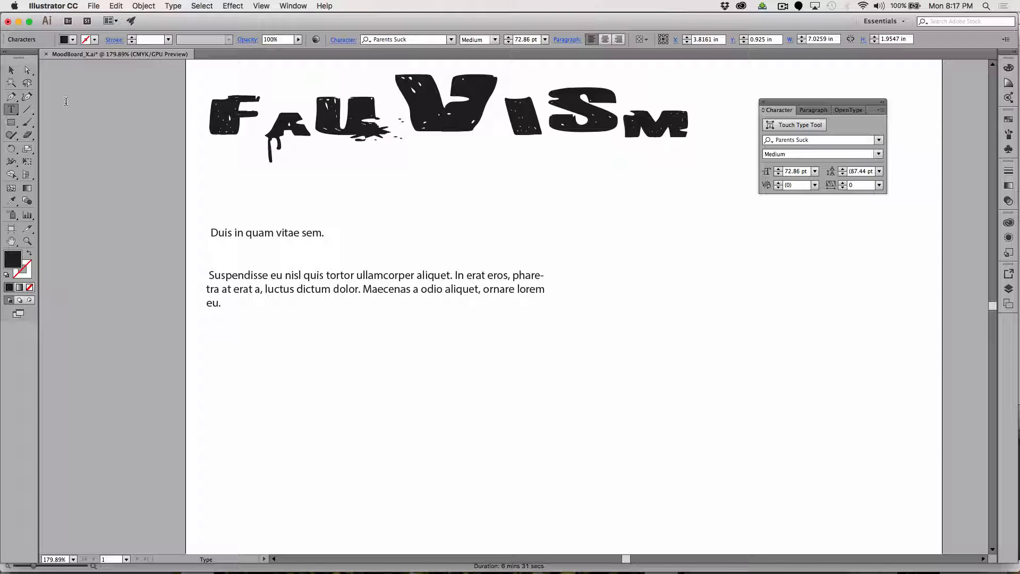
click(11, 70)
click(11, 109)
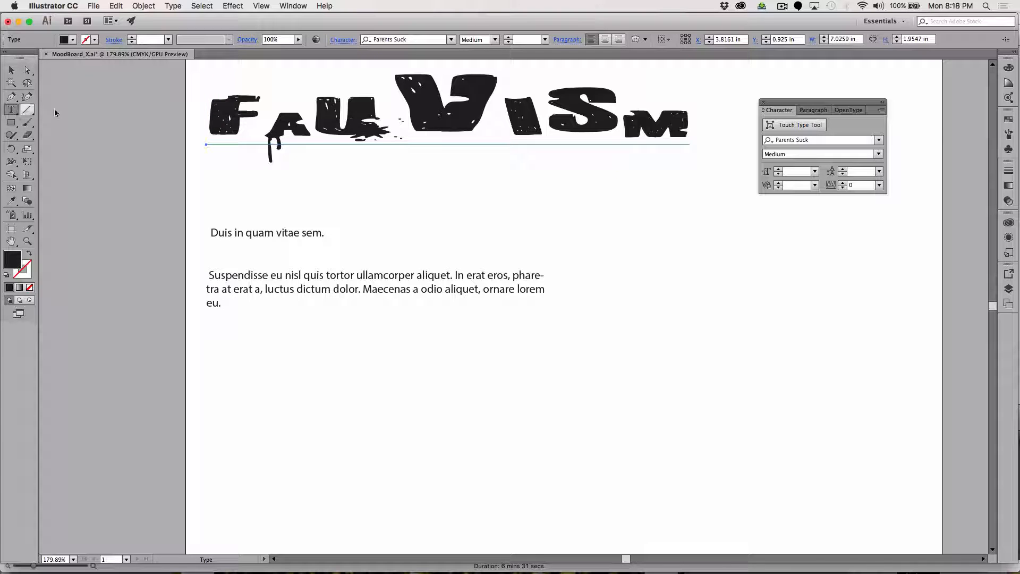
click(274, 122)
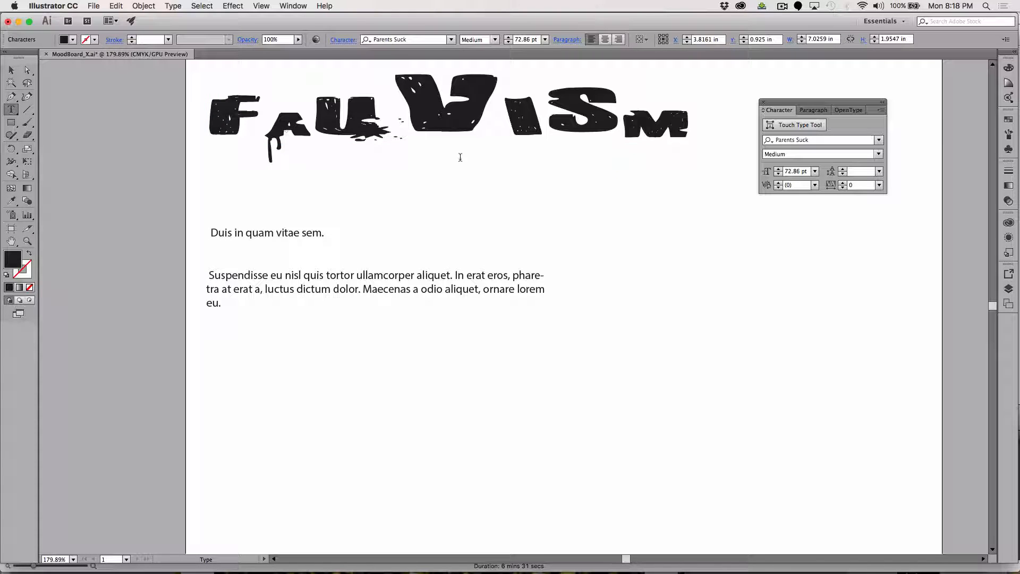
click(801, 185)
key(Down)
key(Down)
key(Down)
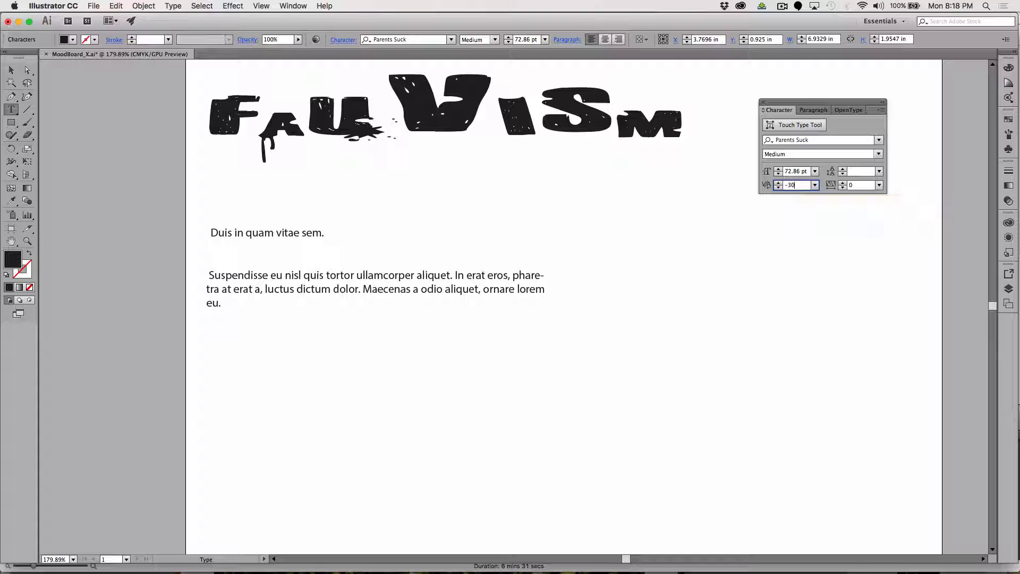
Set the kerning between V and I in the FAUVISM headline to -16.
click(392, 129)
click(495, 129)
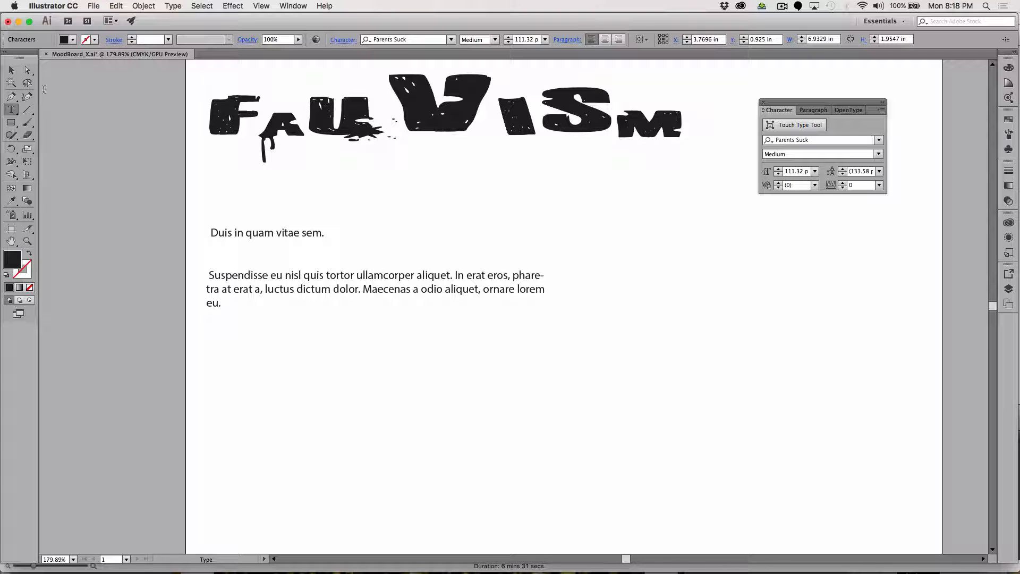
click(11, 69)
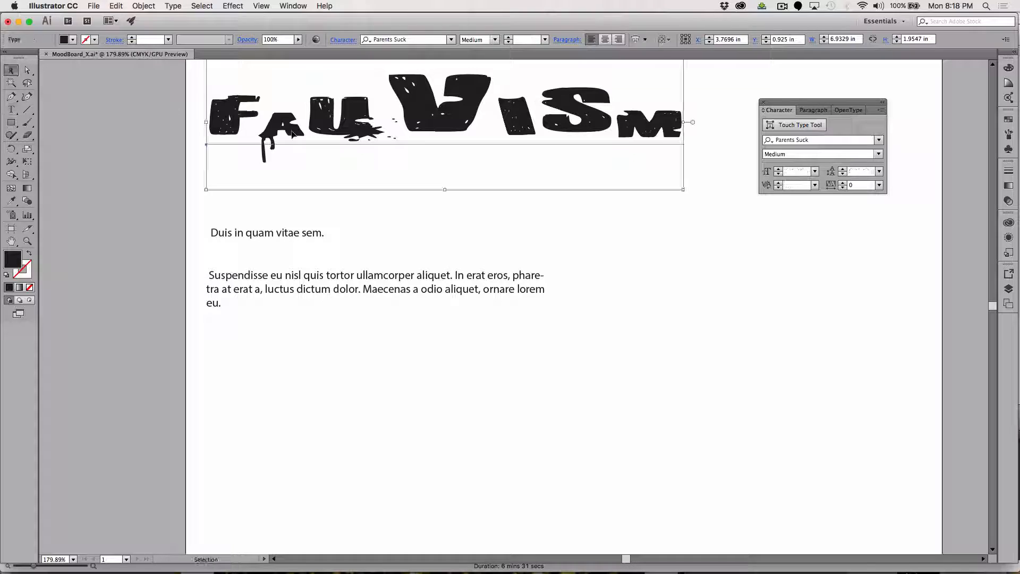
click(11, 109)
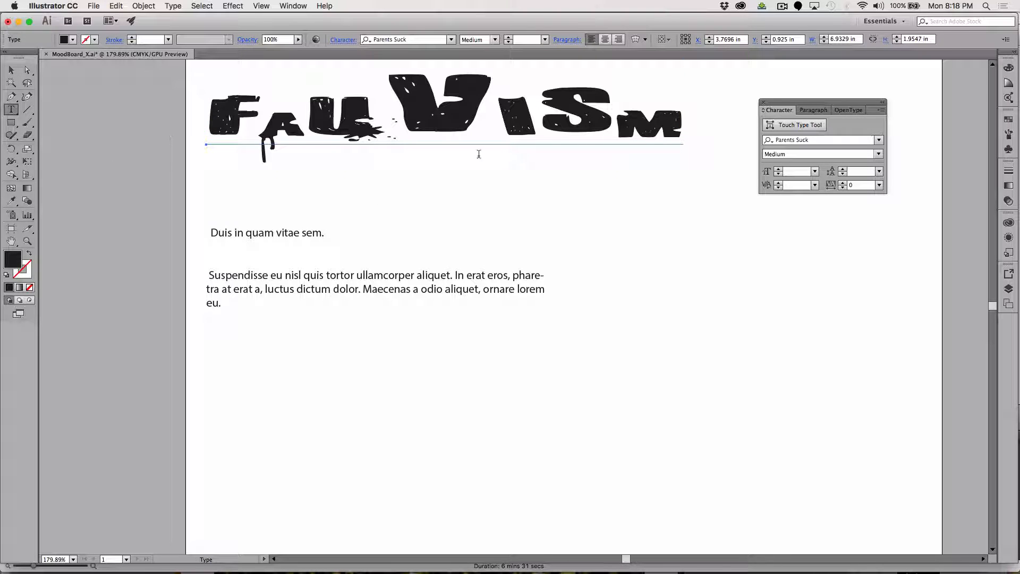
click(501, 134)
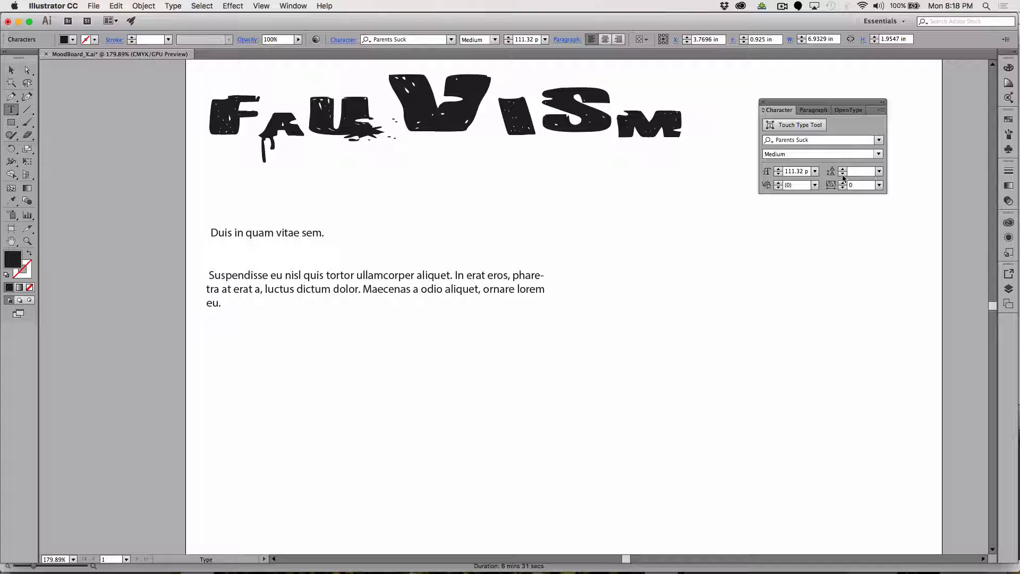
click(794, 186)
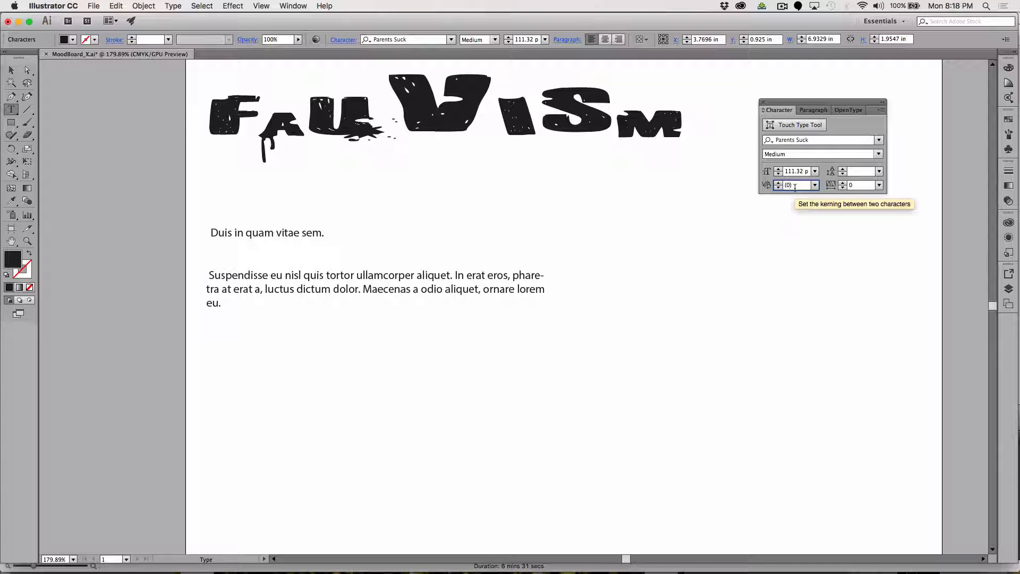
key(Down)
key(Down)
key(Down)
key(Down)
key(Down)
key(Down)
key(Down)
key(Down)
key(Down)
key(Down)
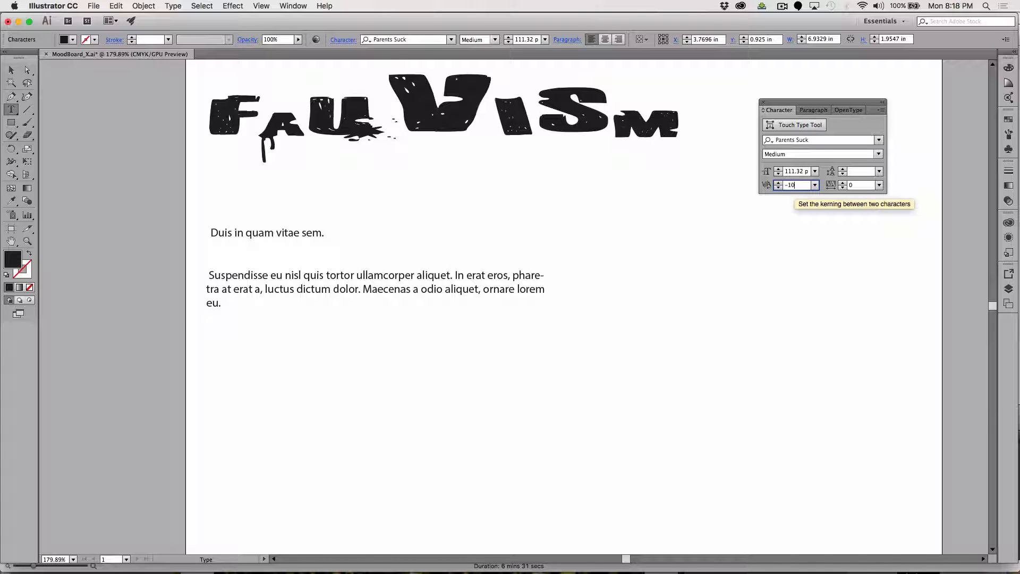
key(Down)
key(Down)
key(Down)
key(Down)
key(Down)
key(Down)
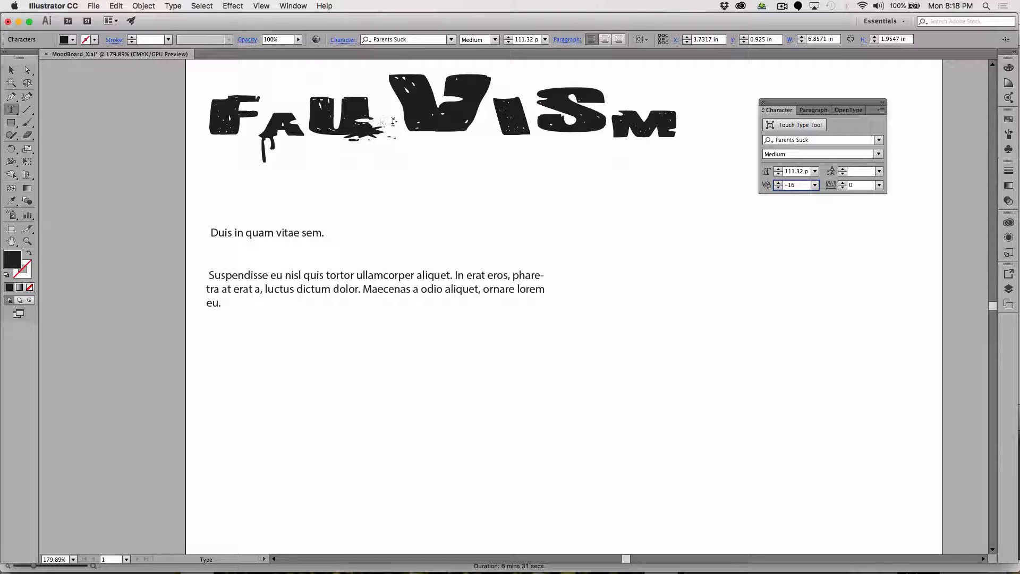
Tighten the kerning between U and V in the headline to -110.
click(402, 124)
click(797, 185)
text(-100)
key(Return)
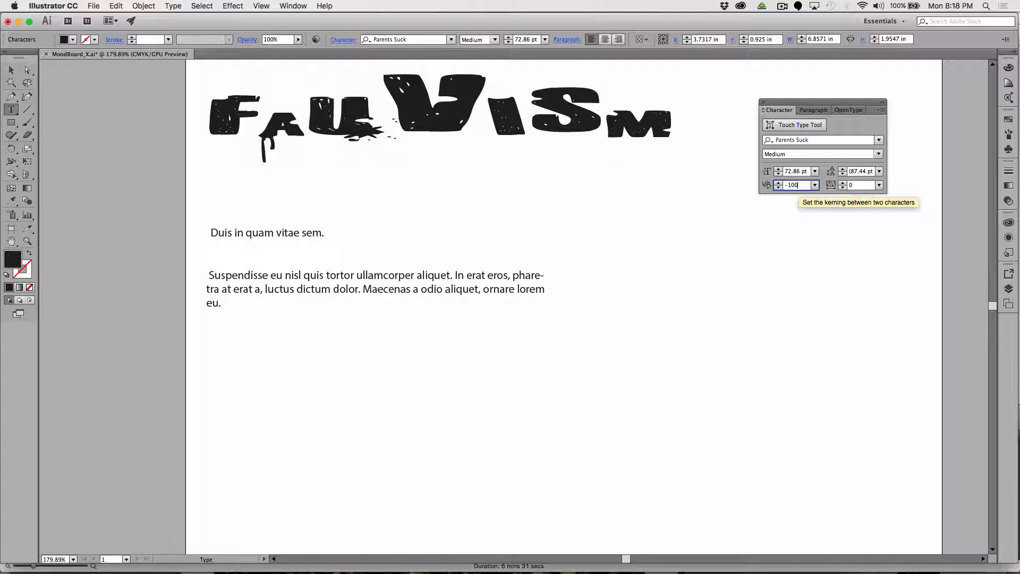
key(shift+Down)
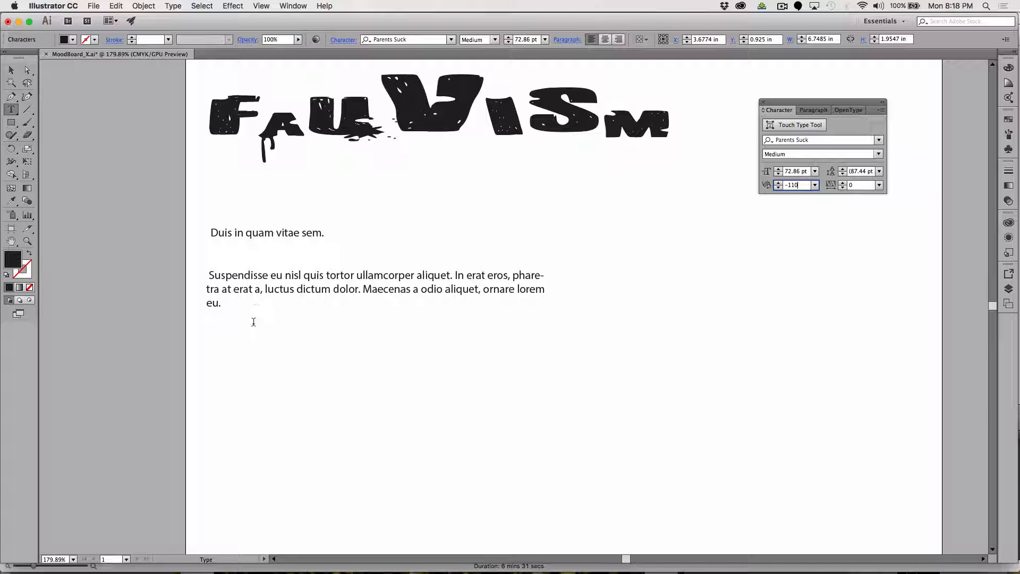
Set the "Duis in quam vitae sem." line in Marker Felt Wide at 36 pt.
drag(211, 232, 344, 232)
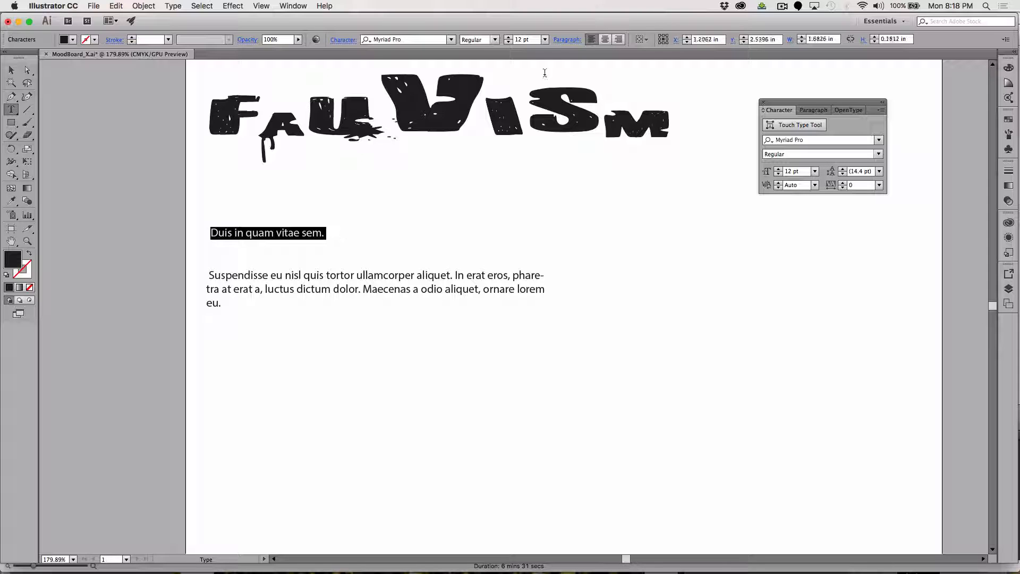
click(451, 39)
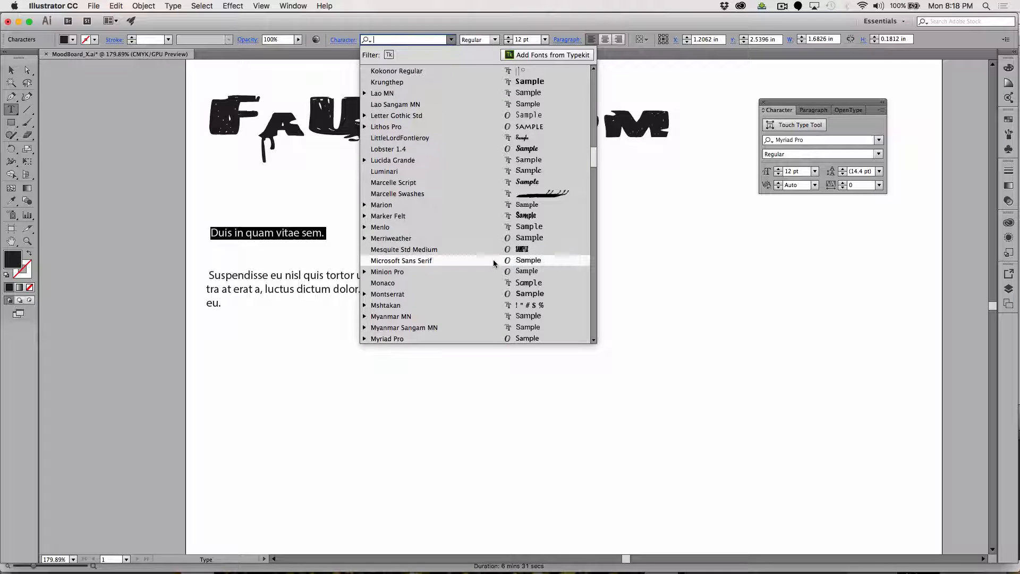
scroll(493, 260, up, 2)
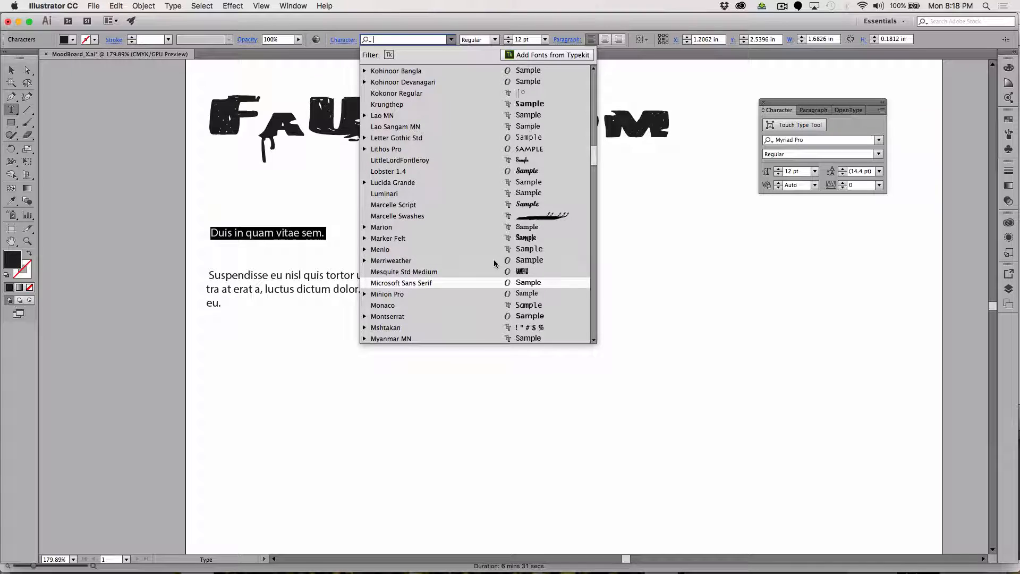
click(533, 238)
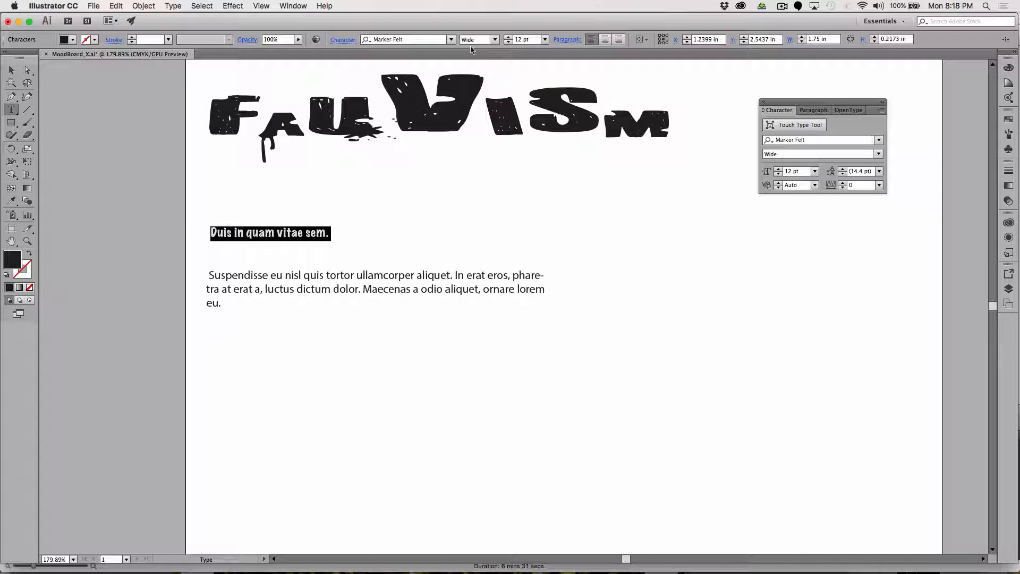
click(545, 39)
click(560, 195)
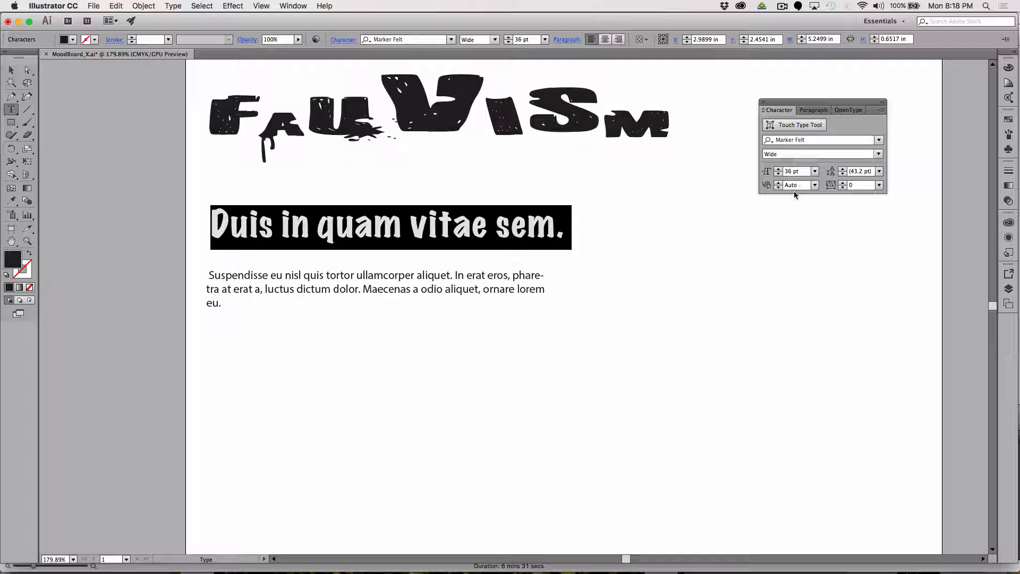
Increase the tracking of the "Duis in quam vitae sem." line to 77 and deselect it.
click(842, 182)
click(843, 182)
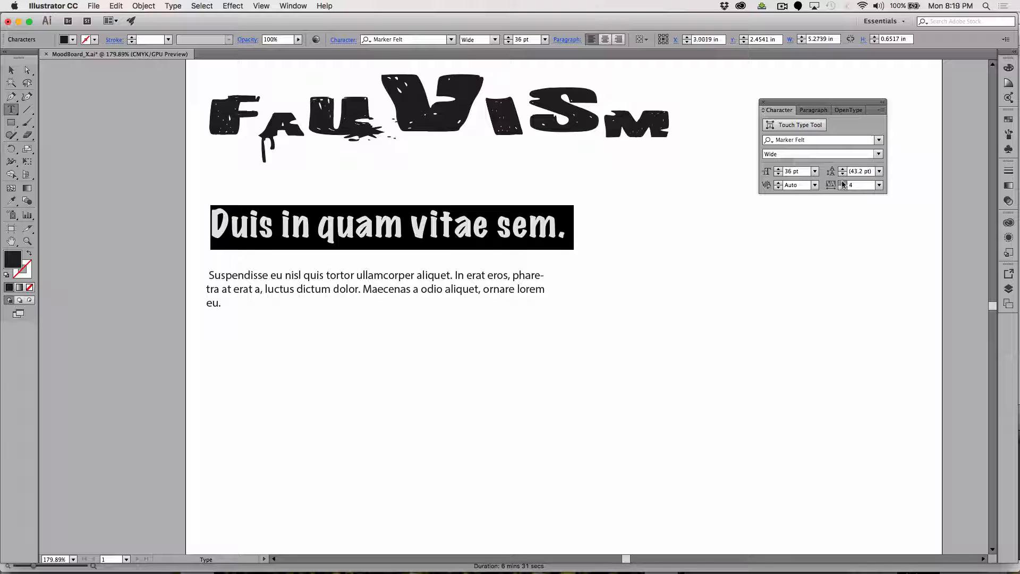
drag(843, 183, 844, 184)
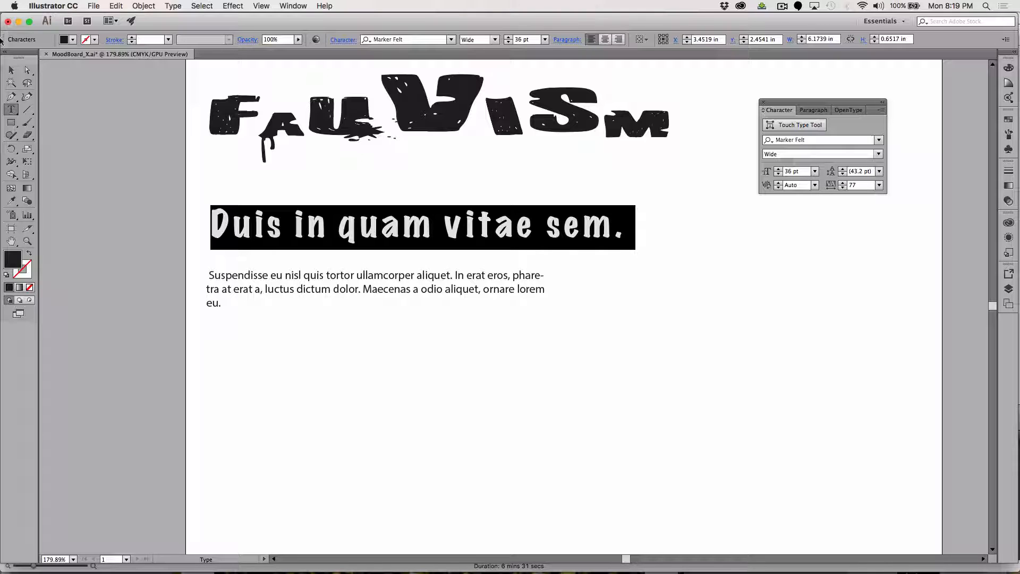
click(11, 71)
click(337, 281)
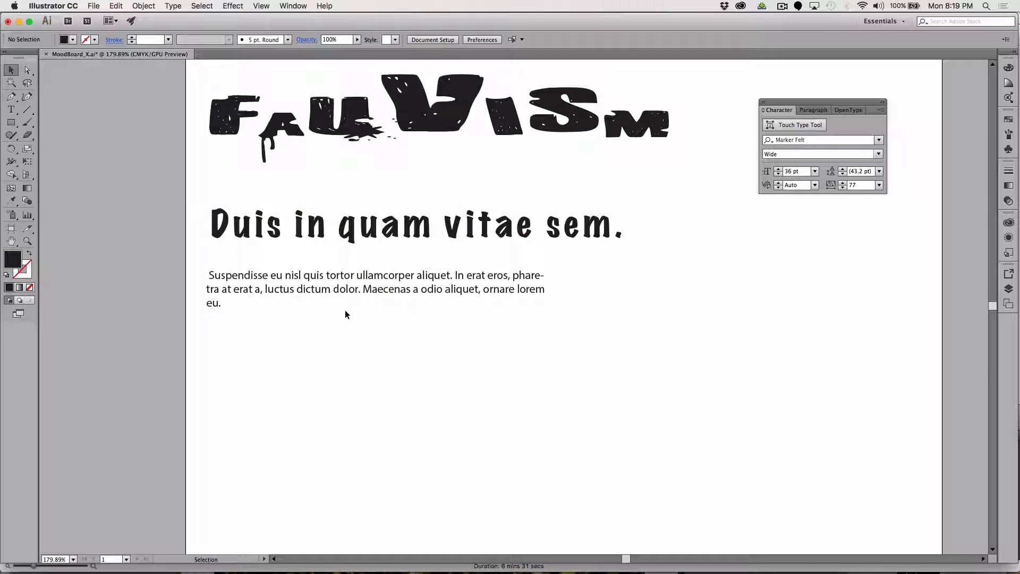
Change the font of the whole "Suspendisse" paragraph to Marker Felt Thin.
click(330, 291)
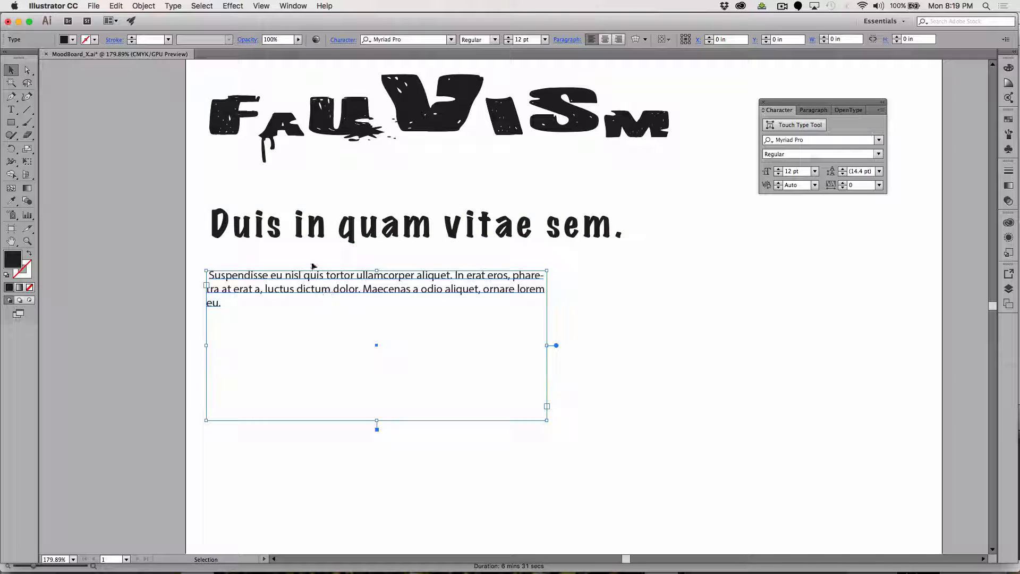
click(11, 109)
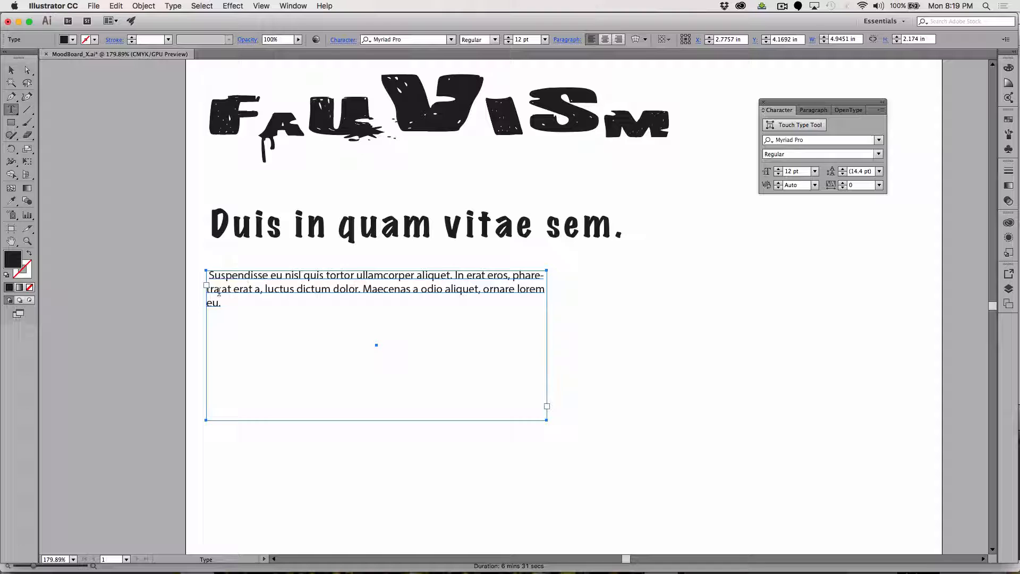
drag(221, 303, 191, 268)
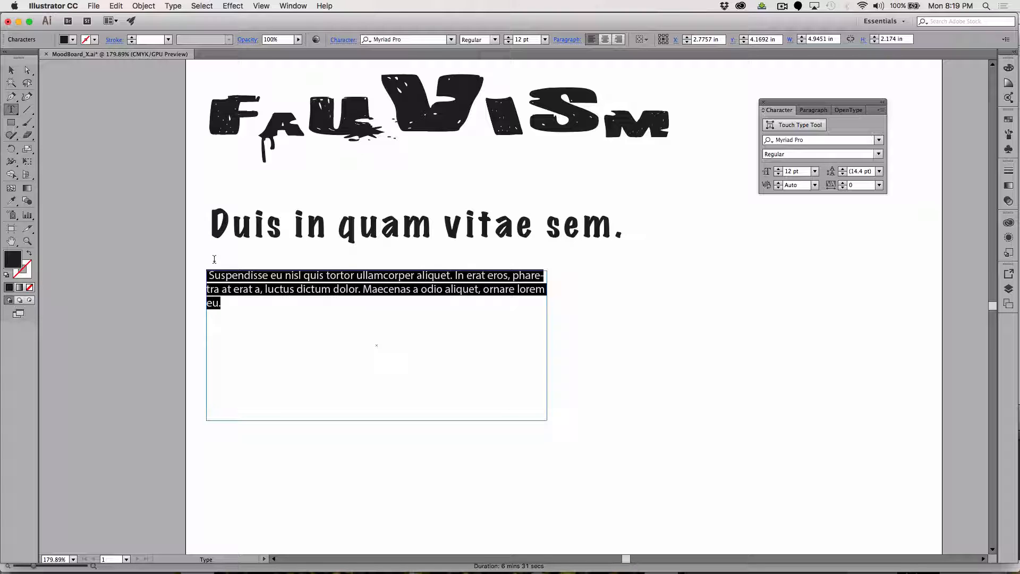
click(451, 39)
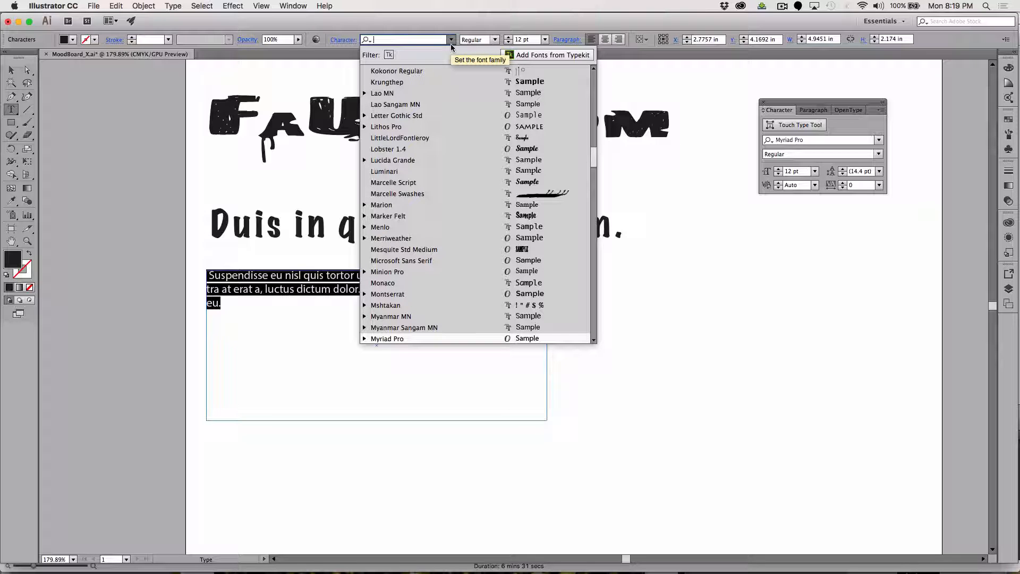
scroll(438, 132, up, 4)
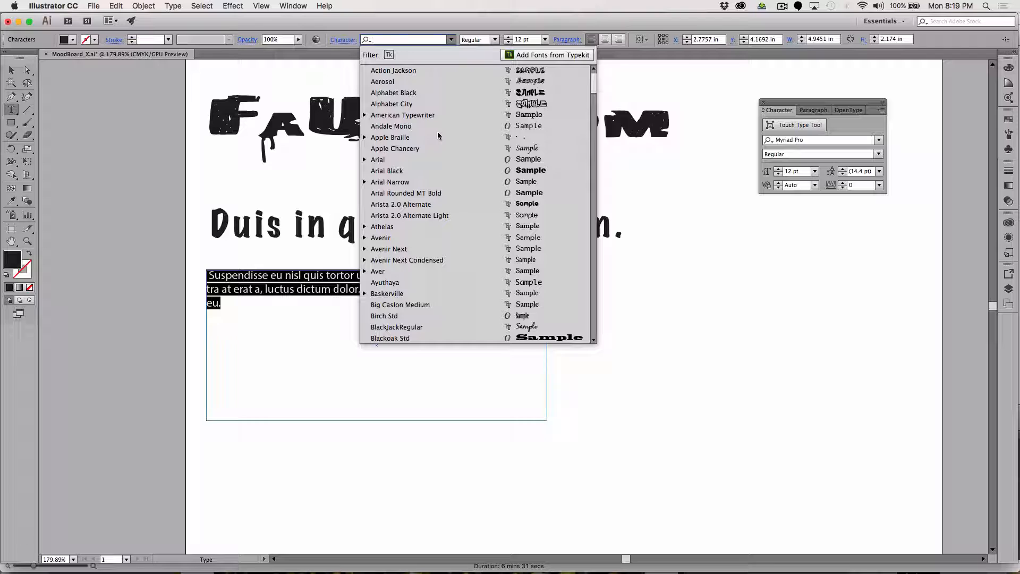
text(m)
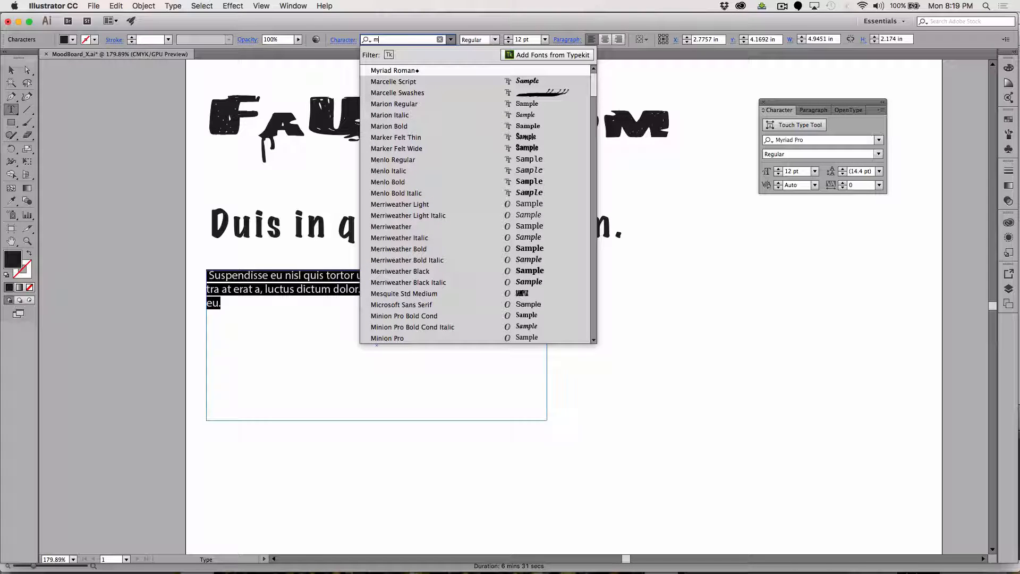
text(ma)
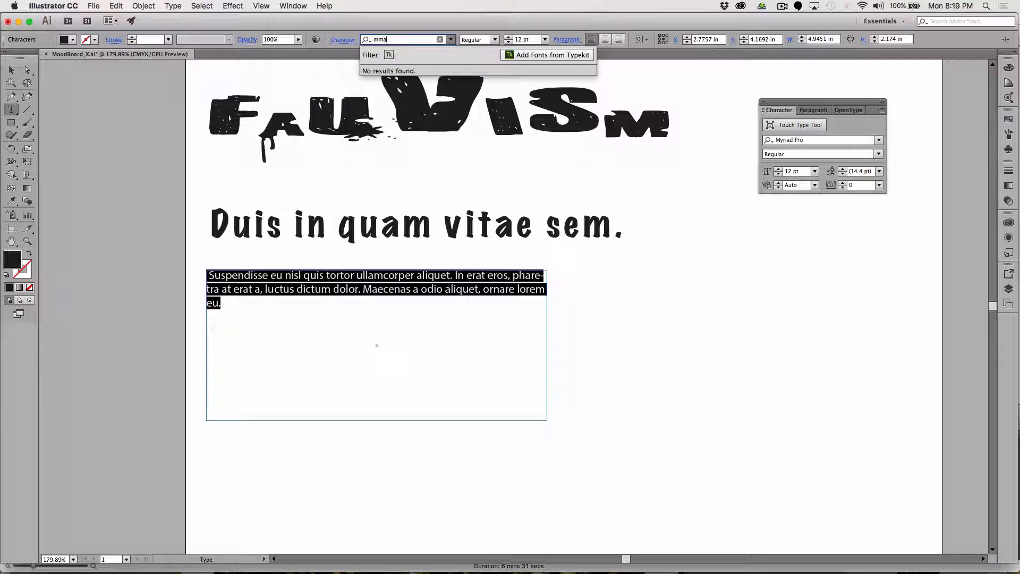
key(BackSpace)
text(ar)
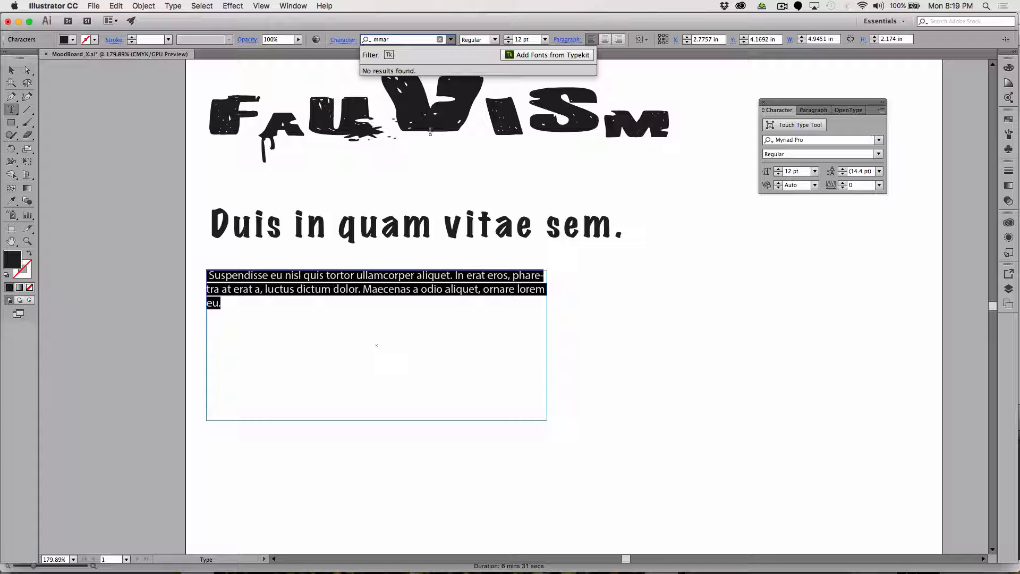
key(BackSpace)
text(ar)
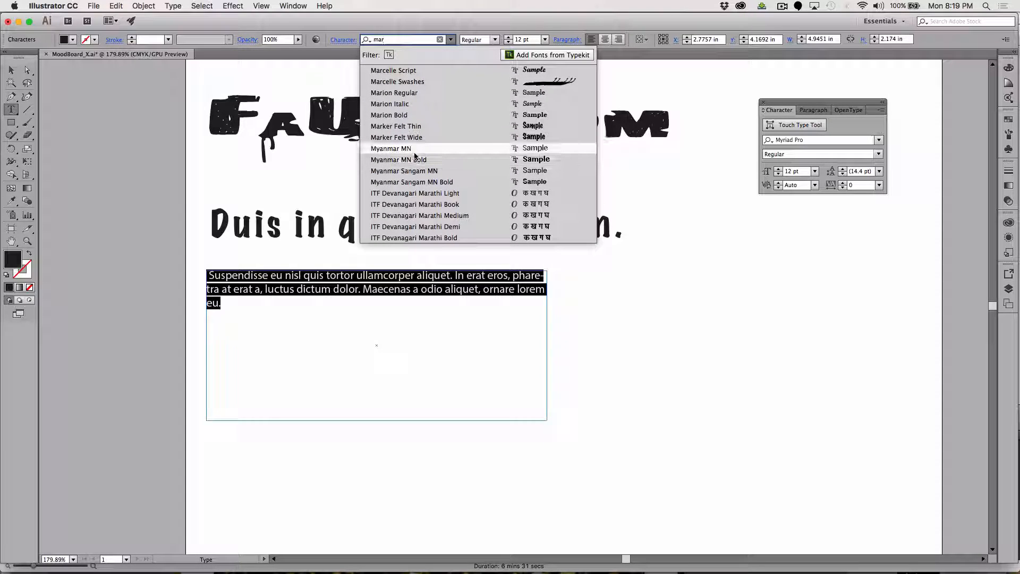
click(406, 126)
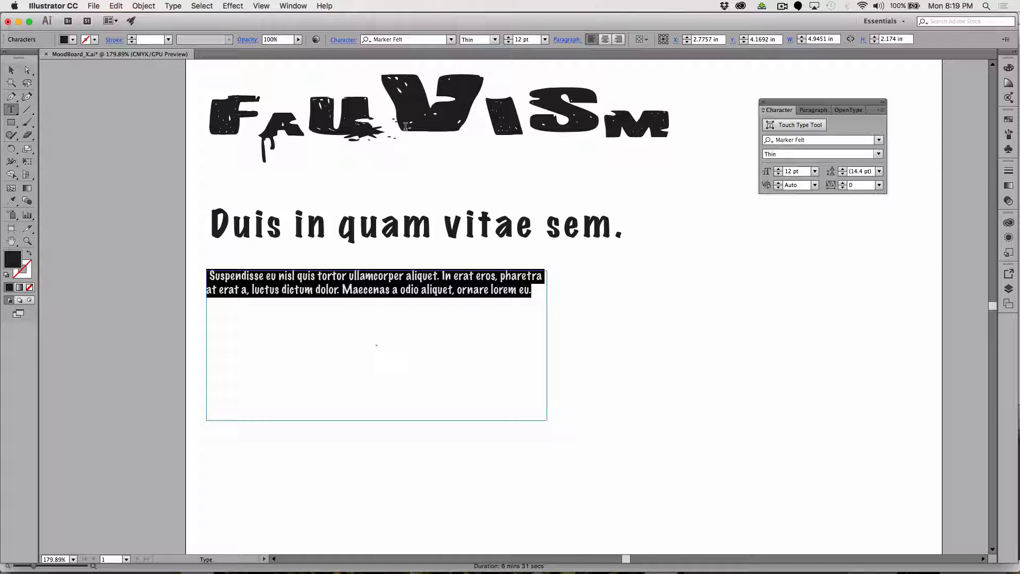
Set the "Suspendisse" paragraph's font size to 20 pt.
click(518, 39)
text(20)
key(Return)
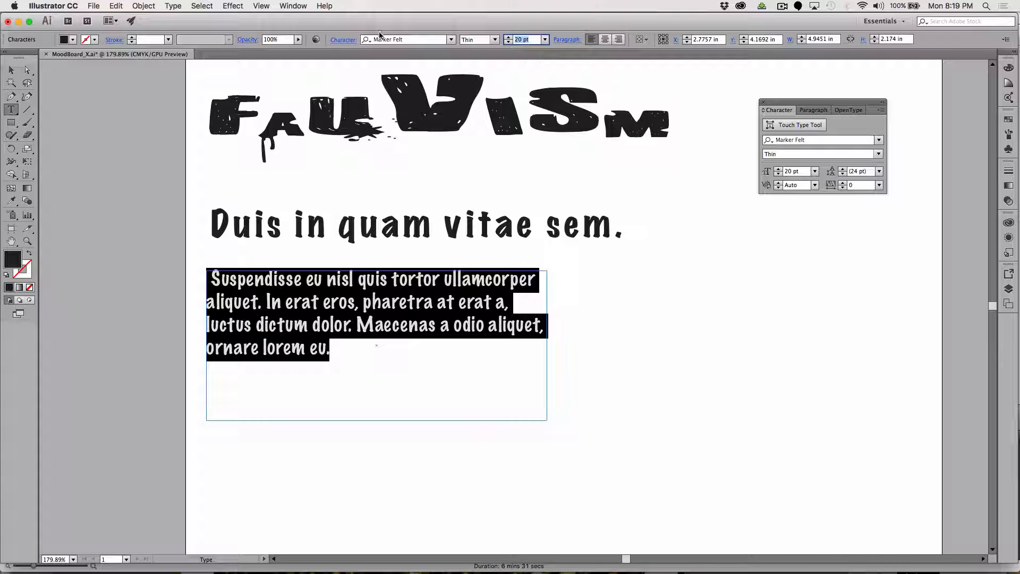
Move the "Suspendisse" paragraph up close beneath the "Duis in quam vitae sem." line and deselect it.
click(11, 70)
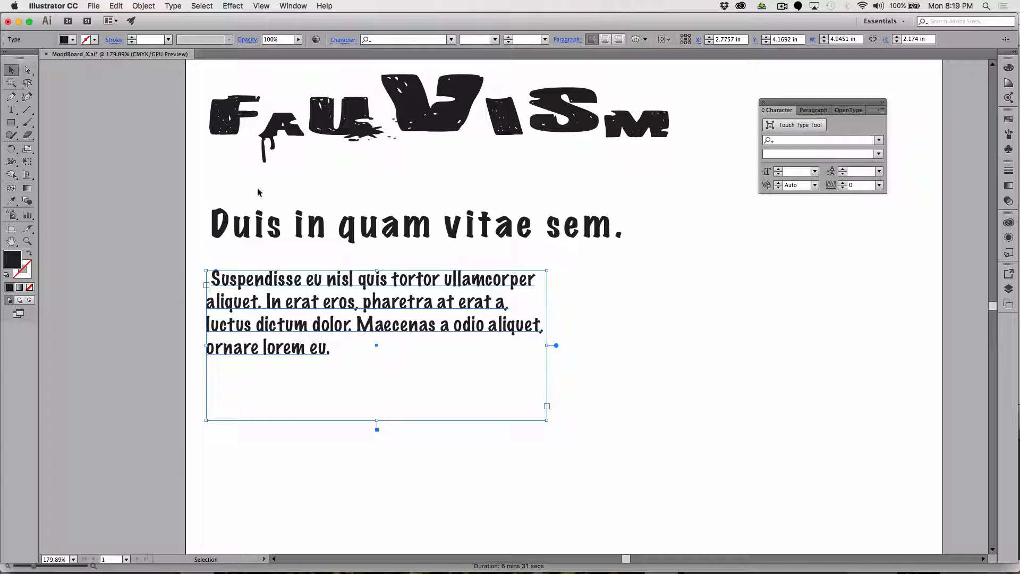
click(605, 313)
drag(369, 318, 369, 302)
click(96, 177)
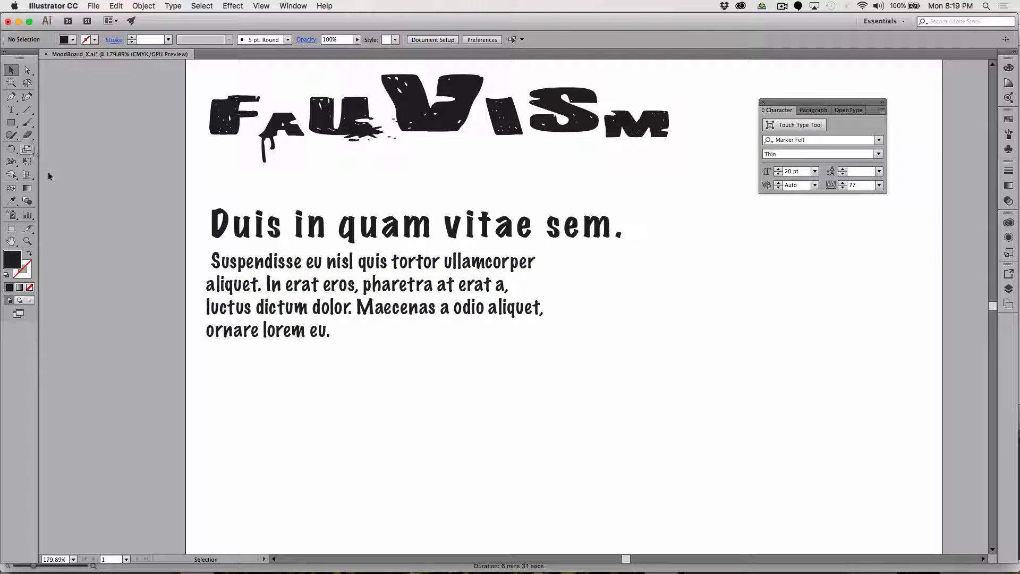
Draw a square about 1.21 in wide below the paragraph and fill it with red FF0000.
click(11, 122)
drag(206, 142, 283, 472)
double_click(17, 263)
drag(433, 166, 478, 93)
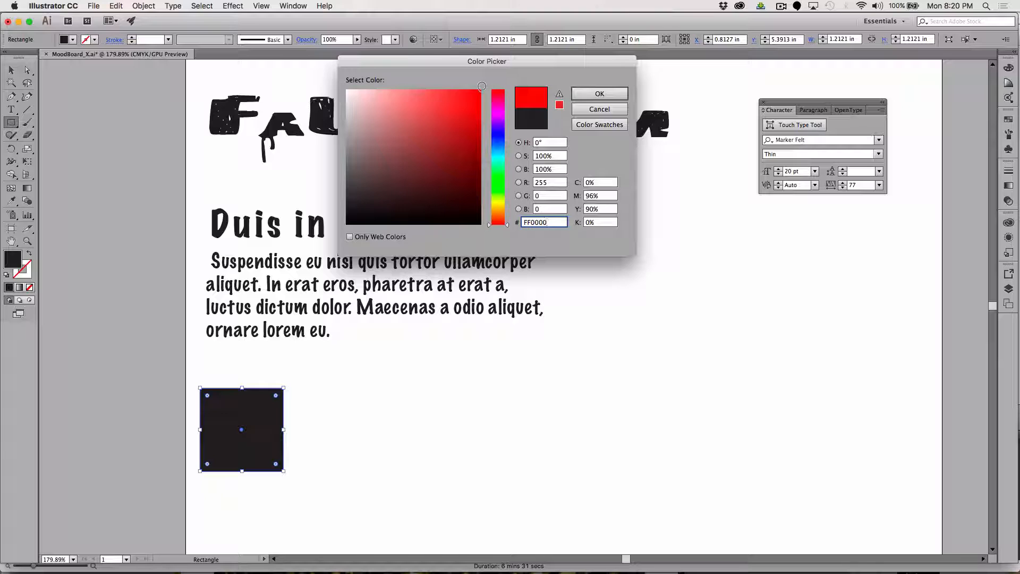
click(599, 93)
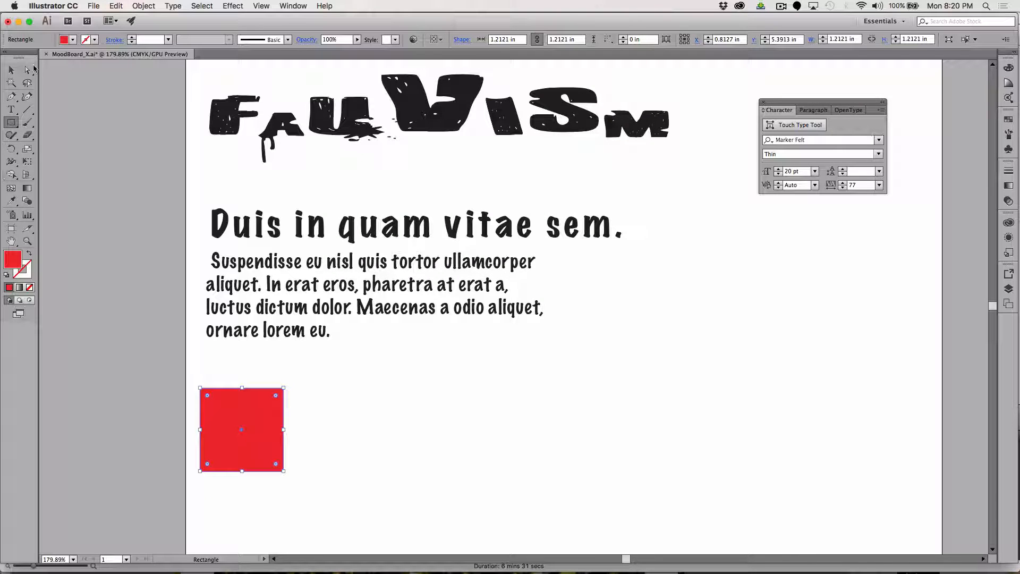
Move the red square up in line with the paragraph's left edge and place a duplicate directly against its right side.
click(11, 69)
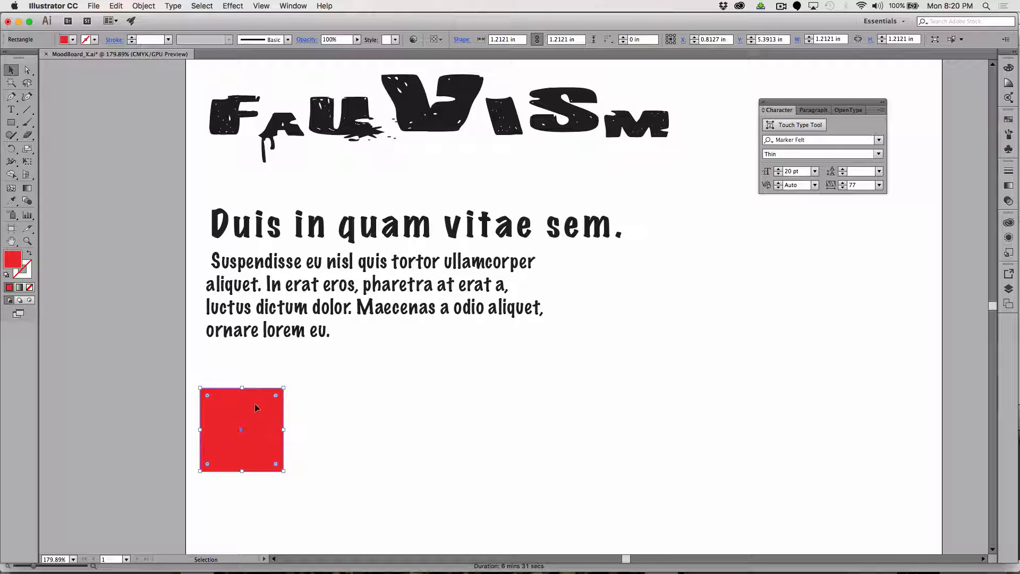
drag(256, 407, 319, 388)
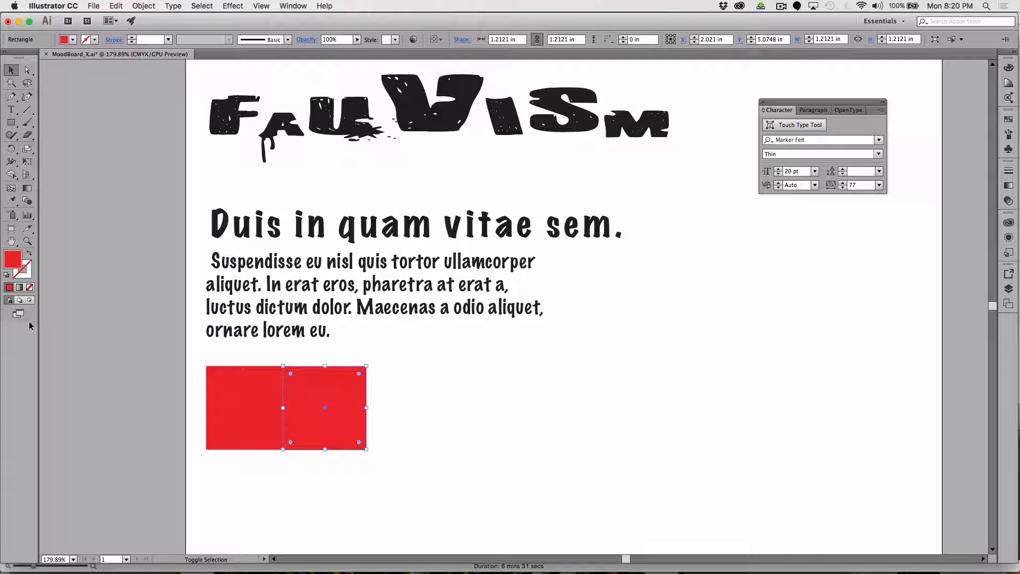
Fill the second square in the row with bright yellow FFD506.
double_click(14, 260)
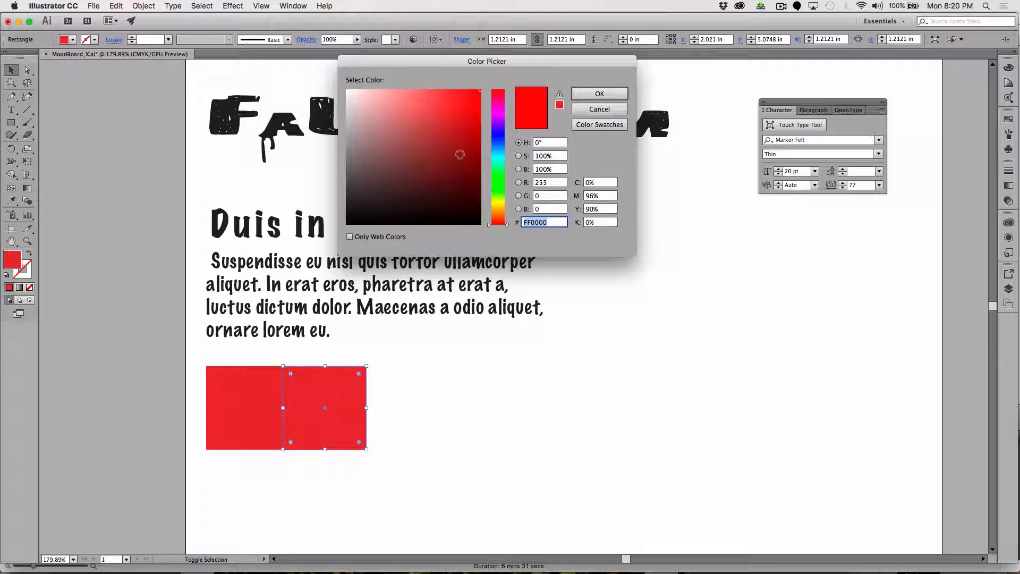
drag(505, 203, 496, 207)
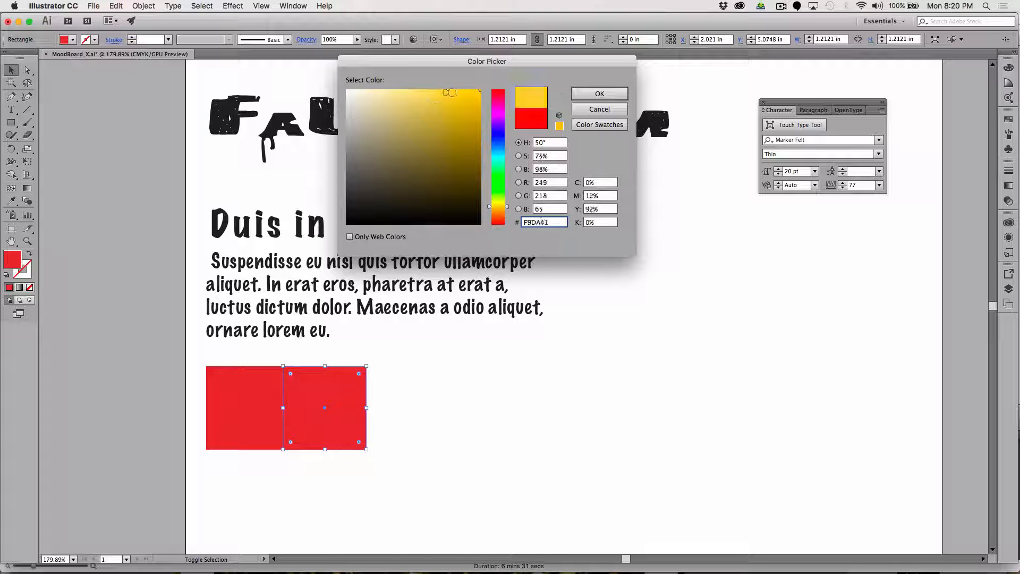
click(478, 90)
click(599, 94)
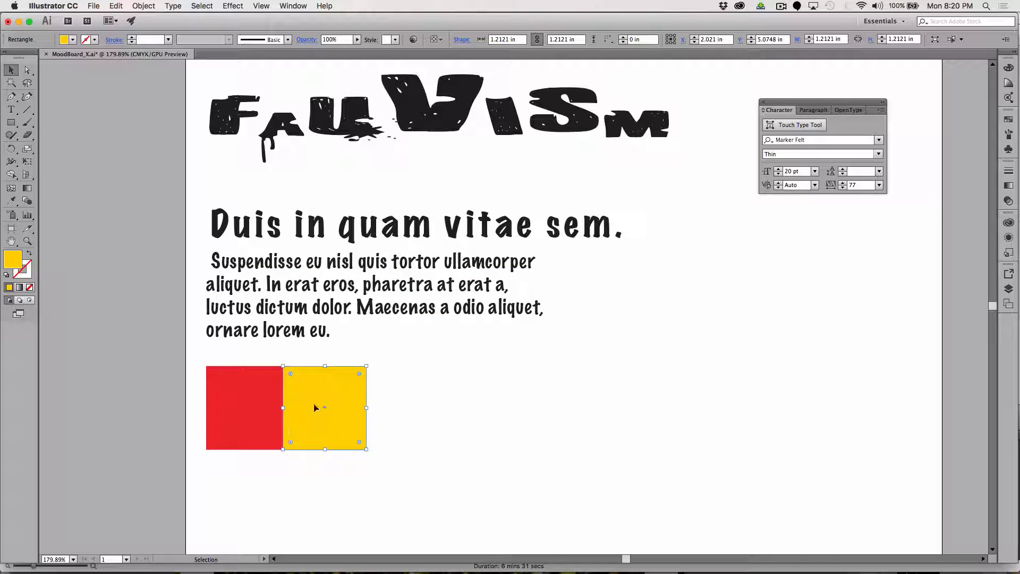
Place a duplicate of the yellow square directly against its right side and fill it with bright orange at hue 40°.
drag(301, 392, 374, 391)
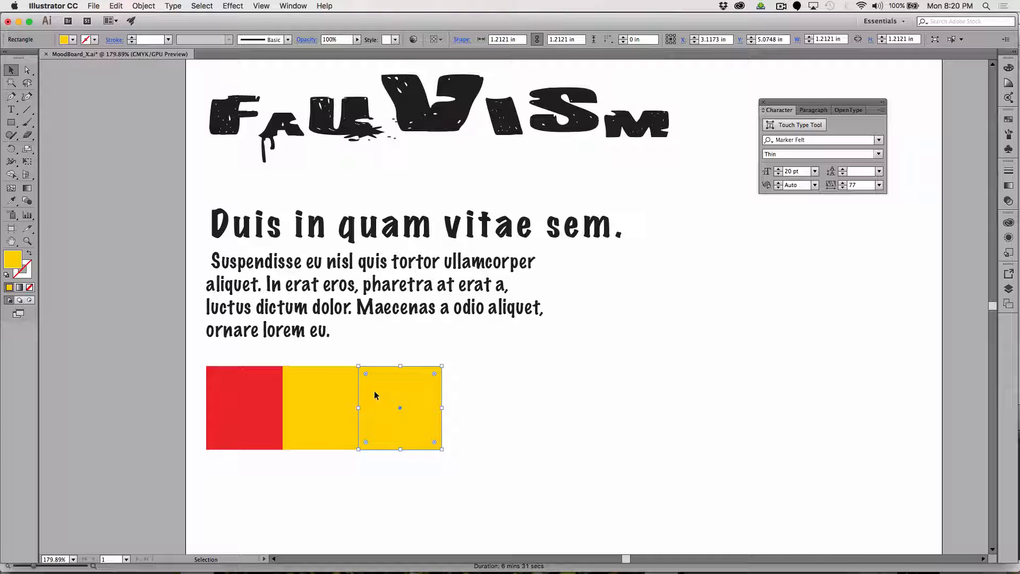
double_click(12, 261)
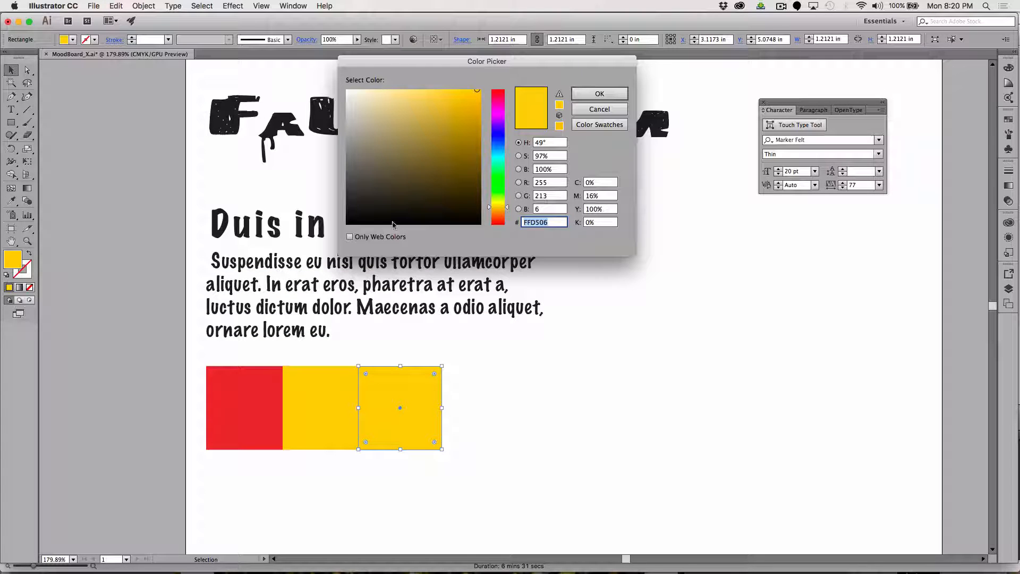
click(498, 211)
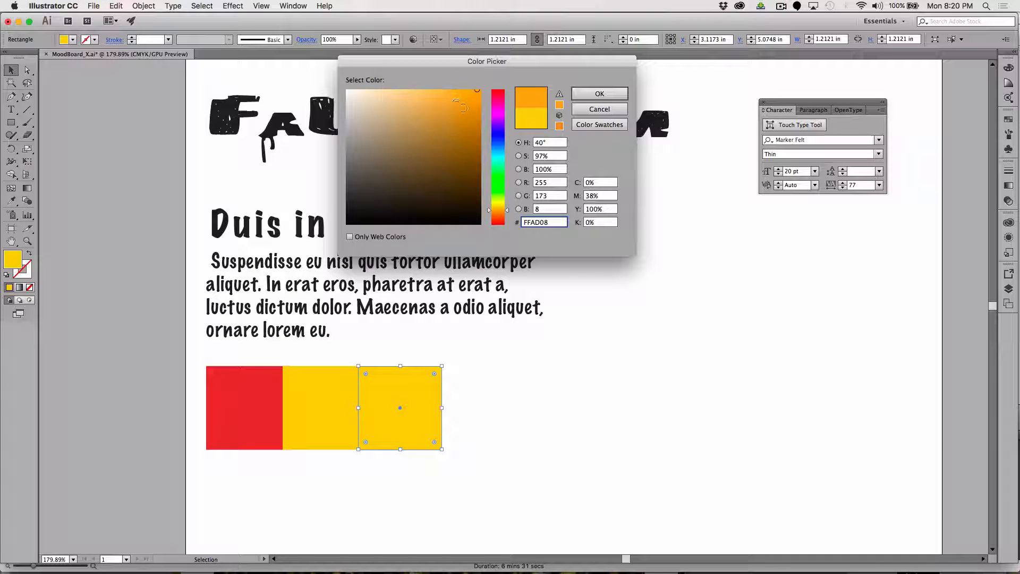
drag(474, 100, 480, 90)
click(599, 94)
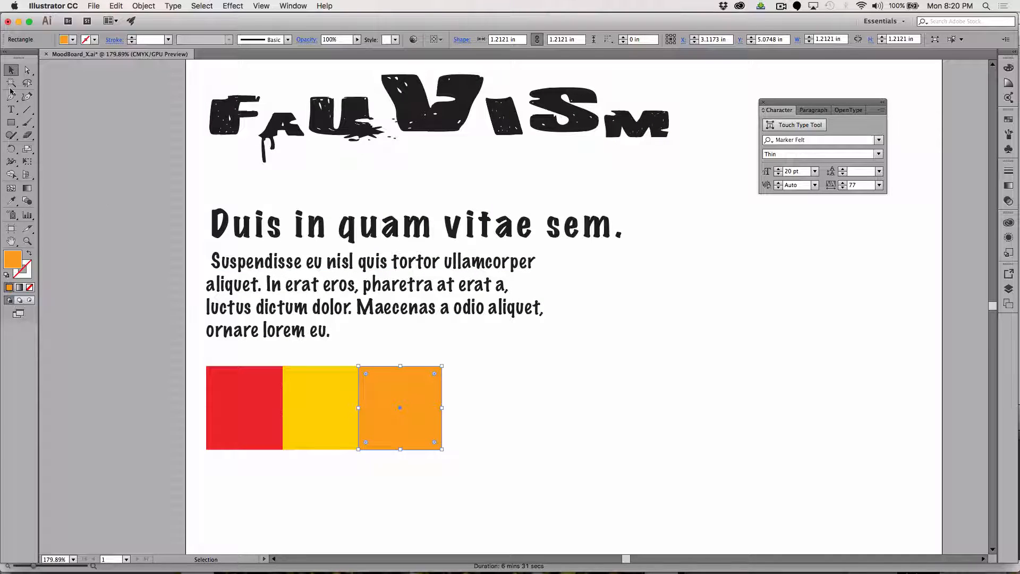
Duplicate the red, yellow and orange squares together to the right in the same row, leaving a small gap between the two sets.
click(482, 421)
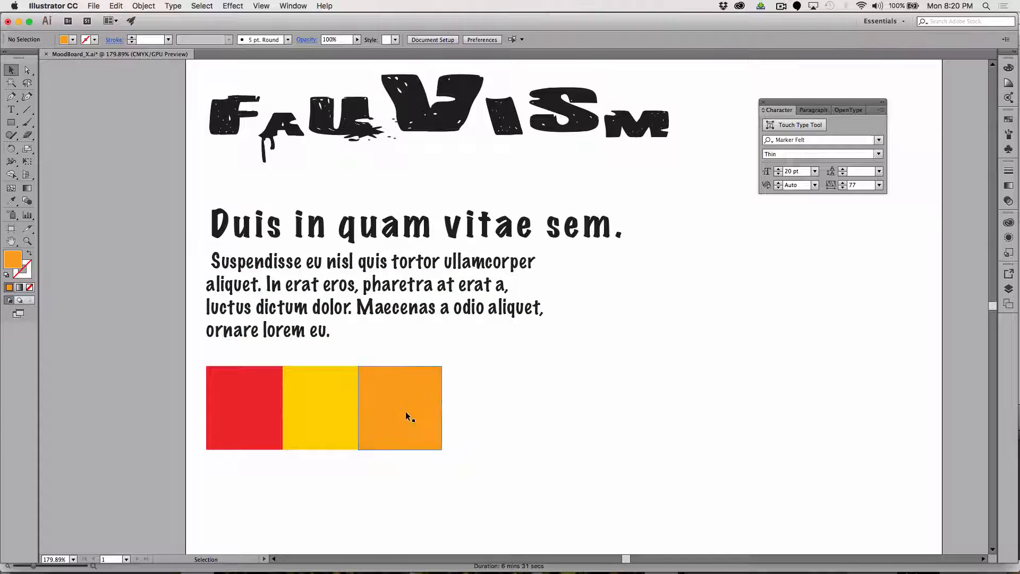
click(394, 408)
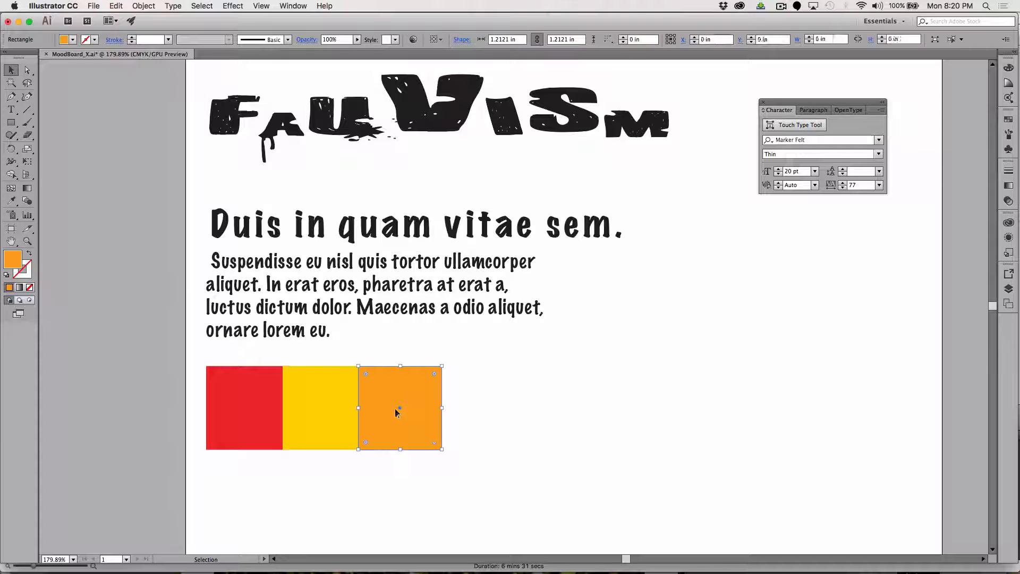
drag(460, 461, 498, 421)
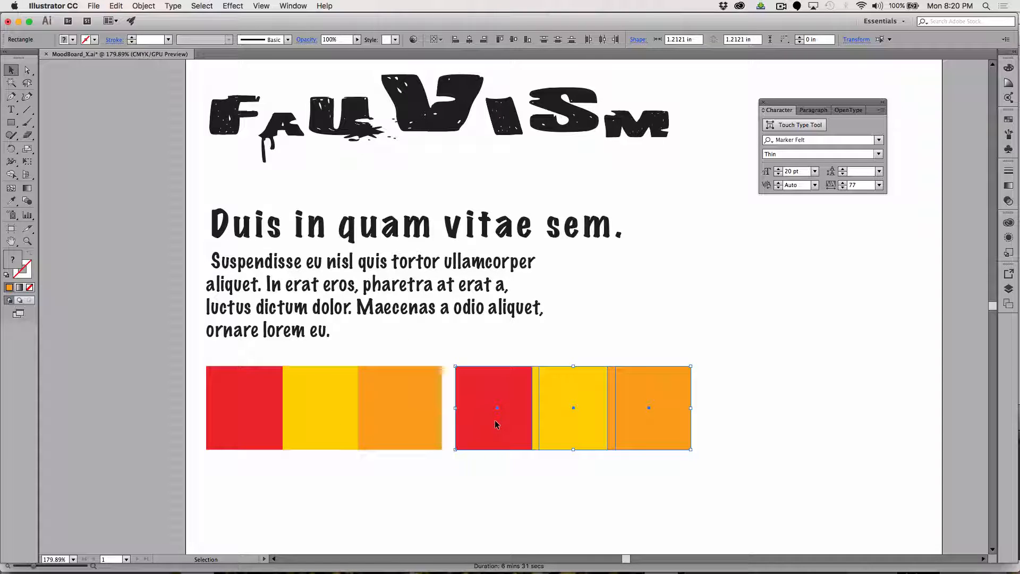
click(462, 355)
Fill the duplicated red square in the second set with a medium blue.
click(481, 407)
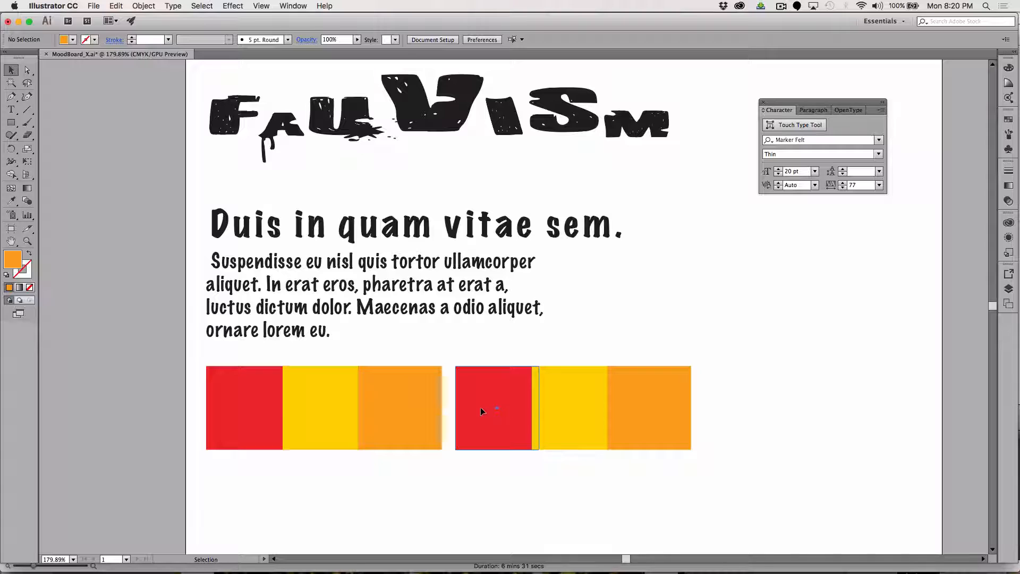
double_click(13, 260)
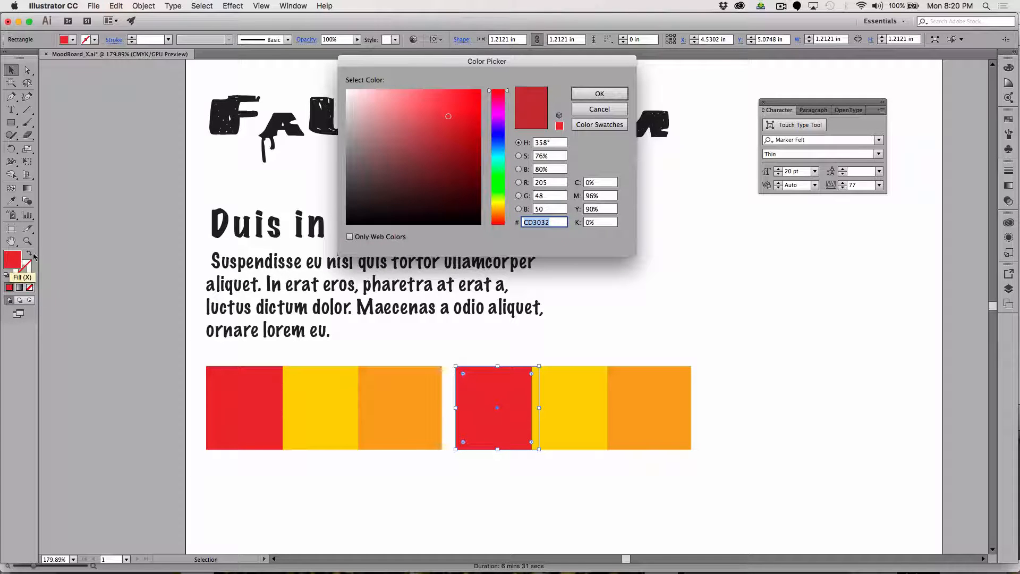
click(492, 141)
click(599, 94)
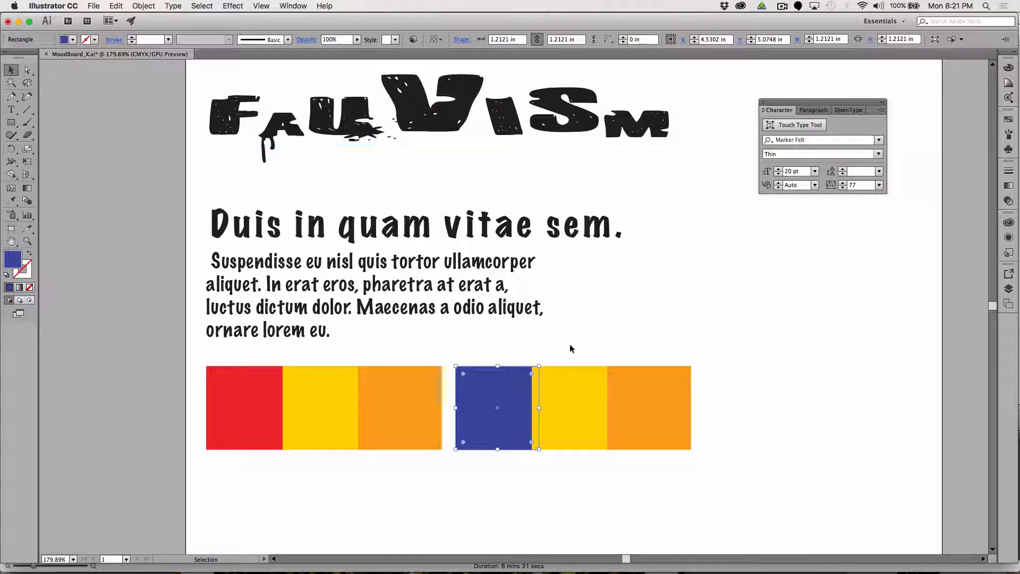
Fill the duplicated yellow square in the second set with cyan 08F9FF.
click(569, 396)
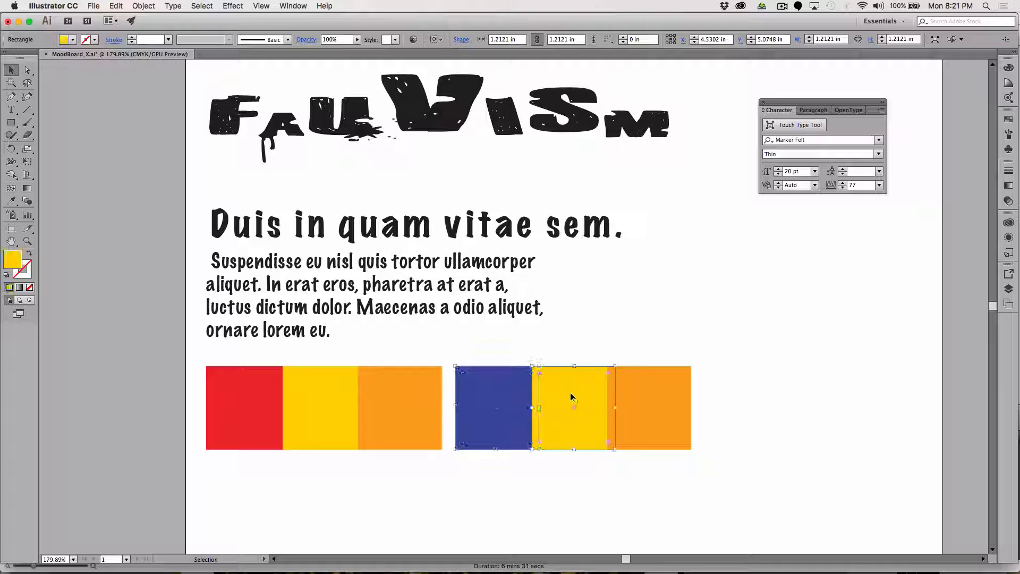
double_click(15, 256)
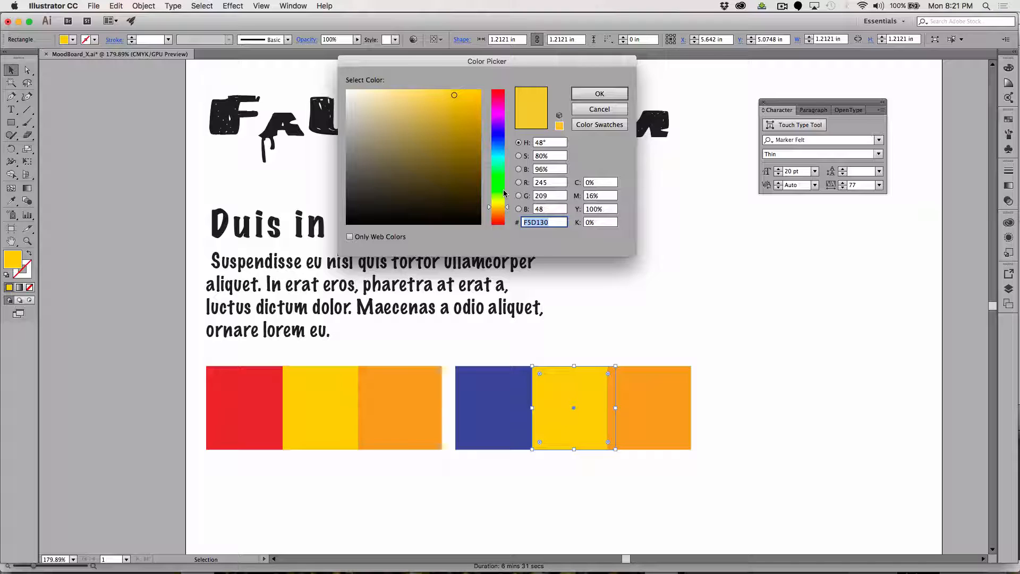
click(498, 155)
drag(462, 91, 478, 87)
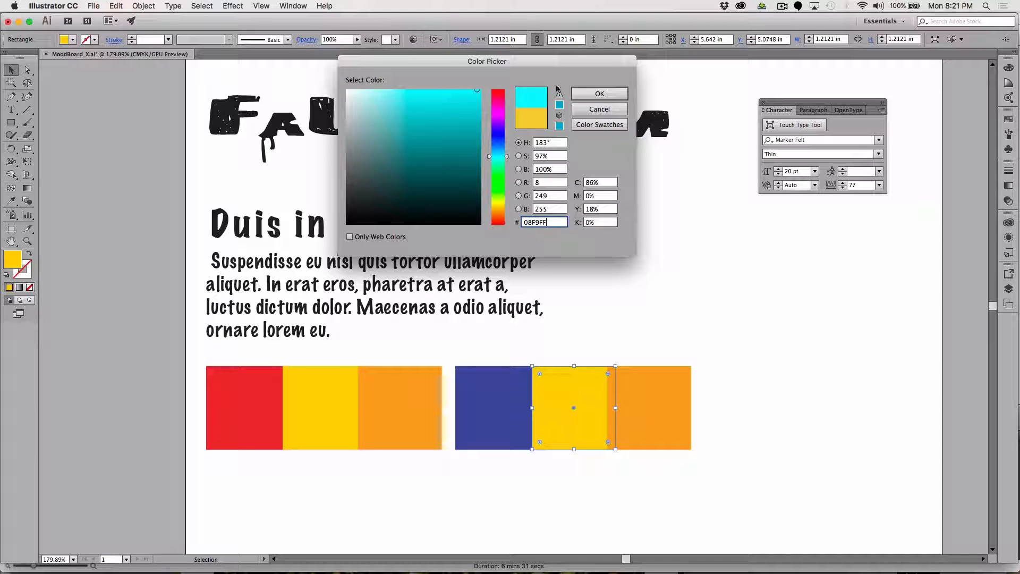
click(599, 94)
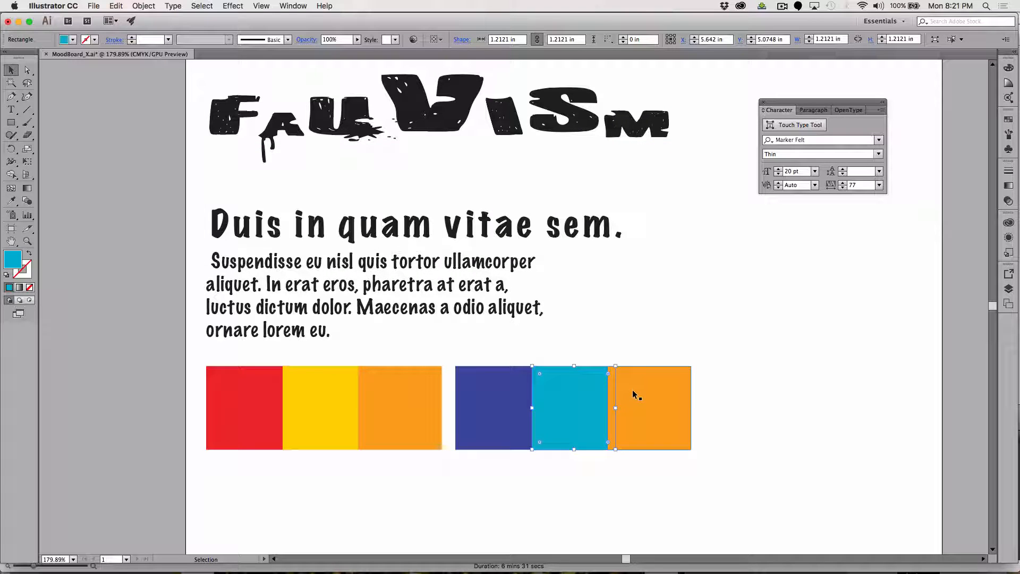
Fill the duplicated orange square at the end of the second set with green 2DD105 and deselect it.
click(633, 391)
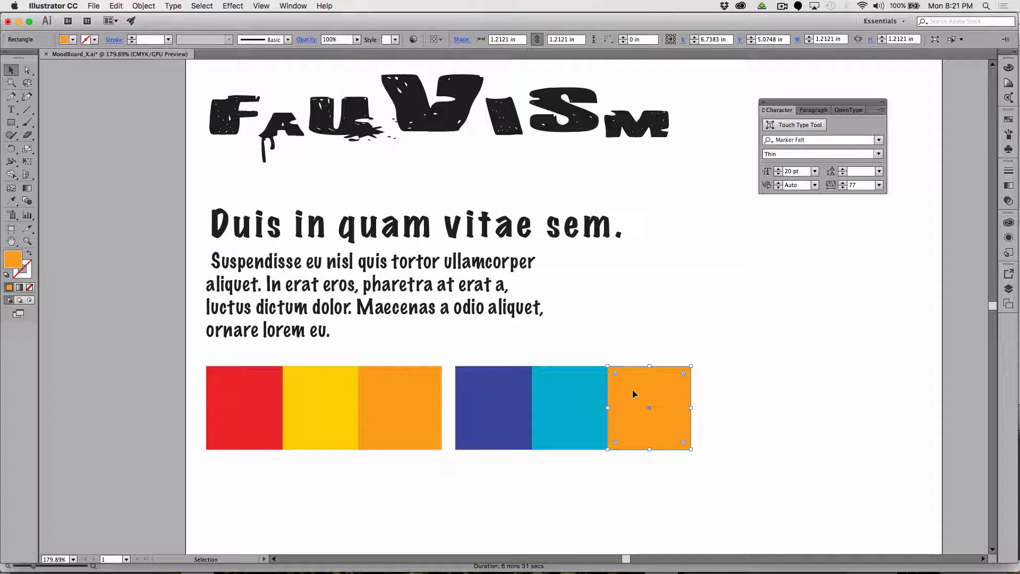
double_click(10, 261)
click(502, 185)
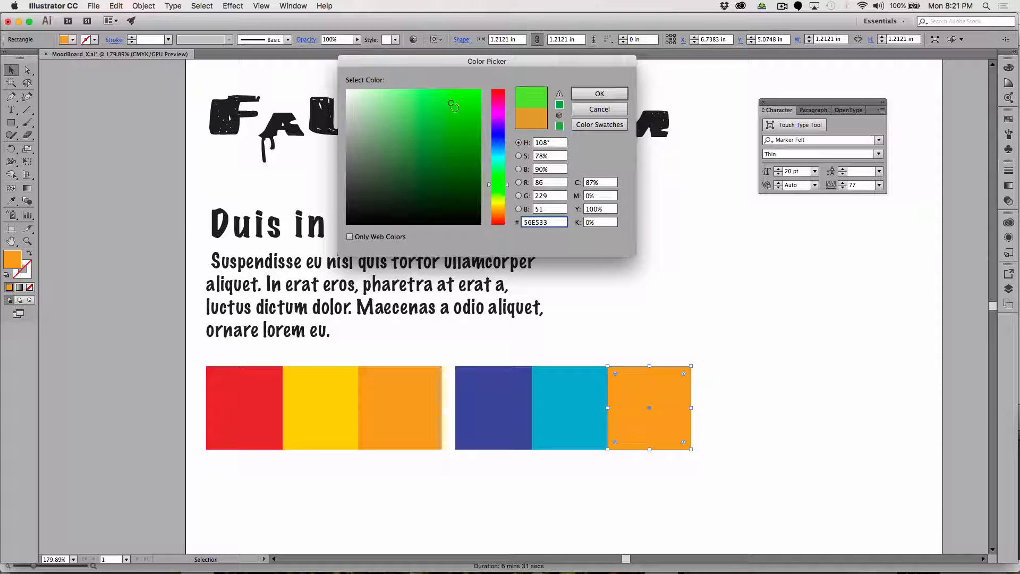
drag(454, 107, 466, 92)
click(468, 139)
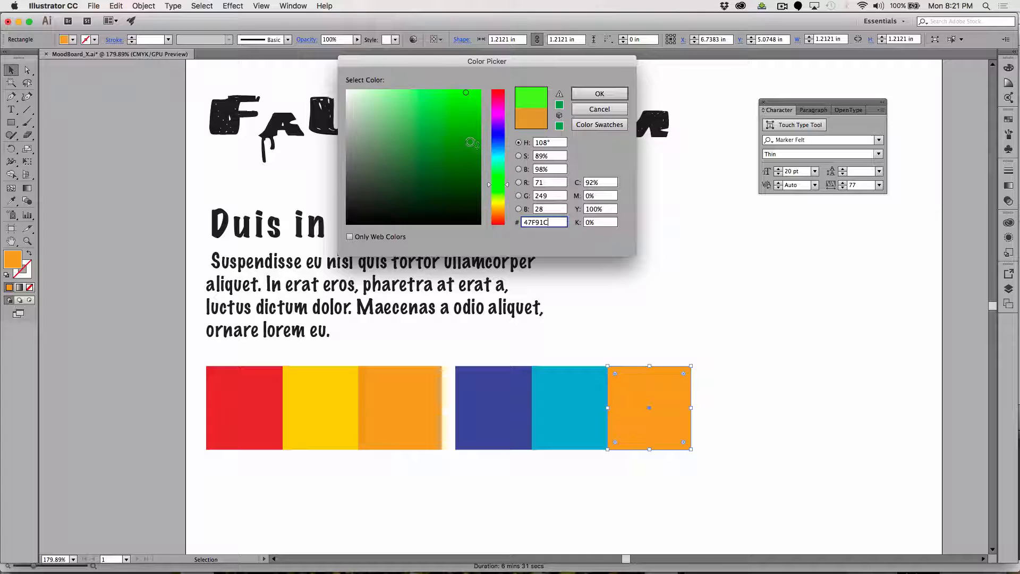
click(559, 105)
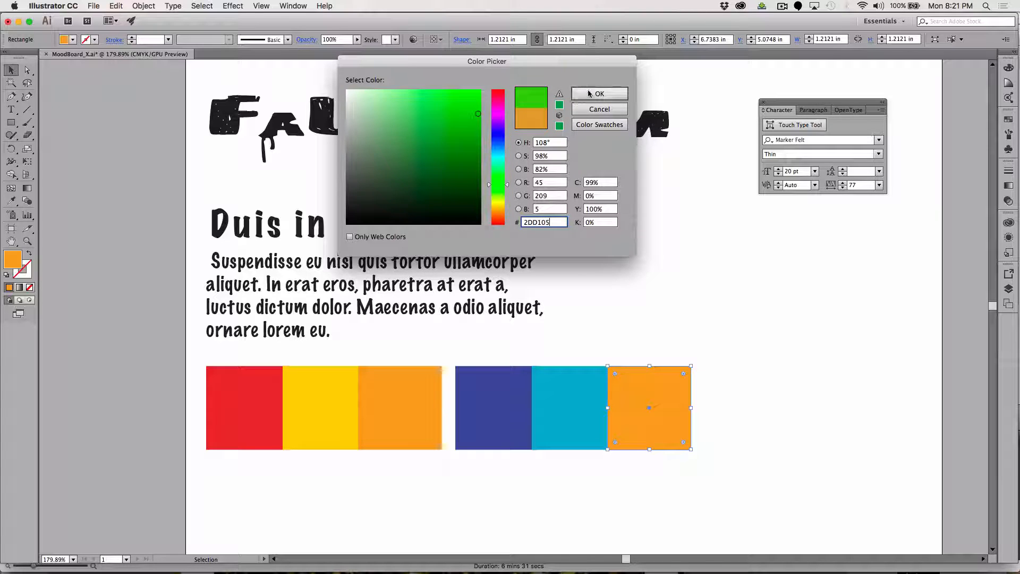
click(599, 94)
click(709, 309)
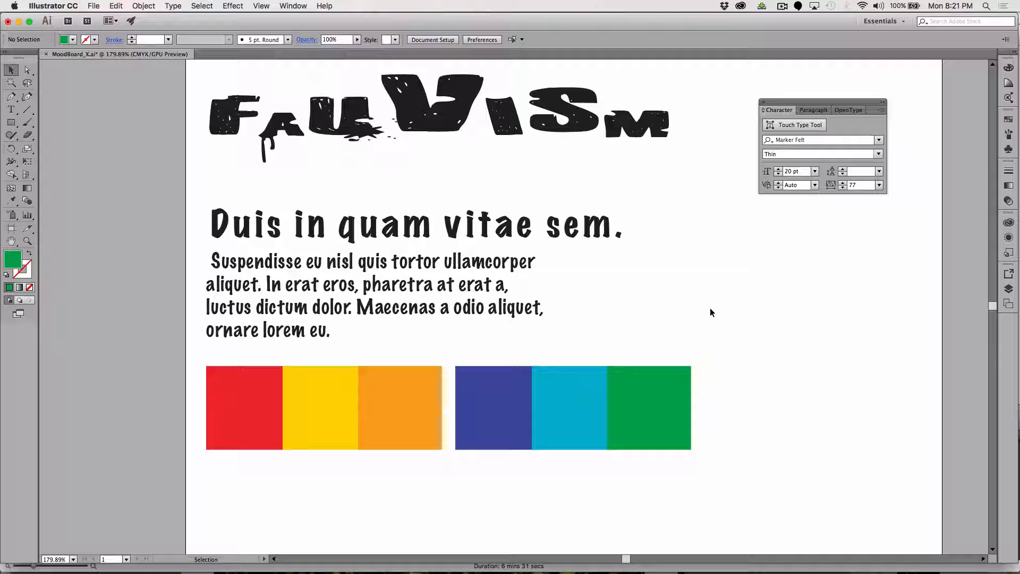
Switch to Firefox and search the web for "fauvism" in a new tab.
key(super+Tab)
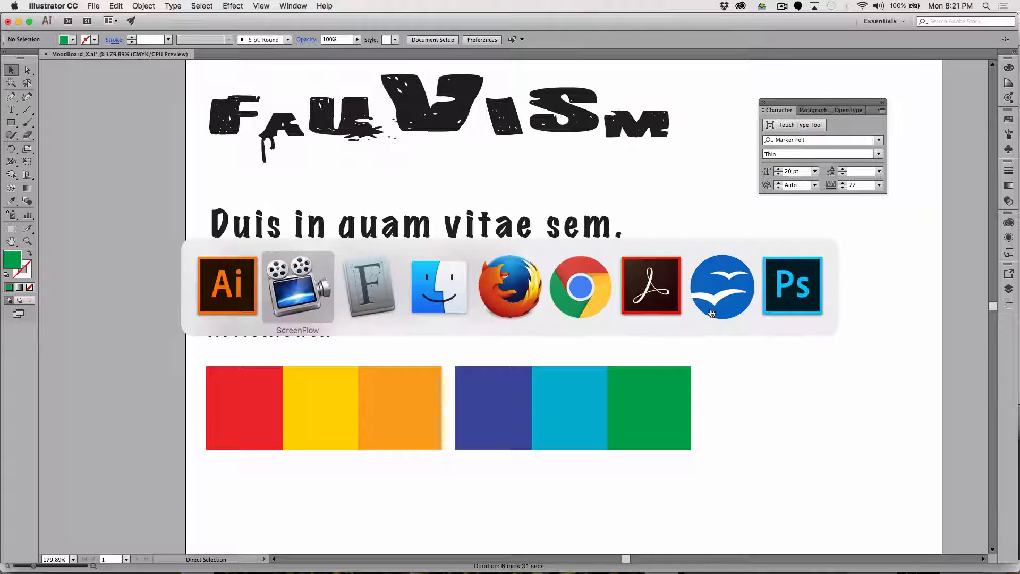
key(super+Tab)
key(super+Tab)
key(super+Tab)
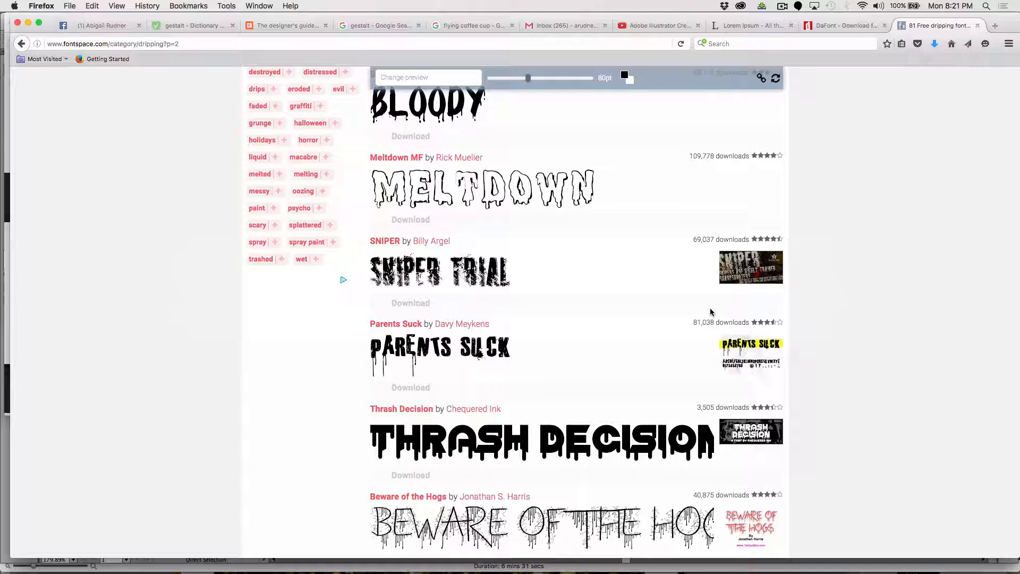
key(super+t)
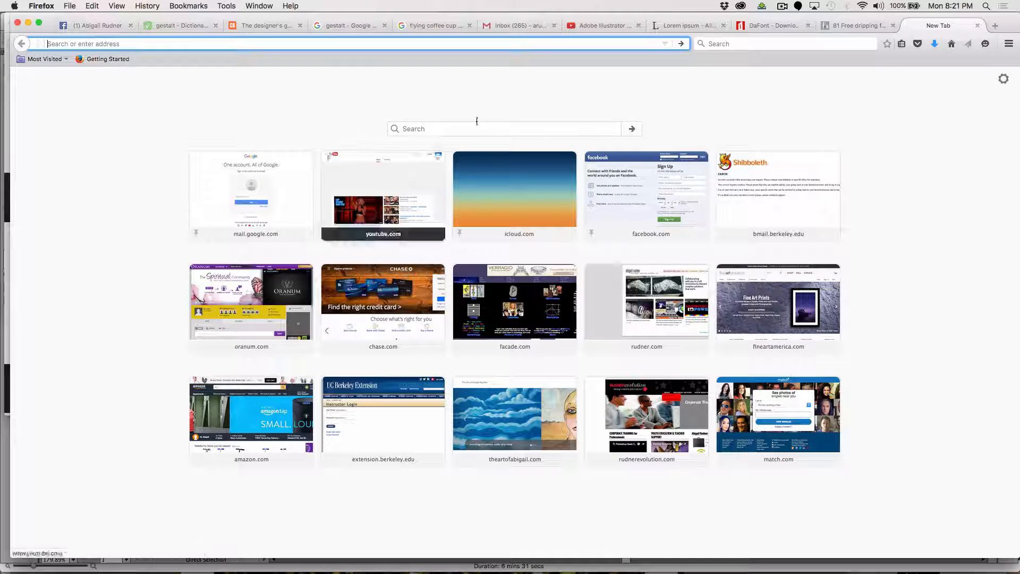
click(438, 128)
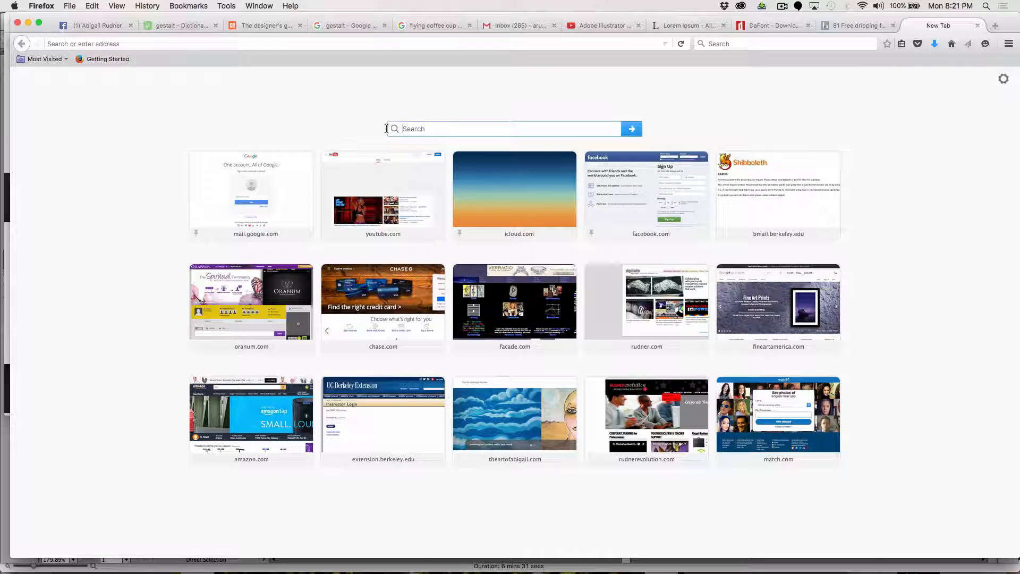
text(fau)
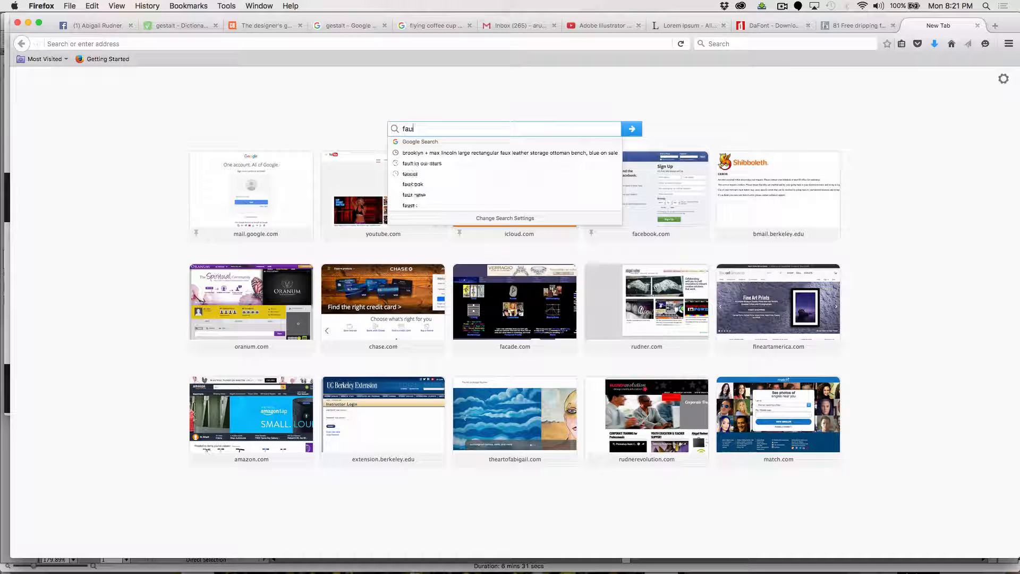
text(vism)
key(Return)
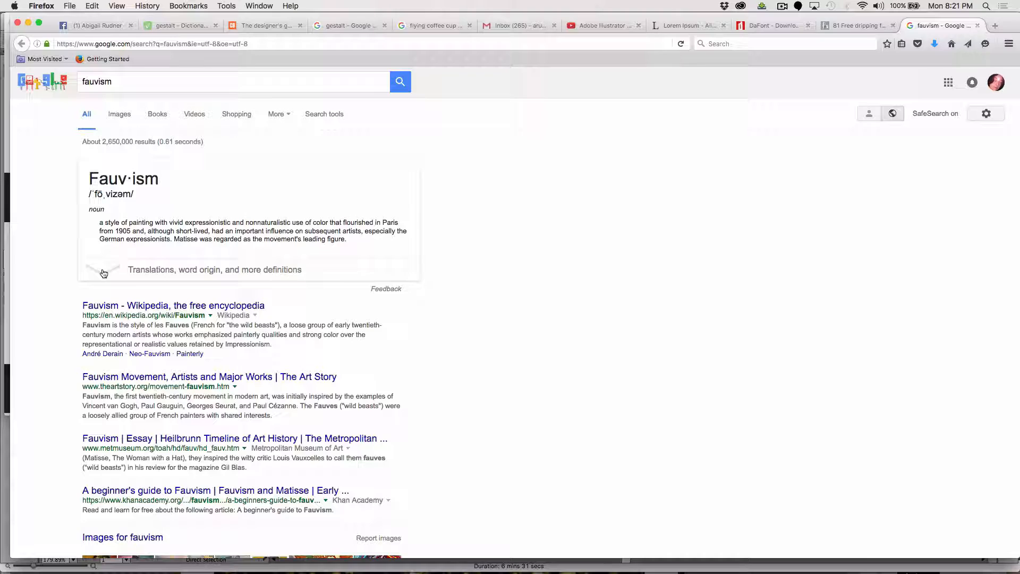
Browse the image results for fauvism to examine the style's colors and return to the mood board in Illustrator.
click(120, 114)
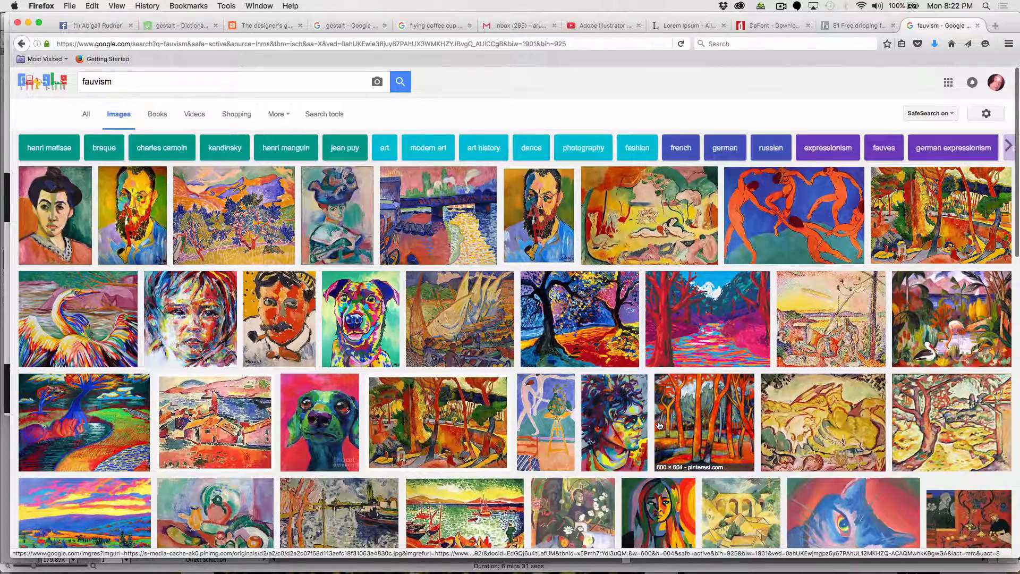
scroll(658, 424, down, 2)
scroll(659, 424, down, 5)
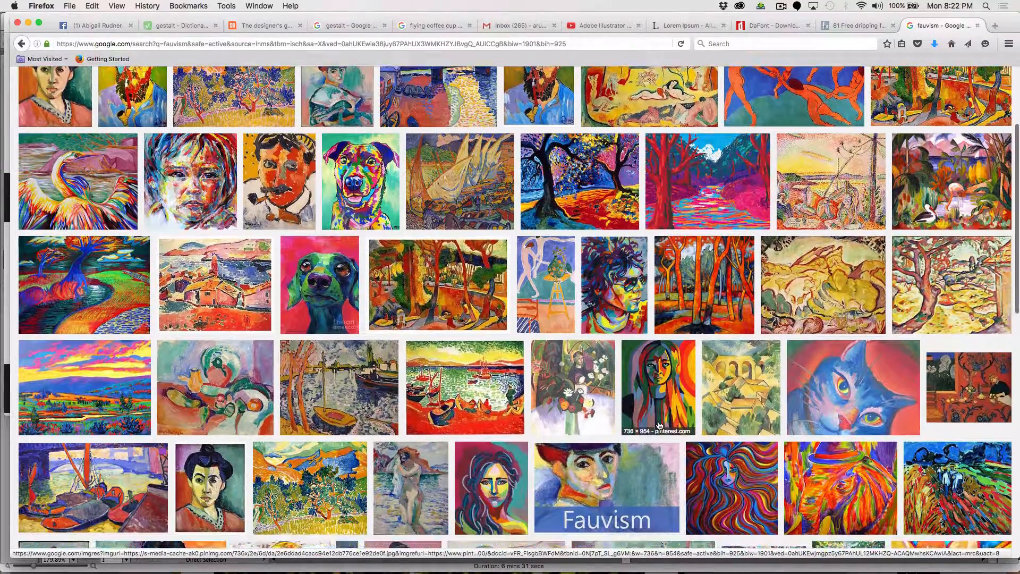
scroll(659, 425, down, 2)
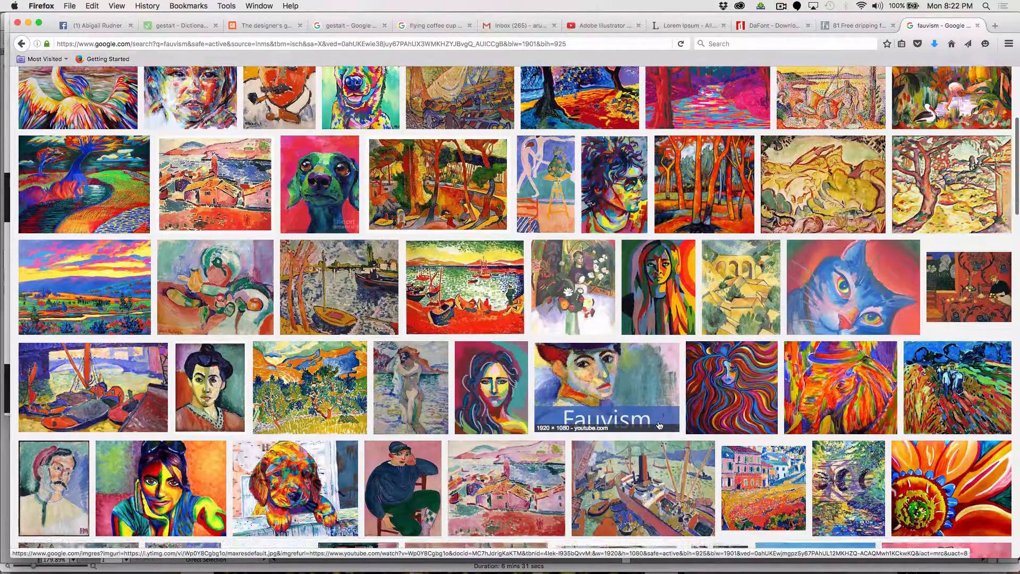
scroll(659, 424, down, 3)
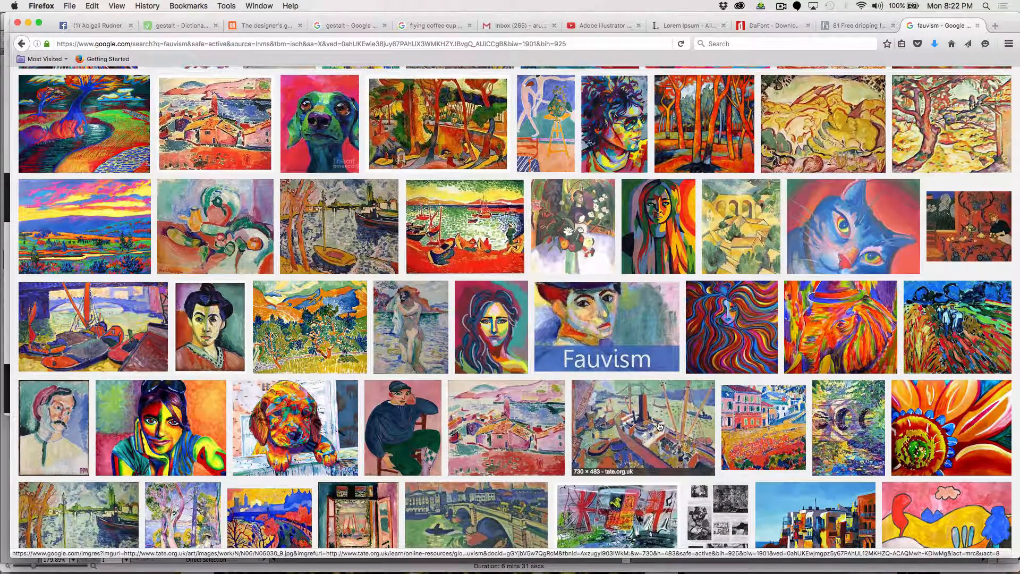
key(super+Tab)
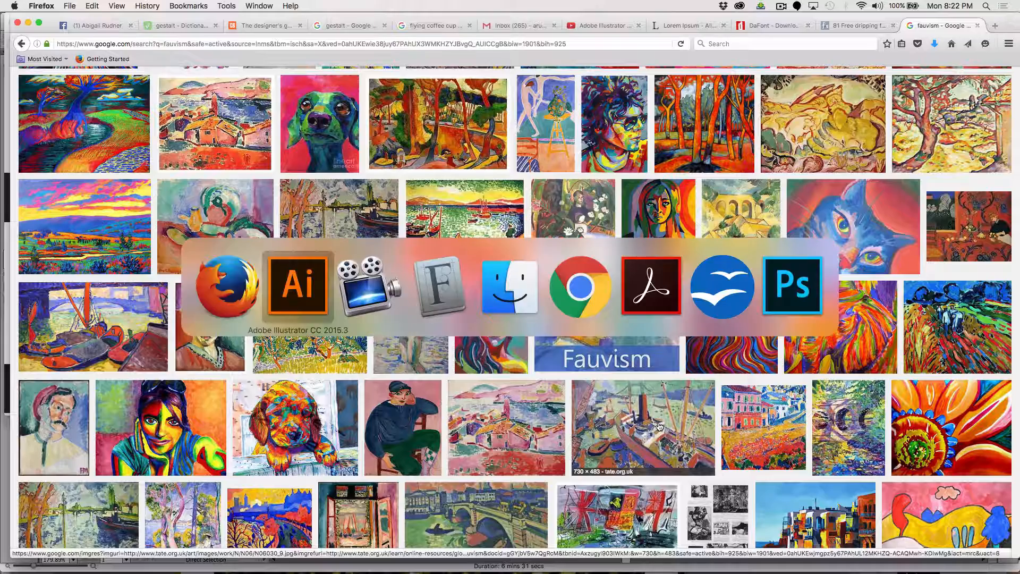
key(super+Tab)
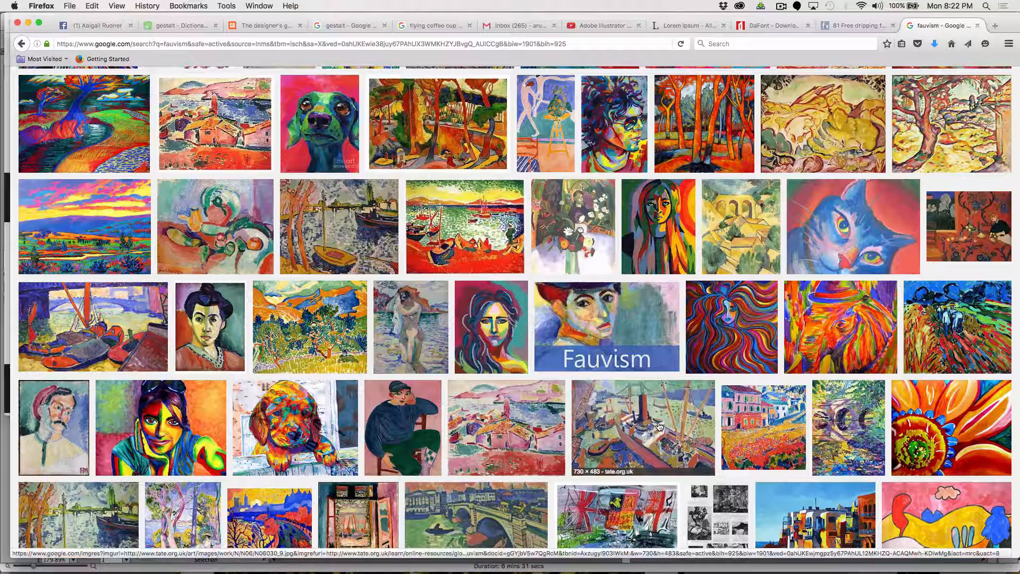
key(super+Tab)
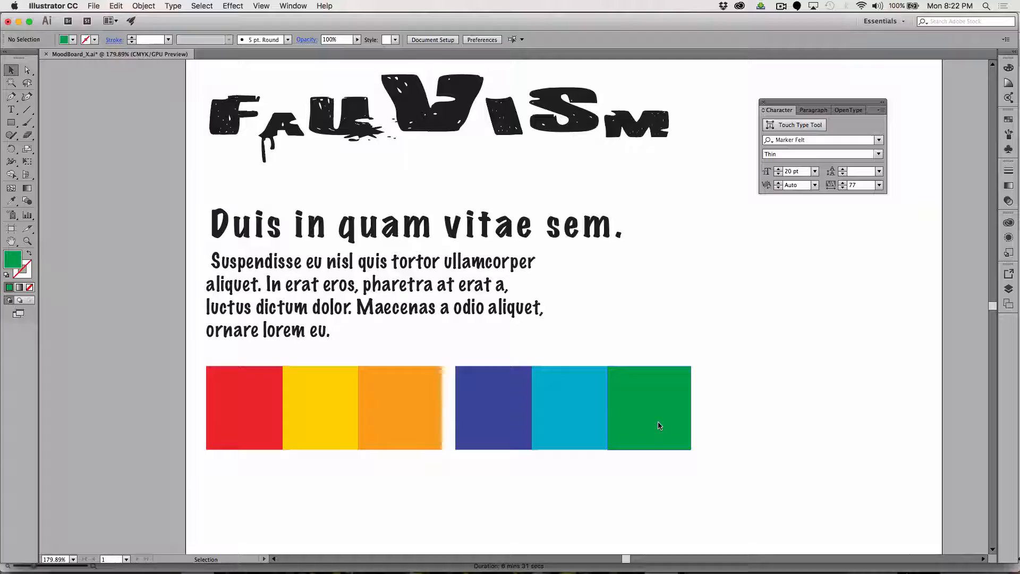
Switch to Firefox, examine the colors in the fauvism image results again, and return to the mood board in Illustrator.
key(super+Tab)
key(super+Tab)
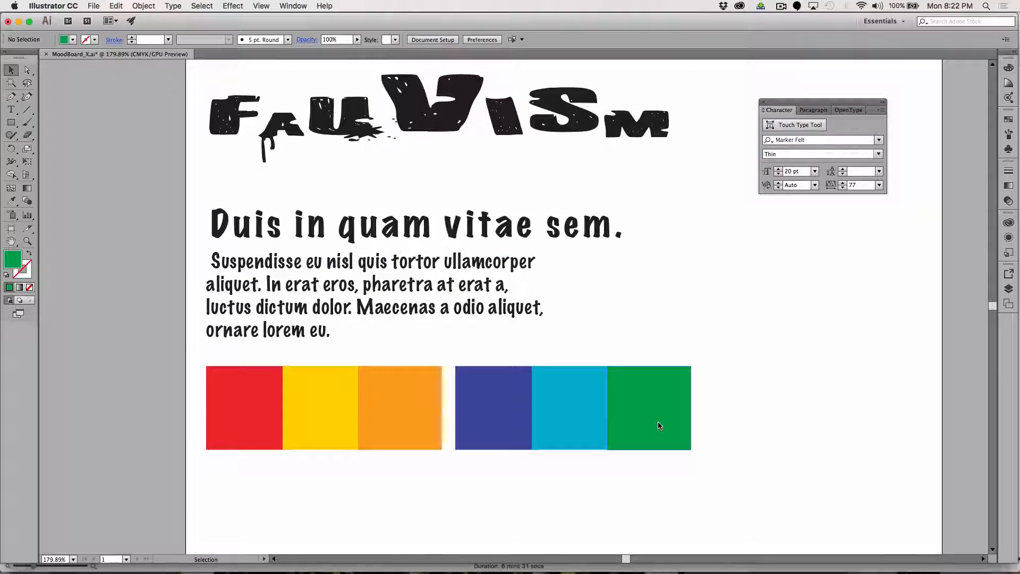
key(super+Tab)
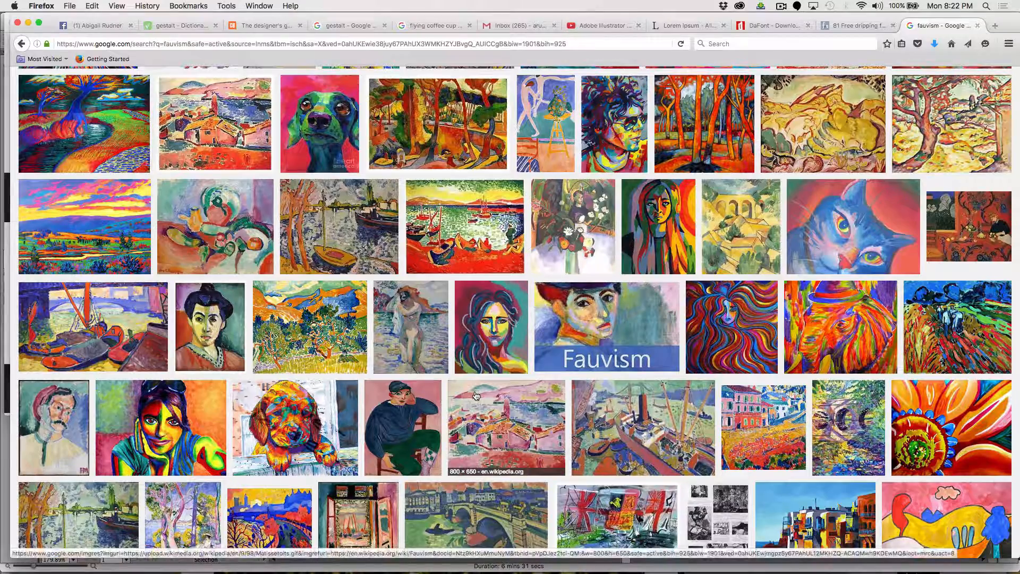
scroll(476, 395, down, 5)
scroll(476, 395, down, 3)
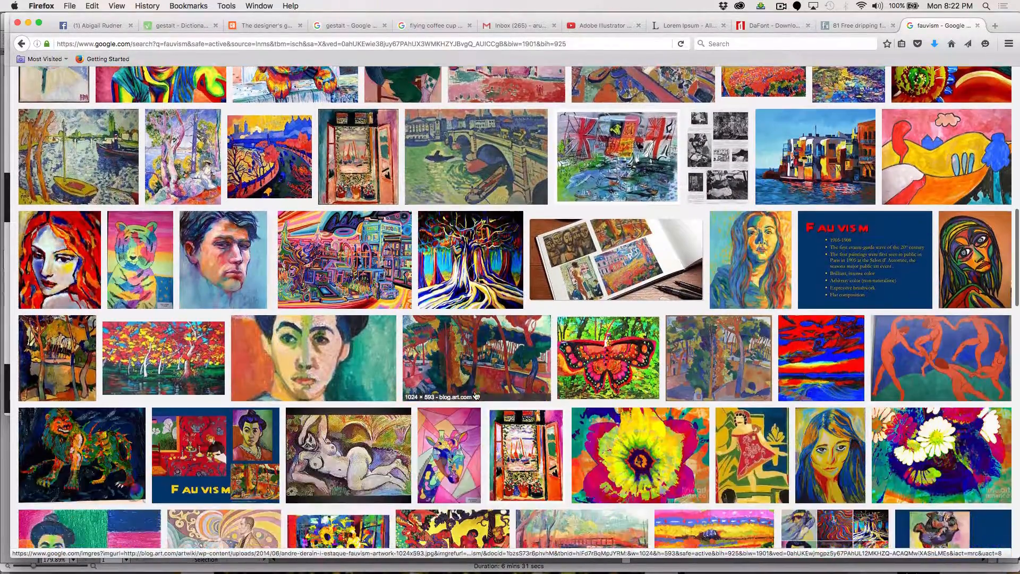
scroll(475, 394, up, 15)
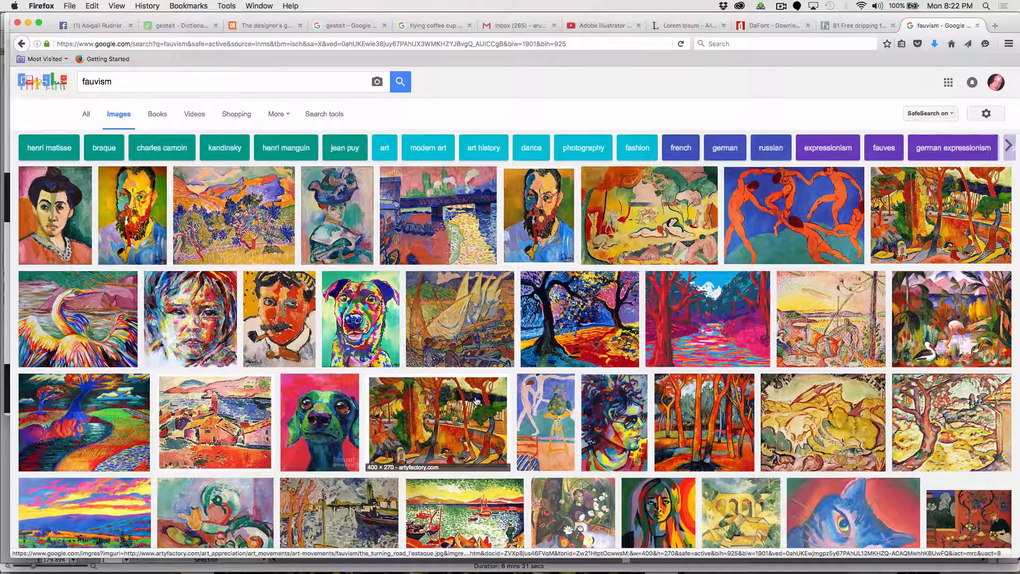
key(super+Tab)
key(super+Tab)
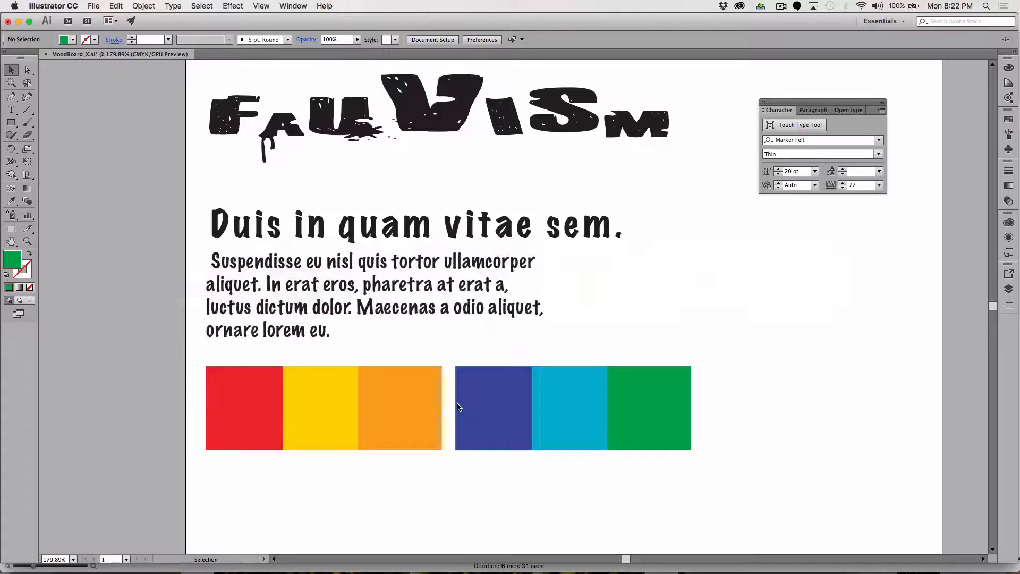
Draw a square about 1.11 in wide beneath the red swatch and place a duplicate level with it beneath the green swatch.
click(12, 123)
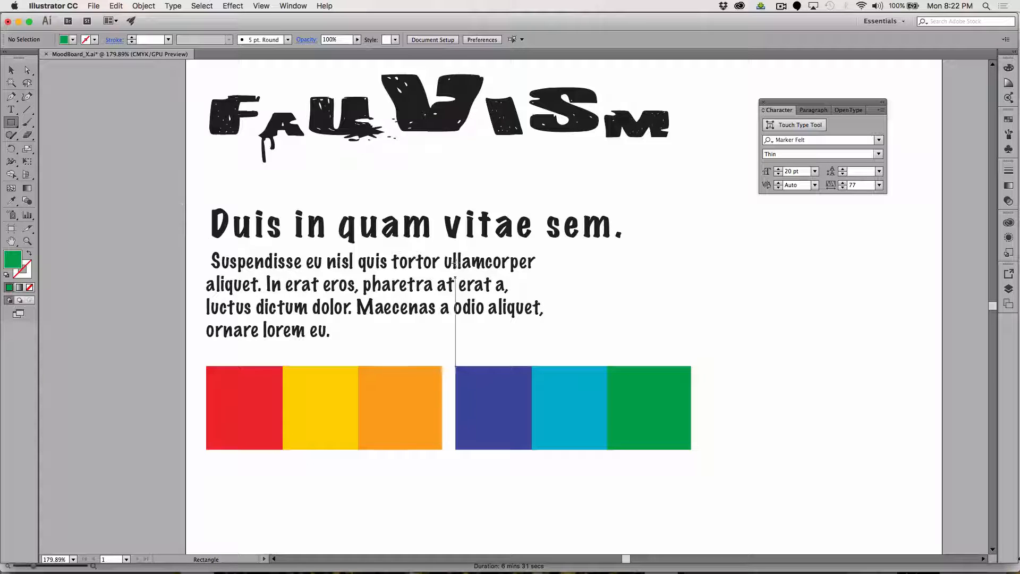
scroll(556, 330, down, 2)
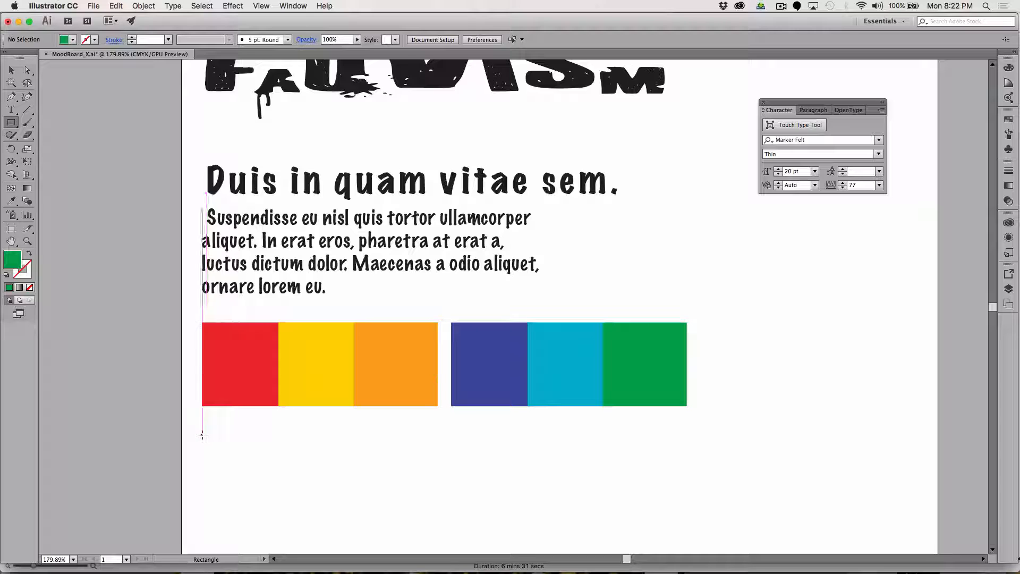
drag(202, 435, 277, 491)
key(v)
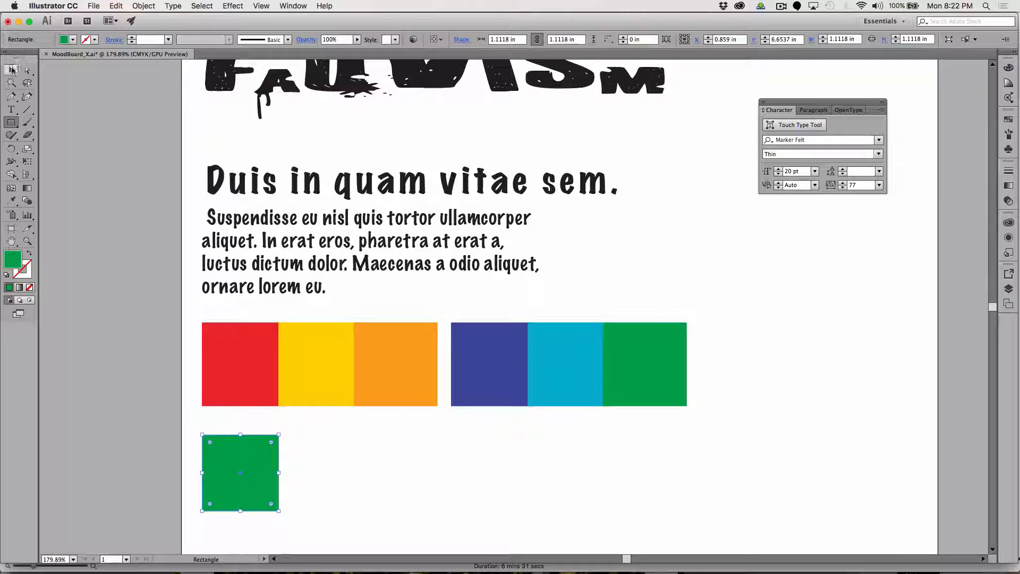
drag(224, 451, 631, 471)
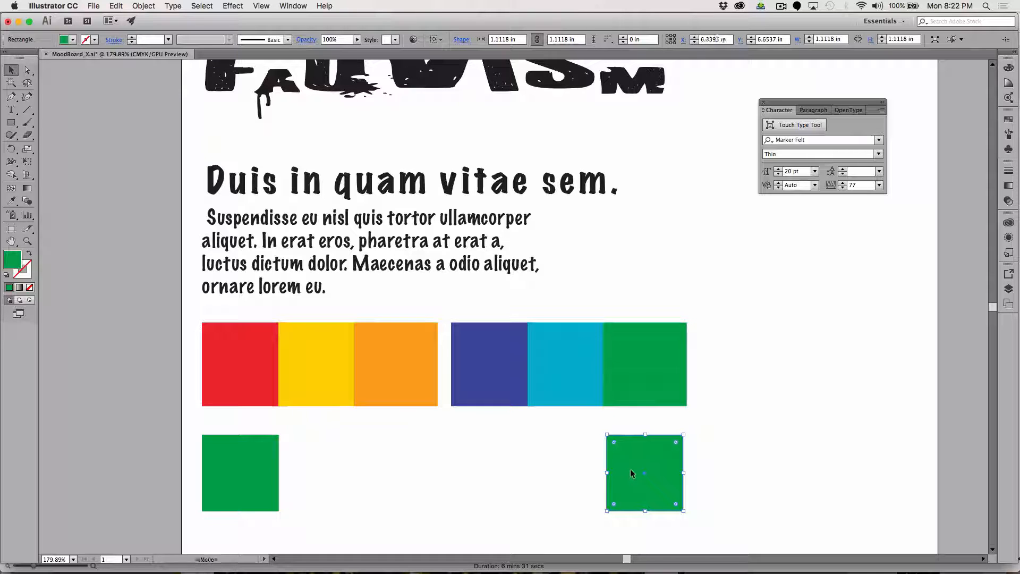
Fill the duplicated square beneath the green swatch with purple A706CE.
double_click(7, 264)
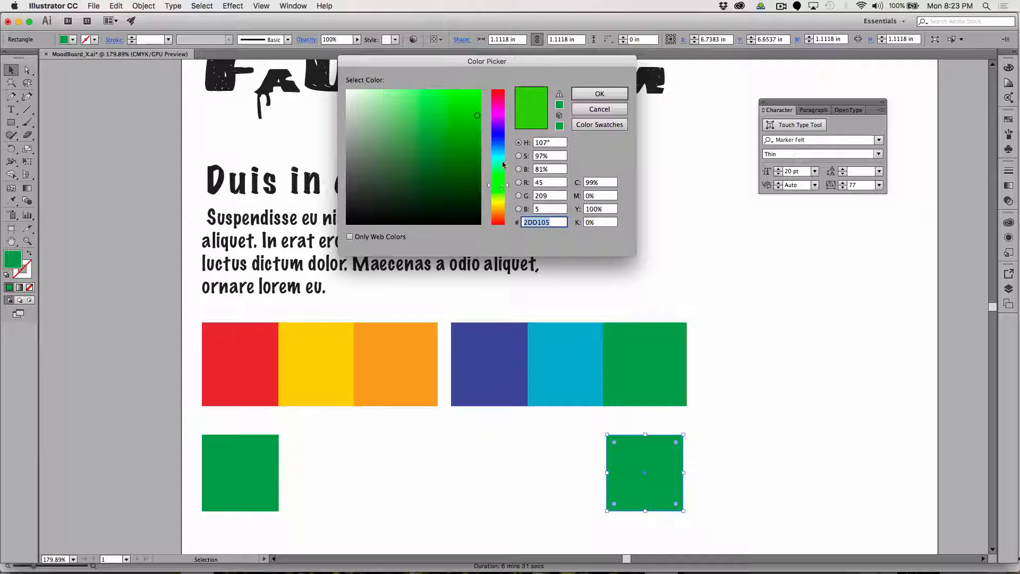
click(499, 116)
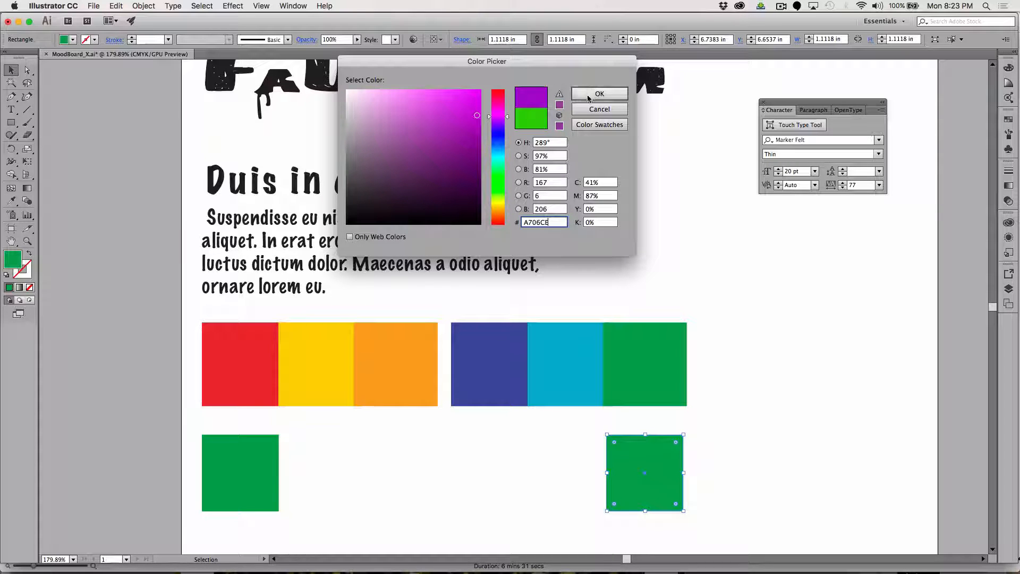
click(605, 95)
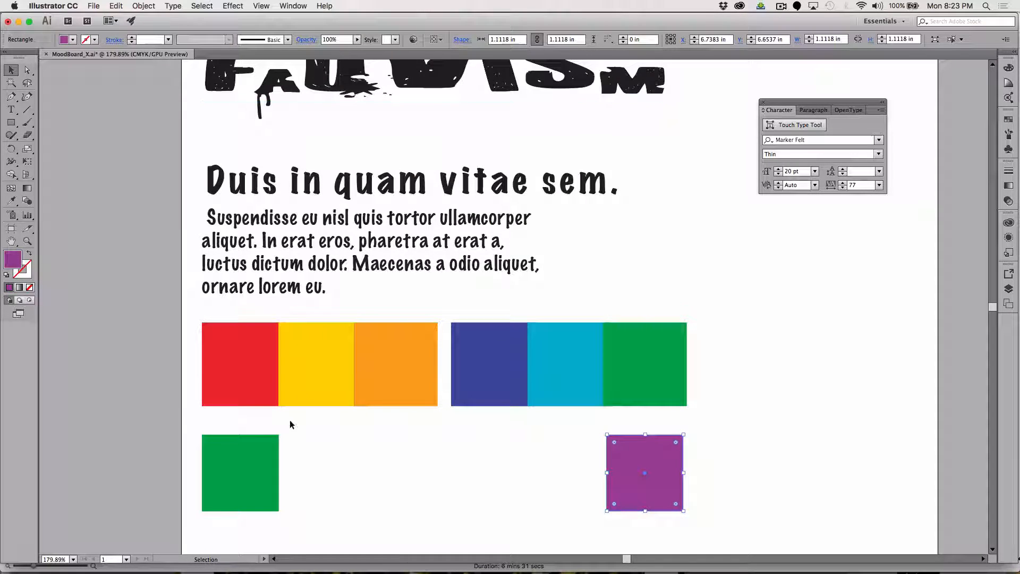
Fill the square beneath the red swatch with lime green BBE800 and deselect it.
click(235, 468)
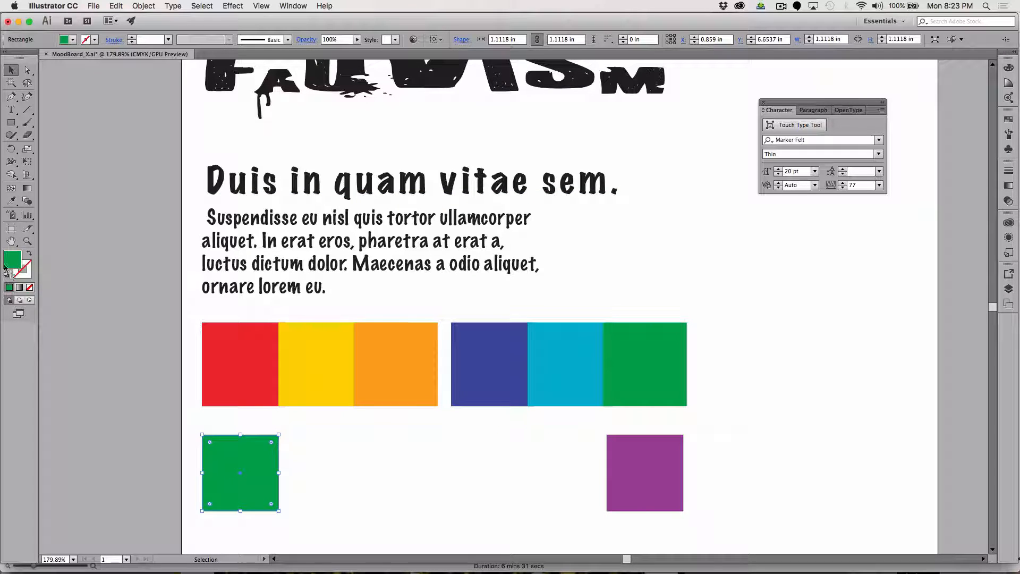
double_click(13, 261)
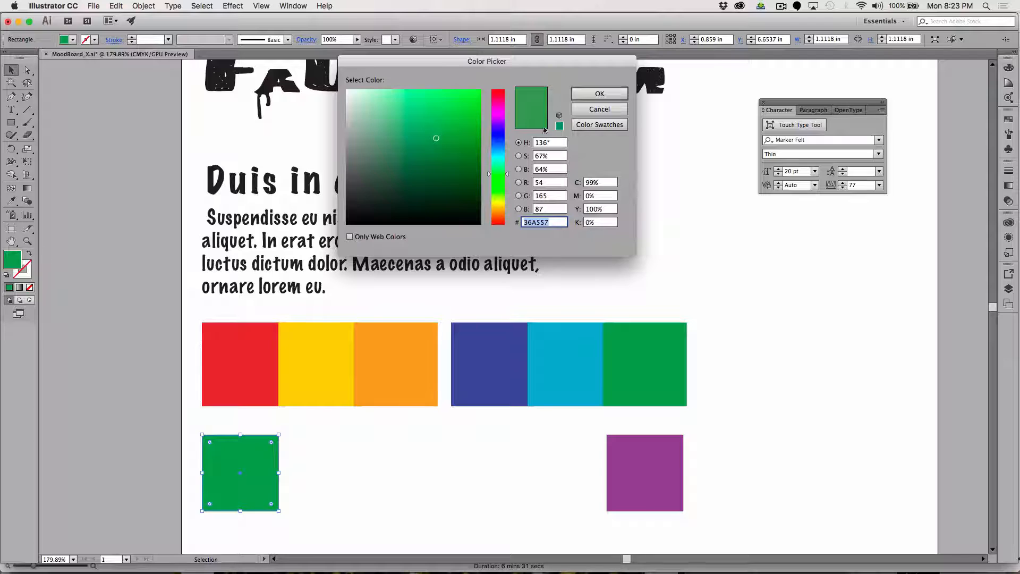
click(503, 190)
click(502, 203)
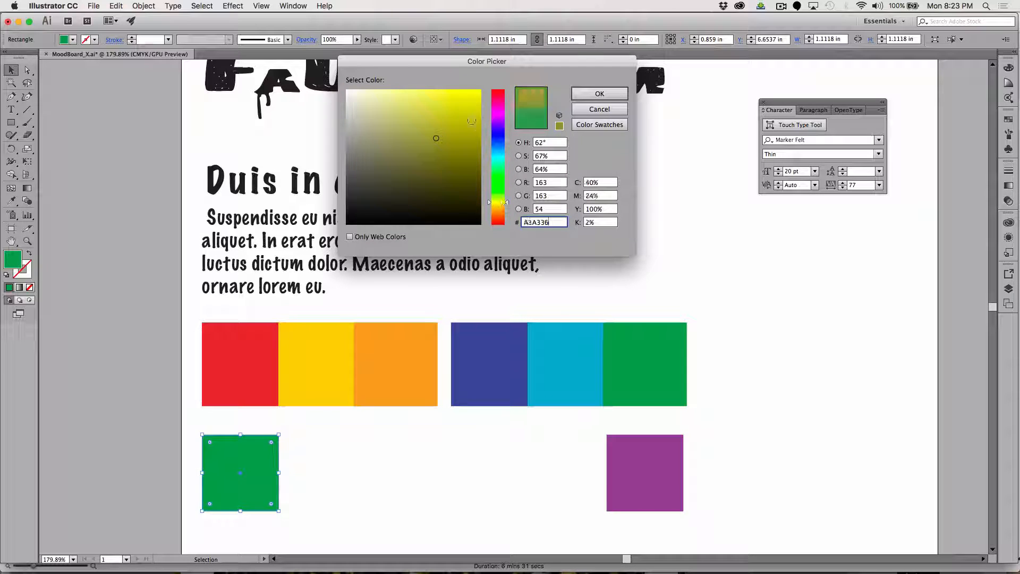
click(467, 110)
drag(467, 110, 482, 101)
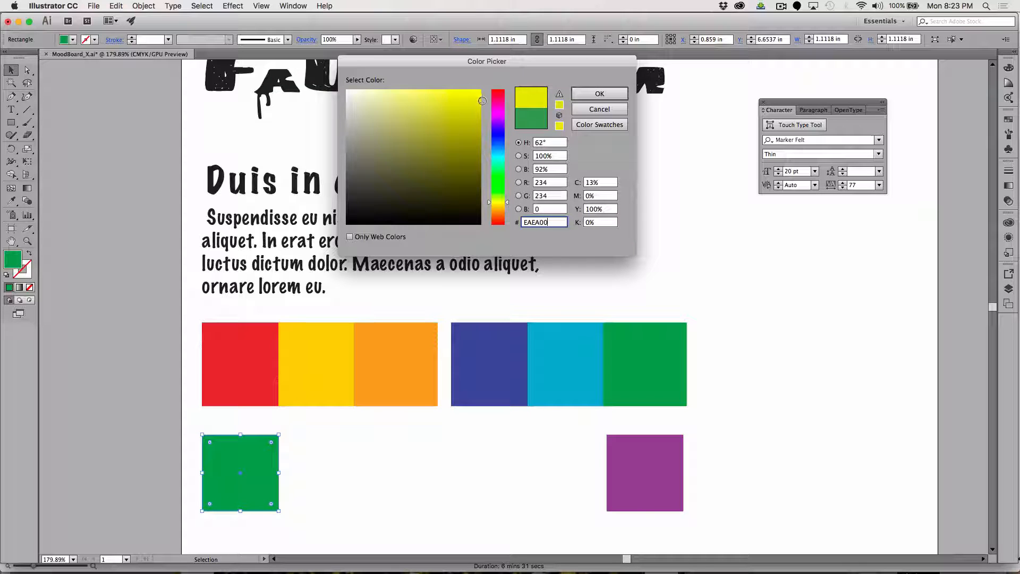
drag(504, 200, 508, 198)
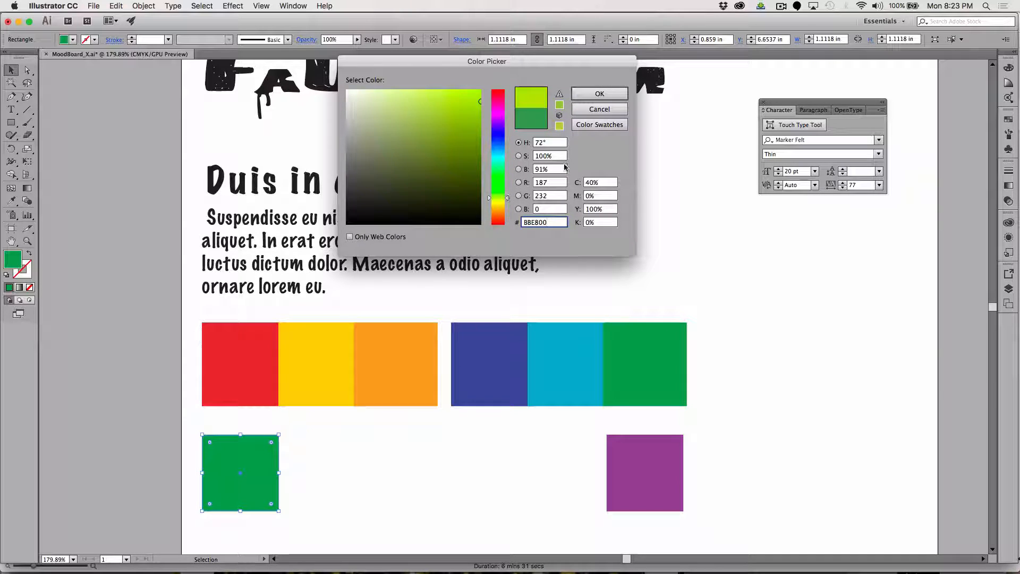
click(604, 94)
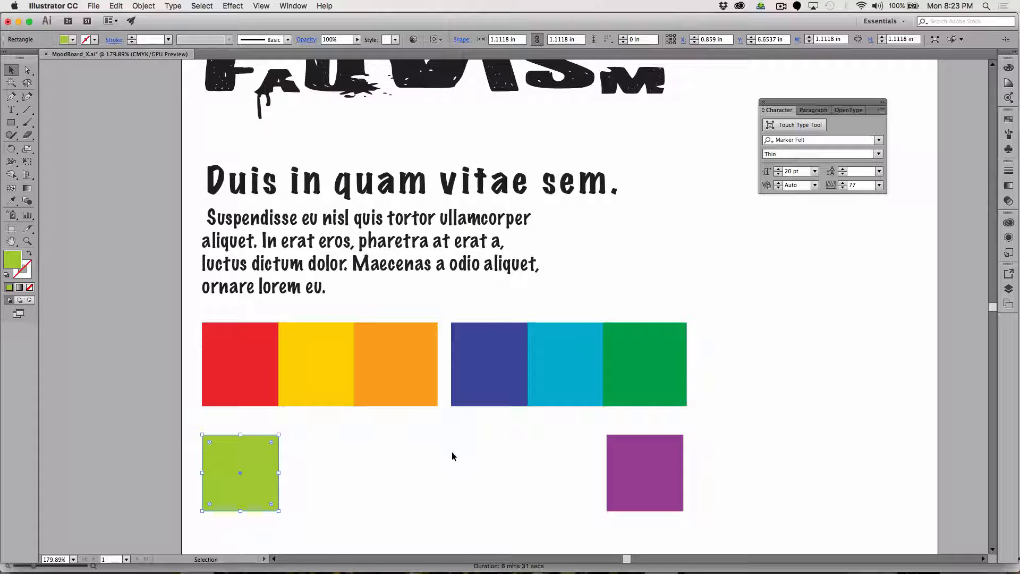
click(452, 453)
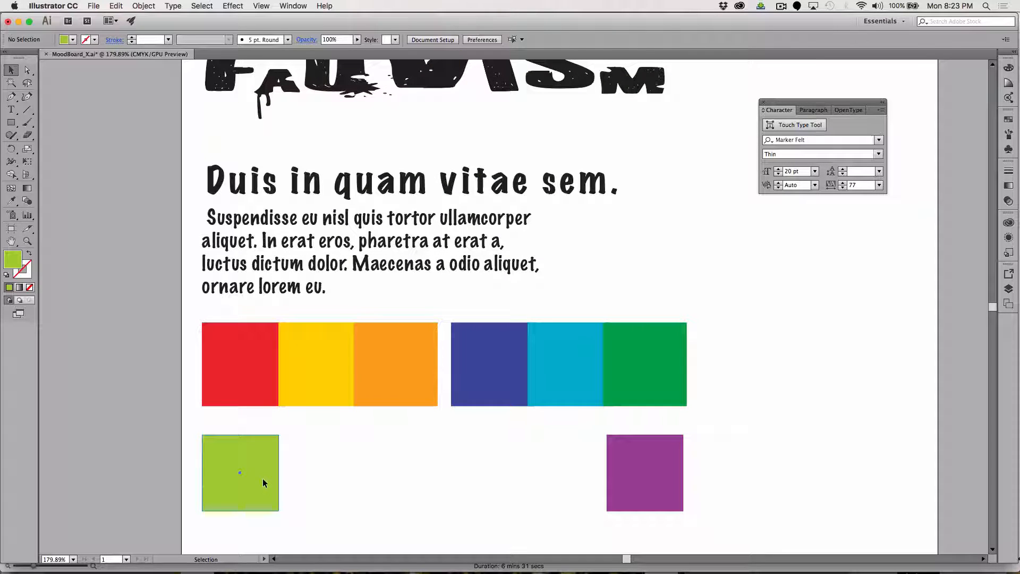
Swap the yellow and orange squares so the warm swatch set runs red, orange, yellow.
click(640, 478)
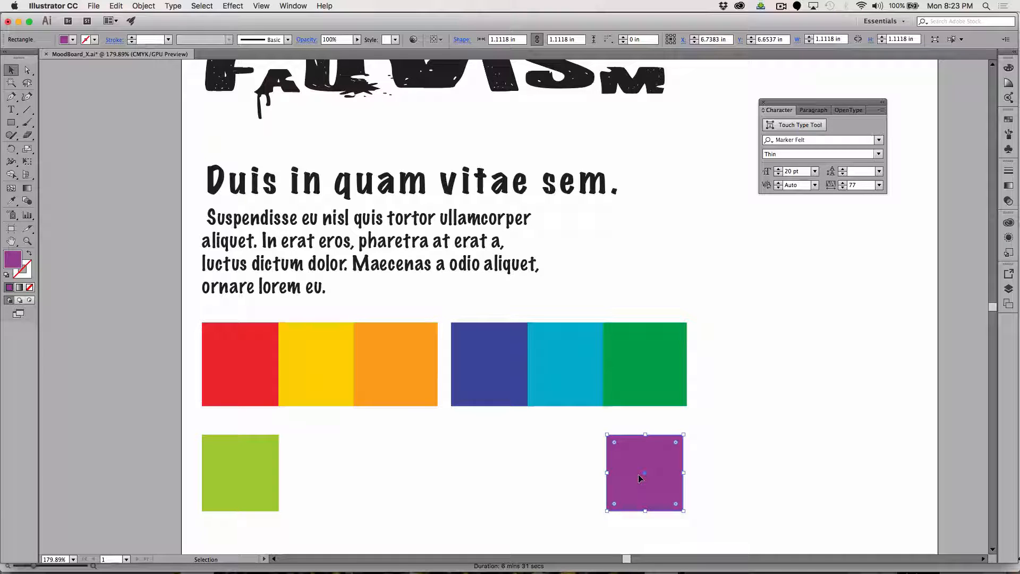
drag(338, 401, 349, 340)
drag(411, 309, 374, 371)
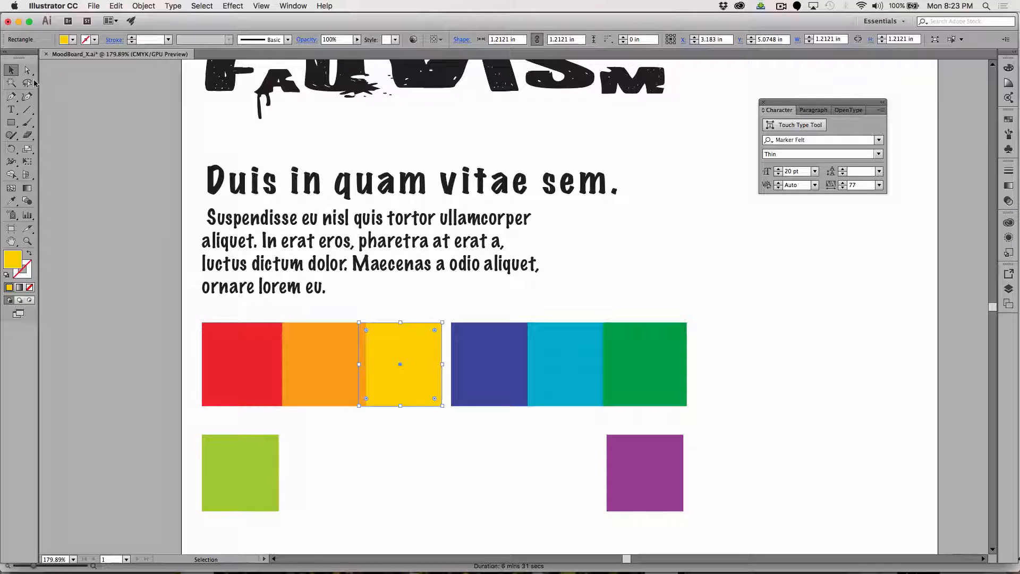
Select the lime and purple squares and set the Blend tool's spacing to Specified Steps with 3 steps.
click(238, 485)
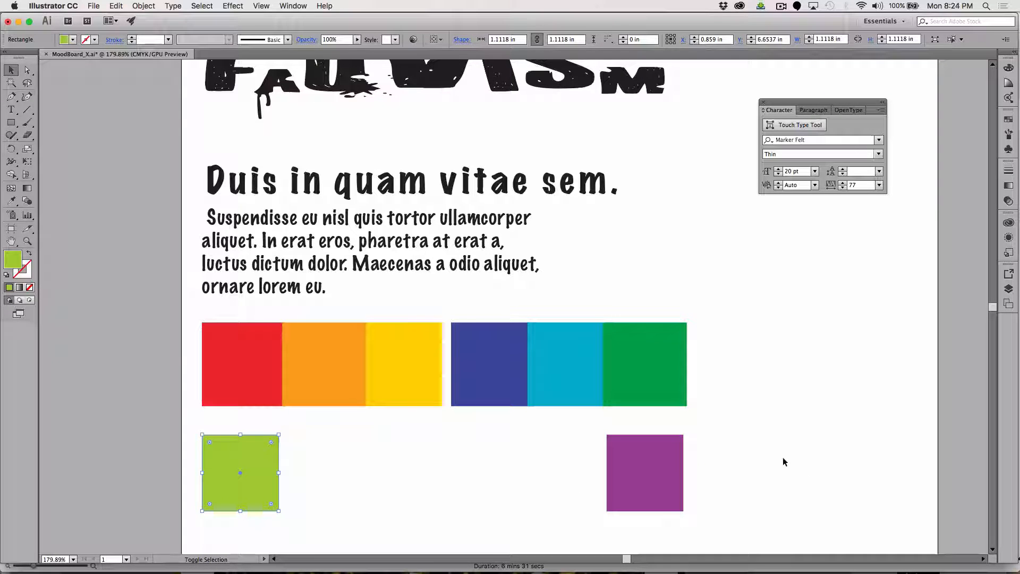
shift+click(659, 473)
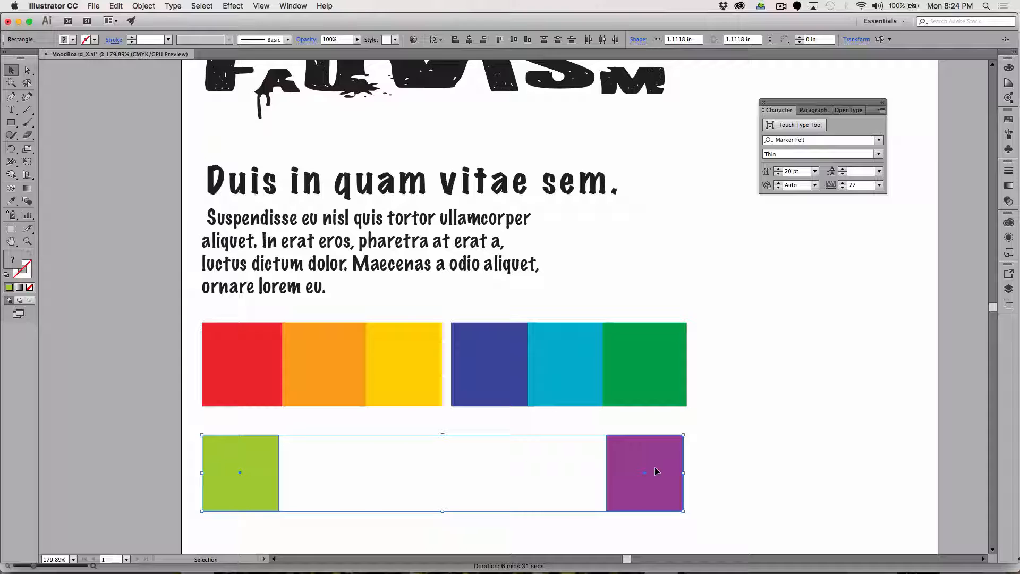
click(26, 201)
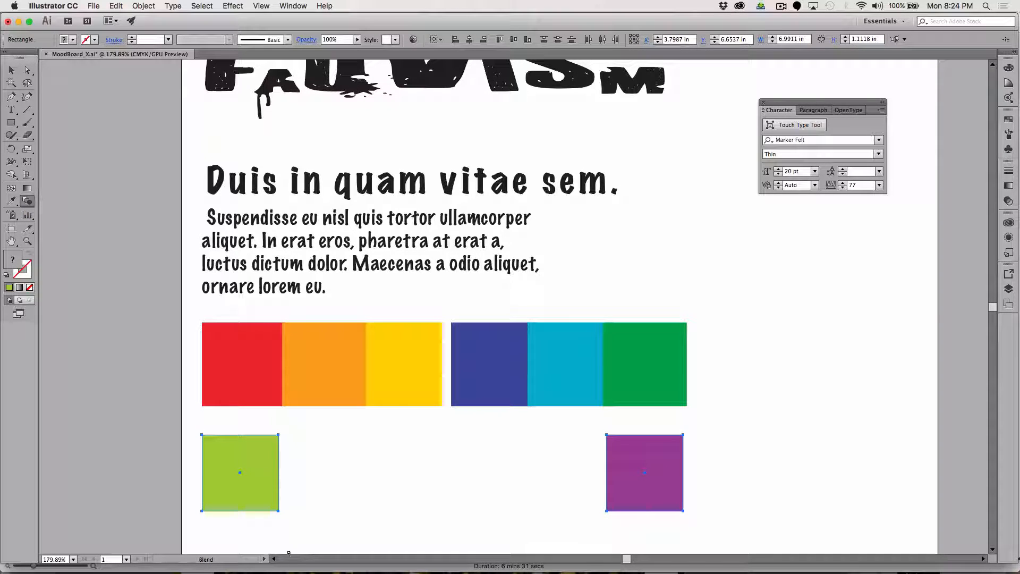
alt+click(277, 512)
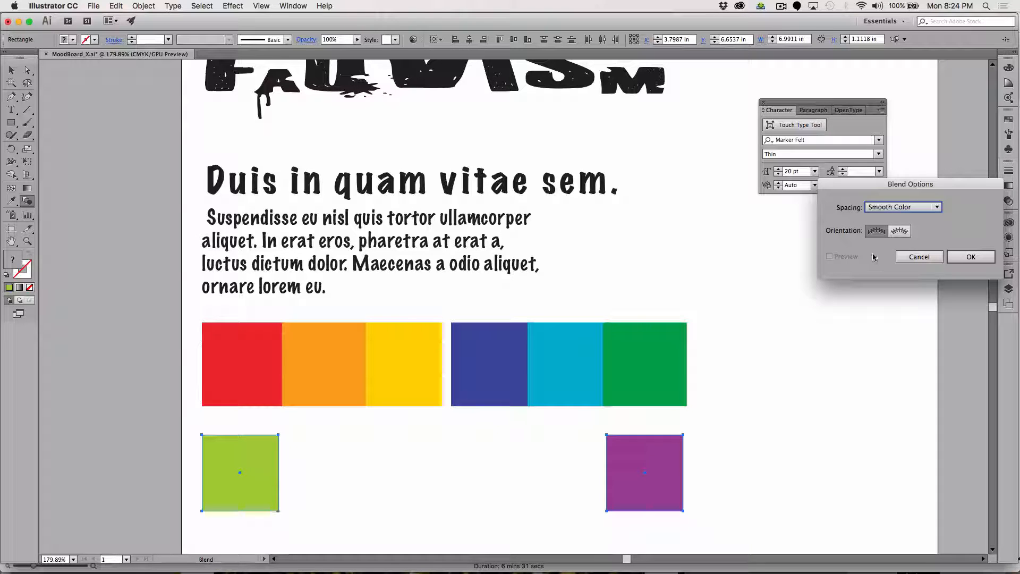
drag(851, 187, 367, 188)
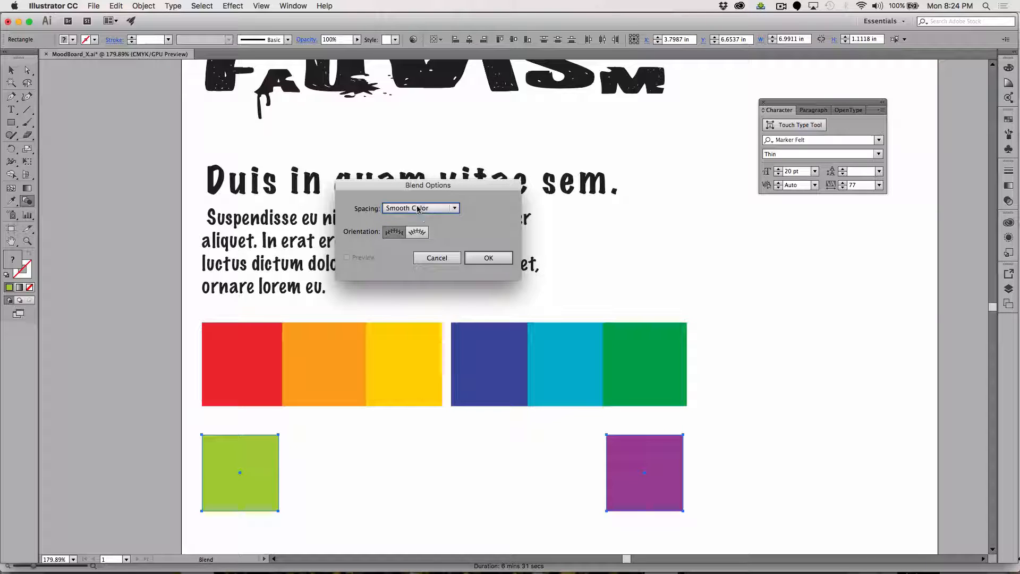
click(417, 208)
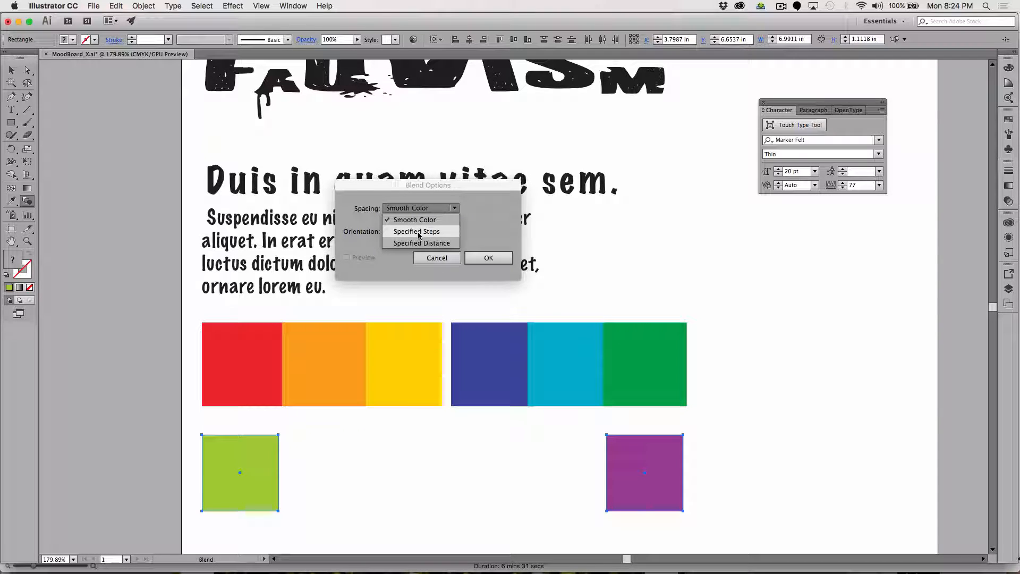
click(419, 232)
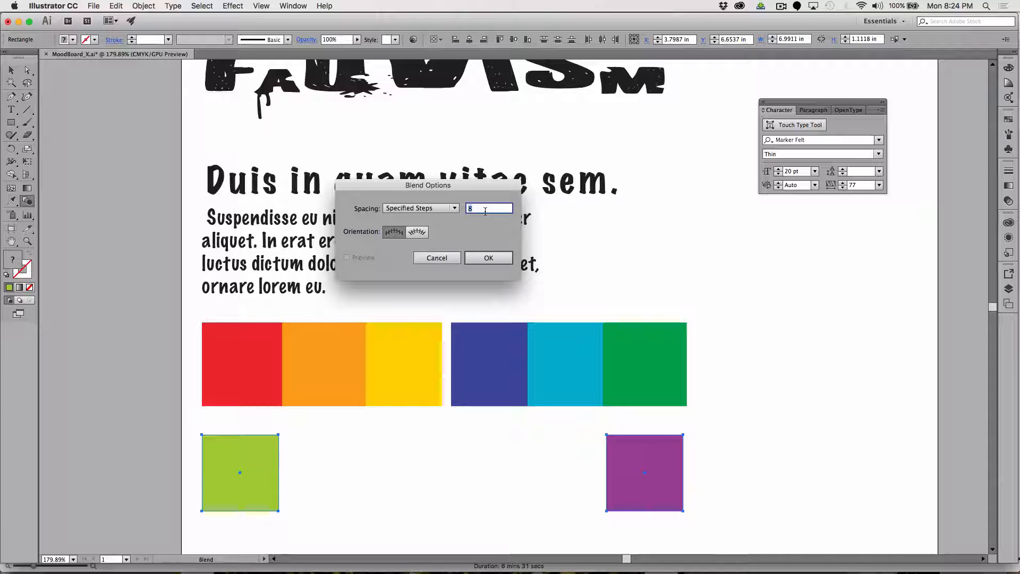
text(3)
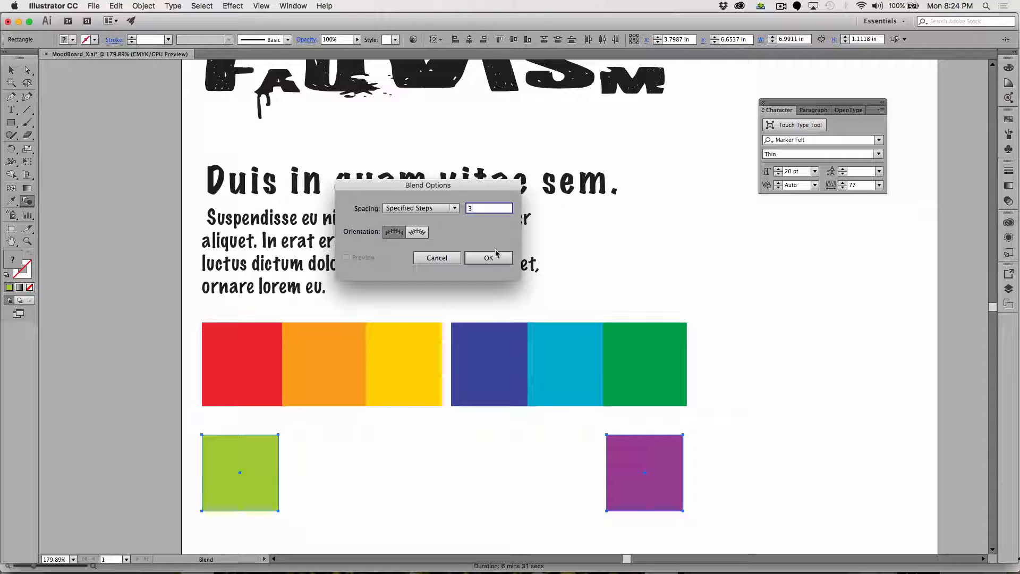
click(481, 257)
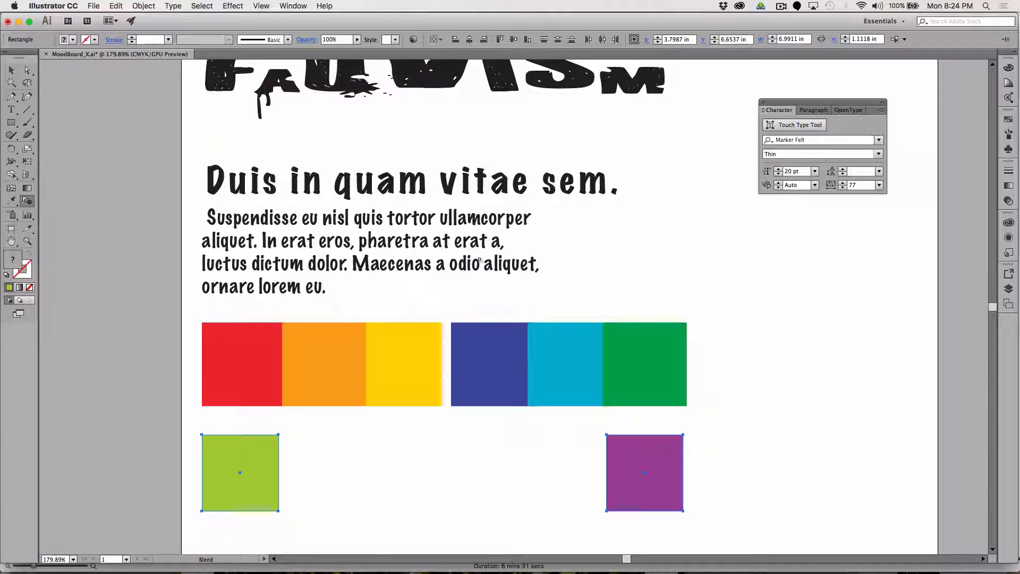
Try blending the lime square into the purple square from its outer lower corner and undo the blend.
click(683, 512)
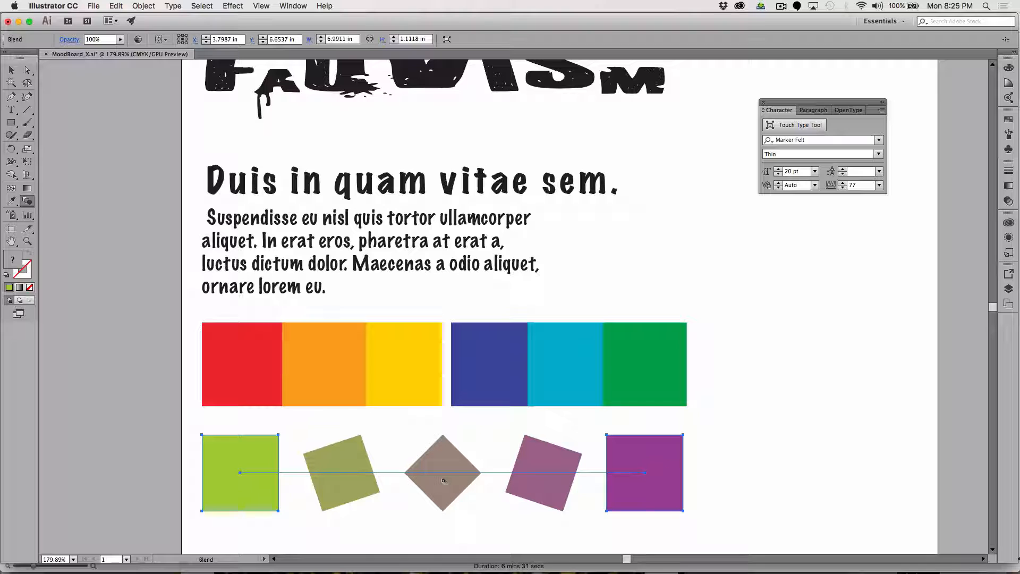
key(super+z)
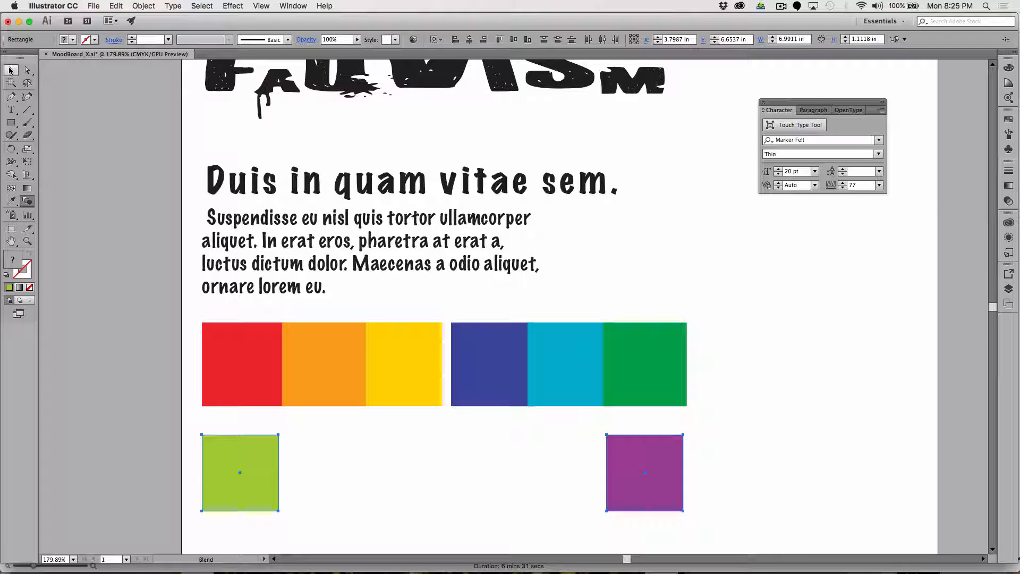
Set the Blend tool's Specified Steps spacing to 4 for the selected lime and purple squares.
click(27, 202)
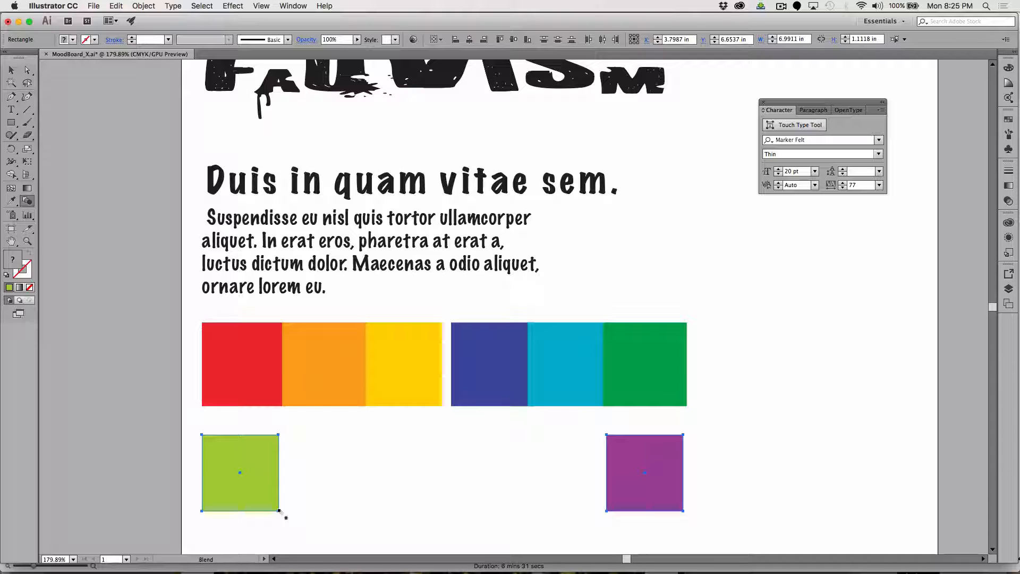
key(Return)
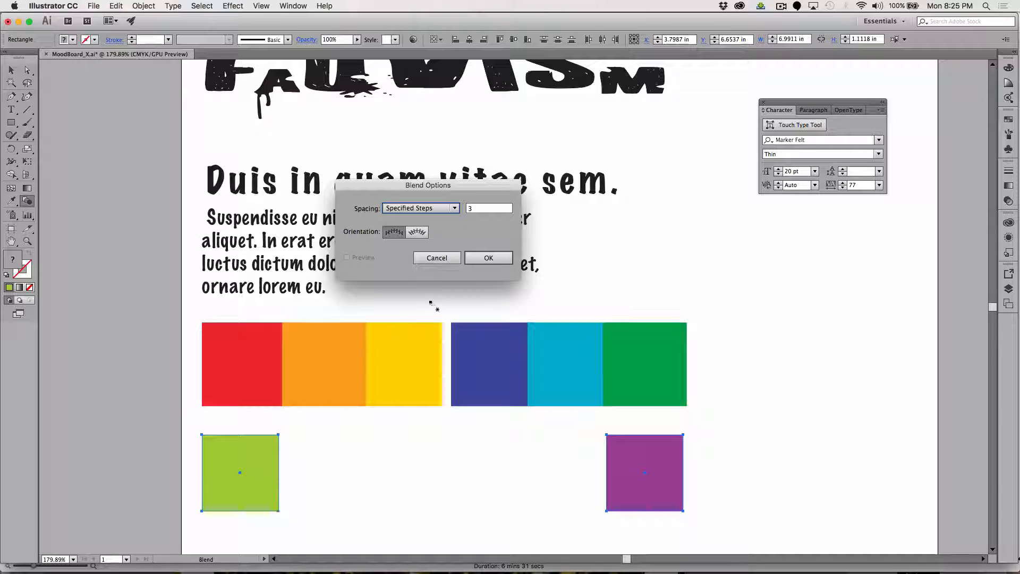
click(481, 209)
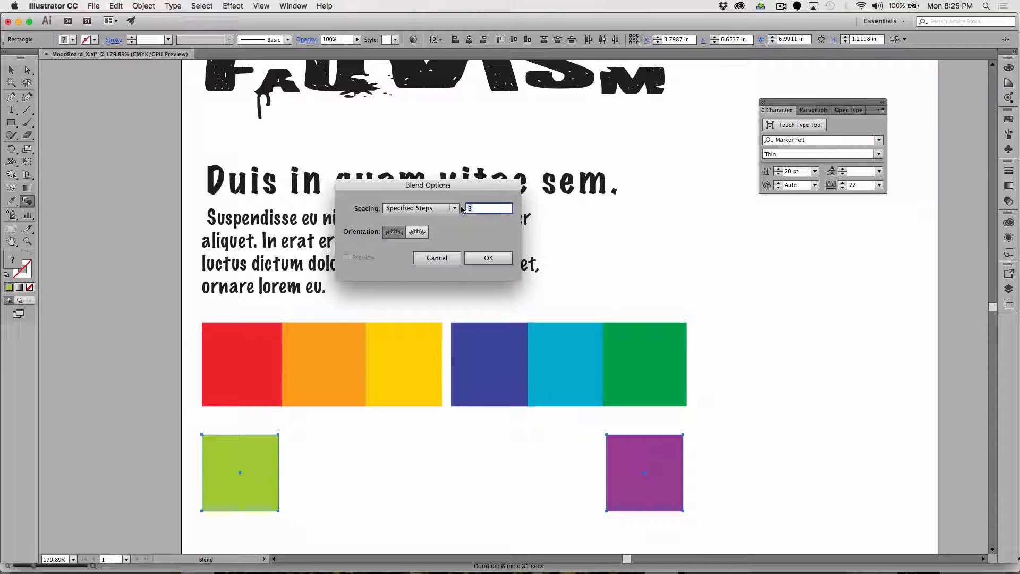
text(4)
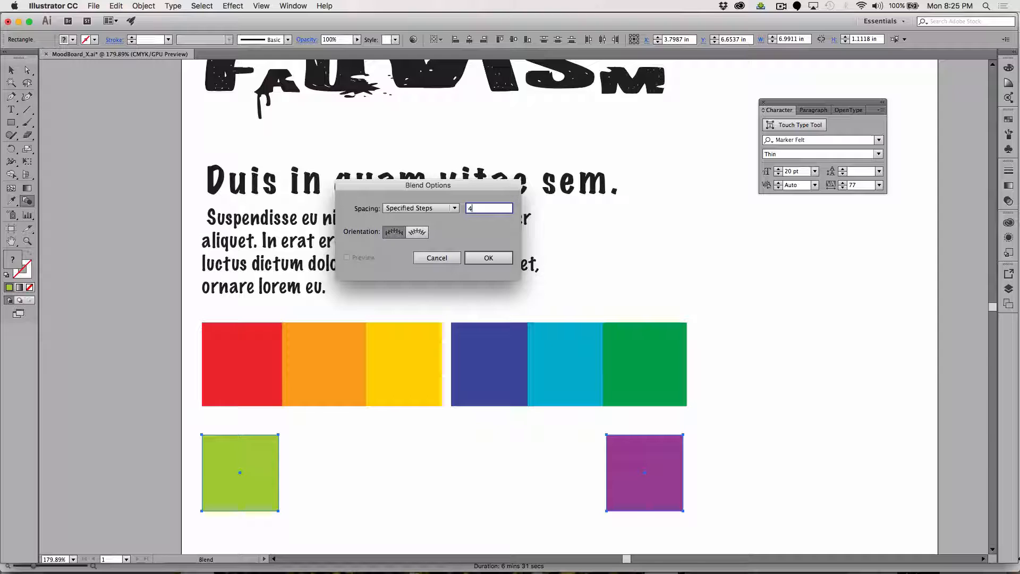
click(489, 259)
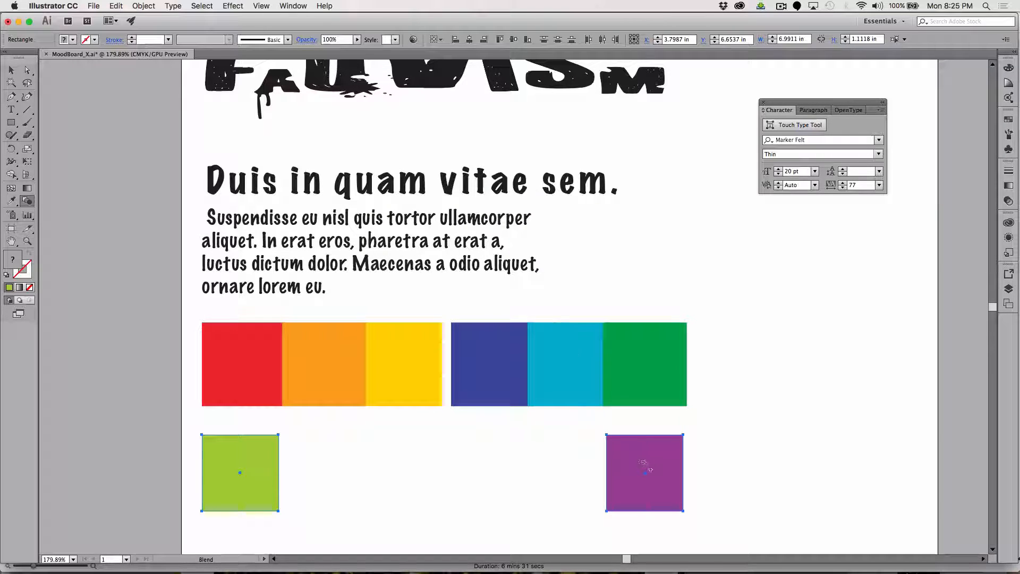
Blend the lime square into the purple square, using the purple square's outer lower corner, and deselect the blend.
click(684, 511)
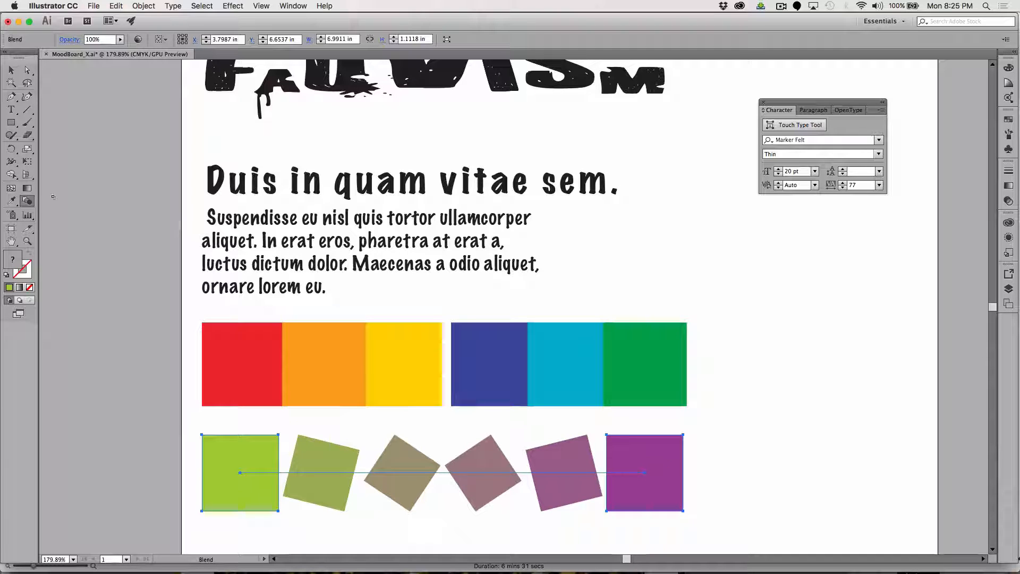
click(11, 69)
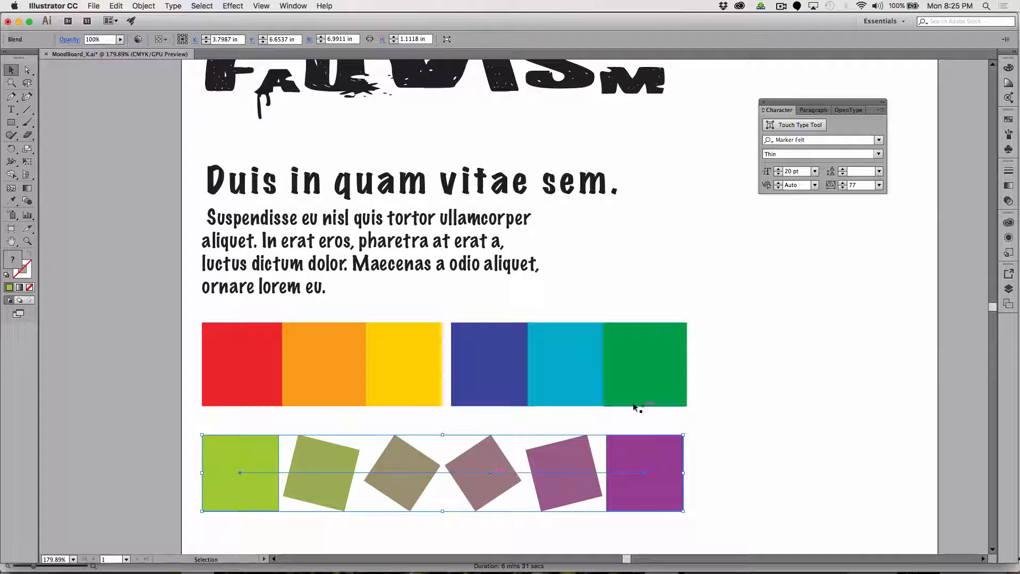
click(755, 397)
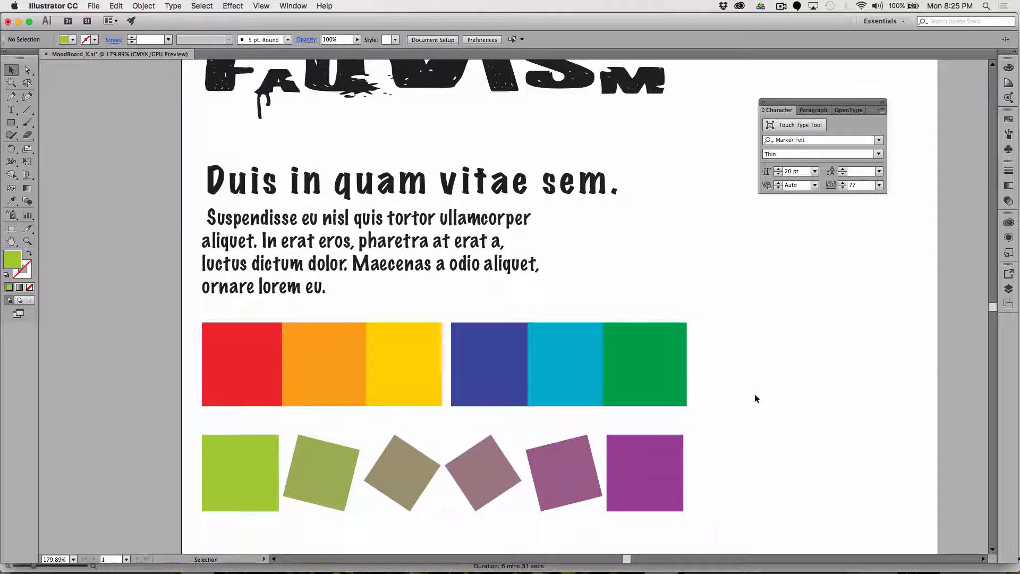
Select the blended row and show the Swatches panel as an enlarged floating panel over the body text.
click(671, 486)
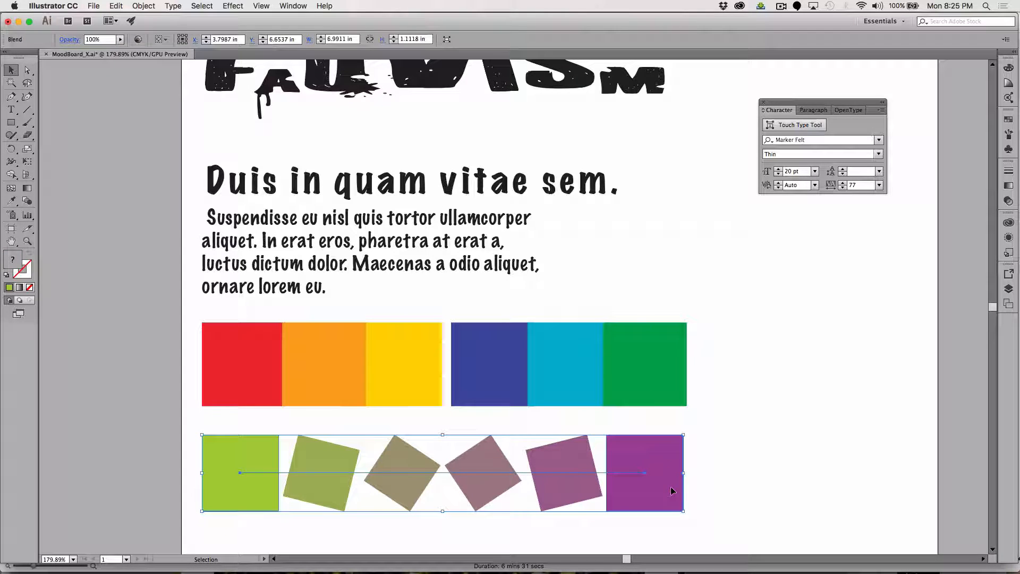
click(295, 6)
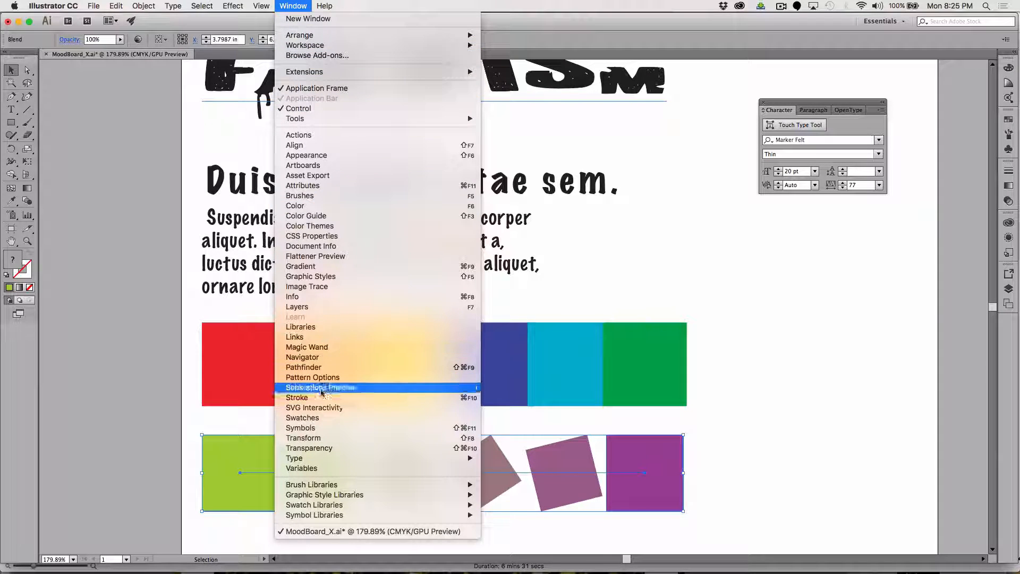
click(321, 419)
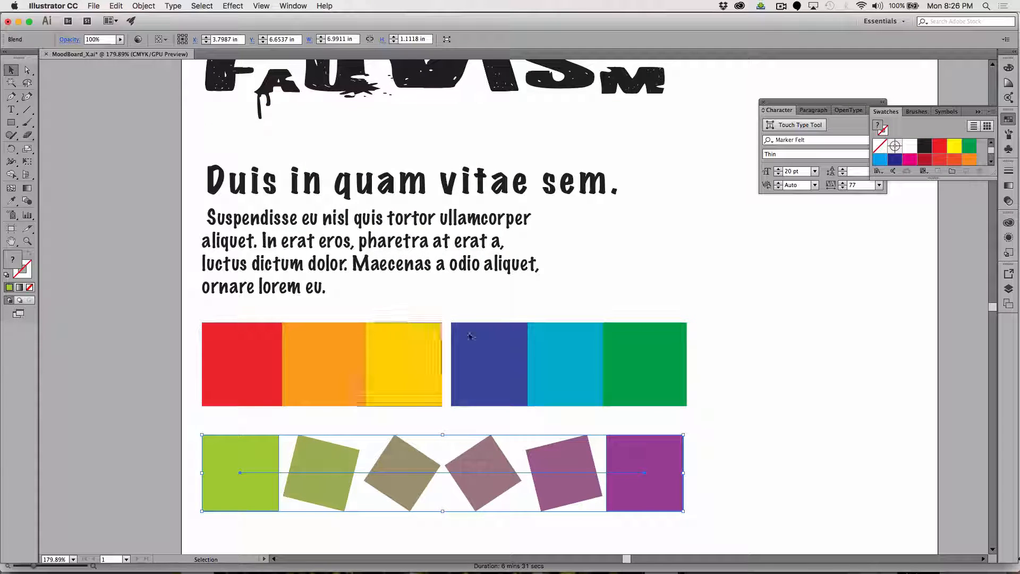
drag(885, 113, 628, 107)
drag(737, 171, 786, 318)
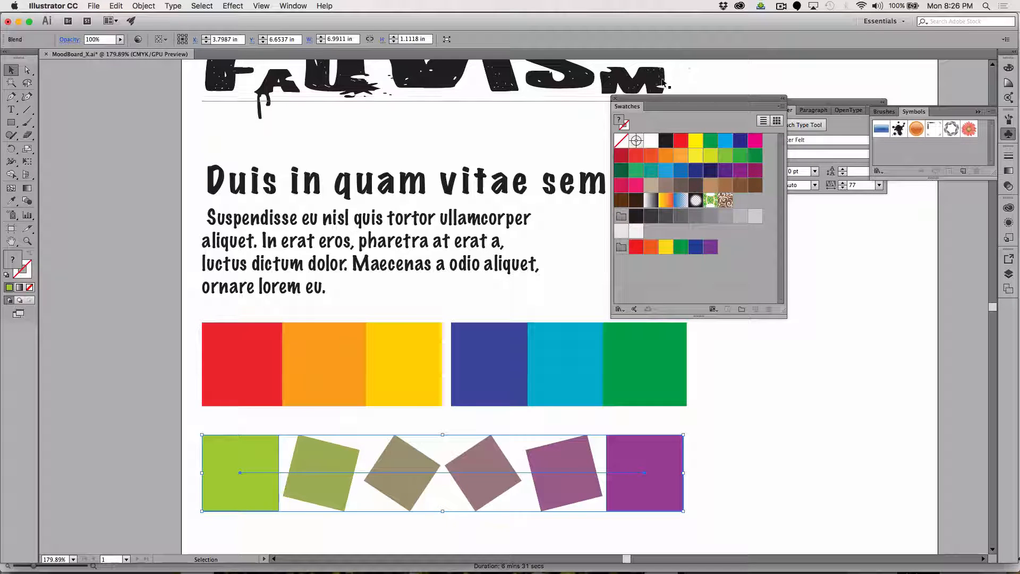
drag(656, 100, 547, 68)
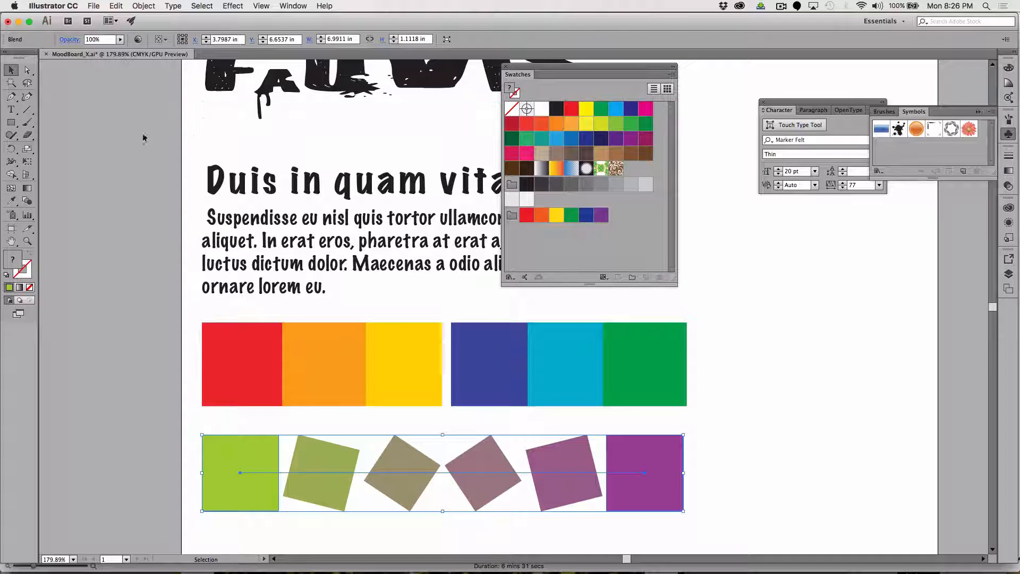
Try sampling the lime square's color with the Eyedropper while the blend is selected and undo the recoloring.
click(10, 202)
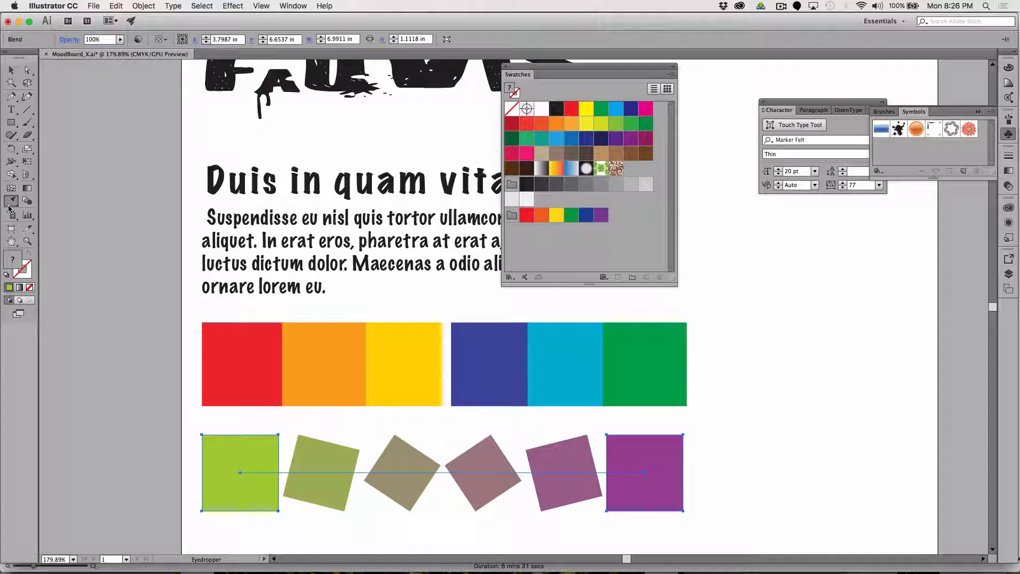
click(227, 442)
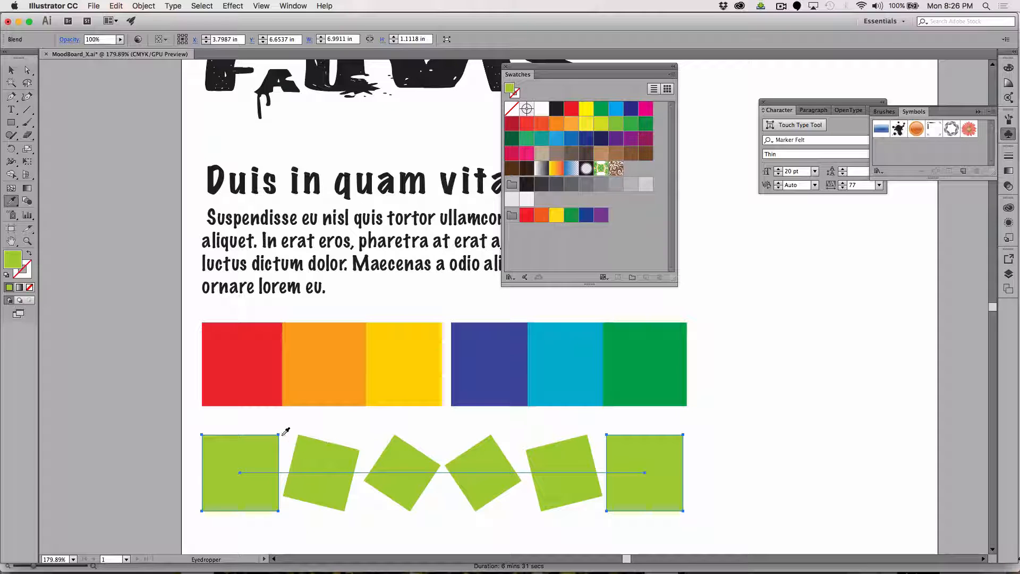
key(super+z)
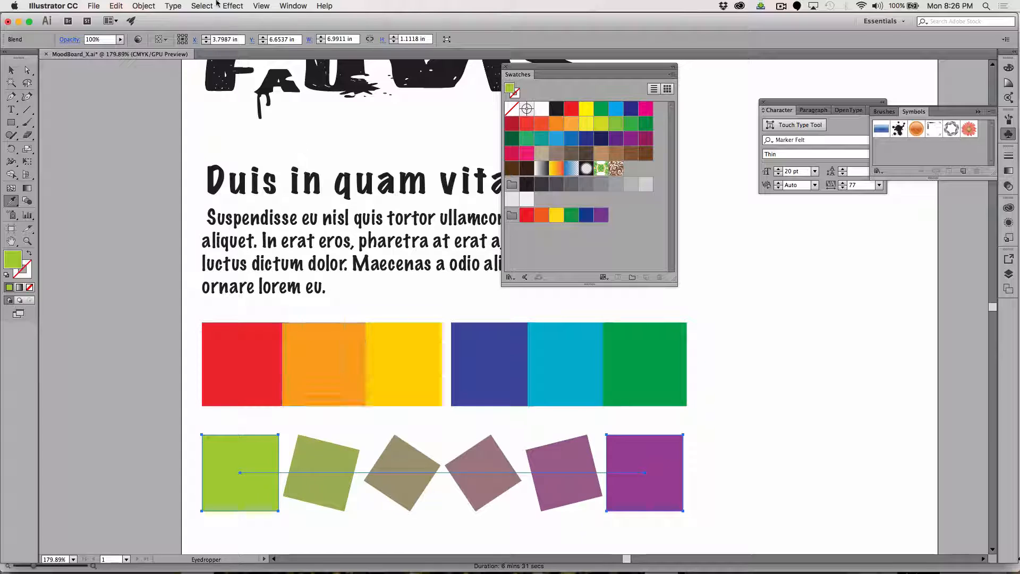
click(147, 5)
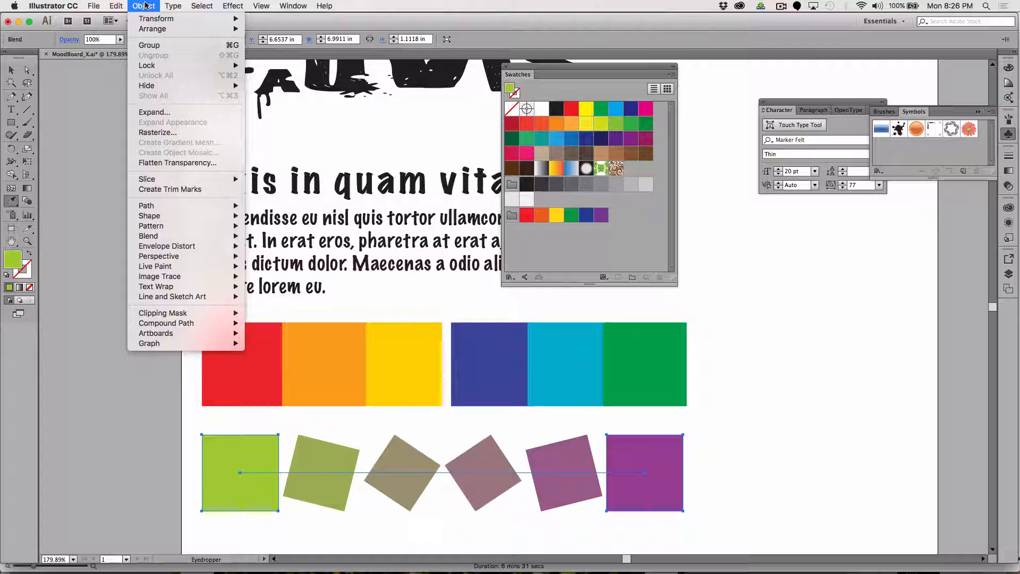
click(145, 6)
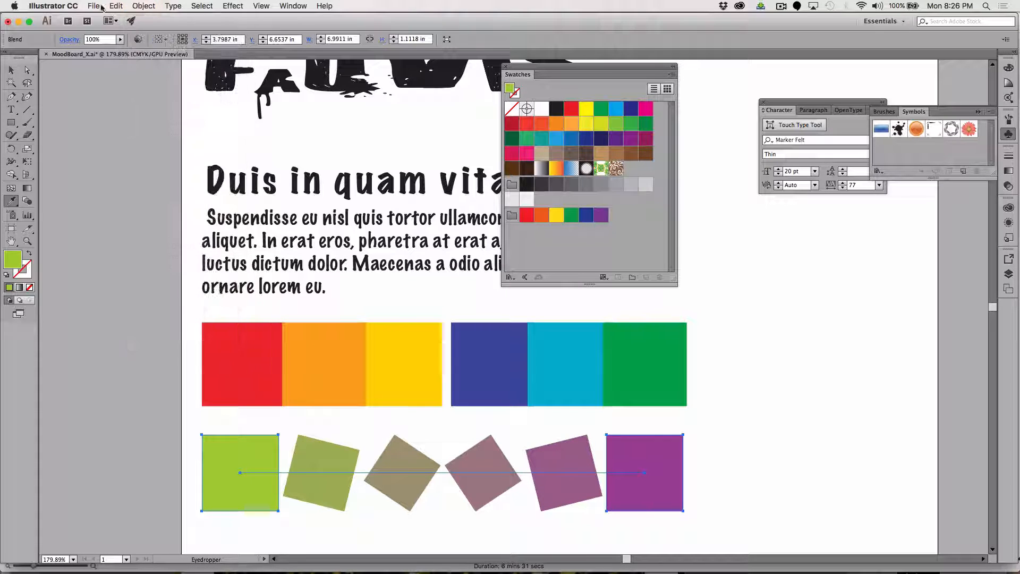
Select only the purple end square of the blend and change its fill to a darker purple.
click(29, 70)
click(749, 474)
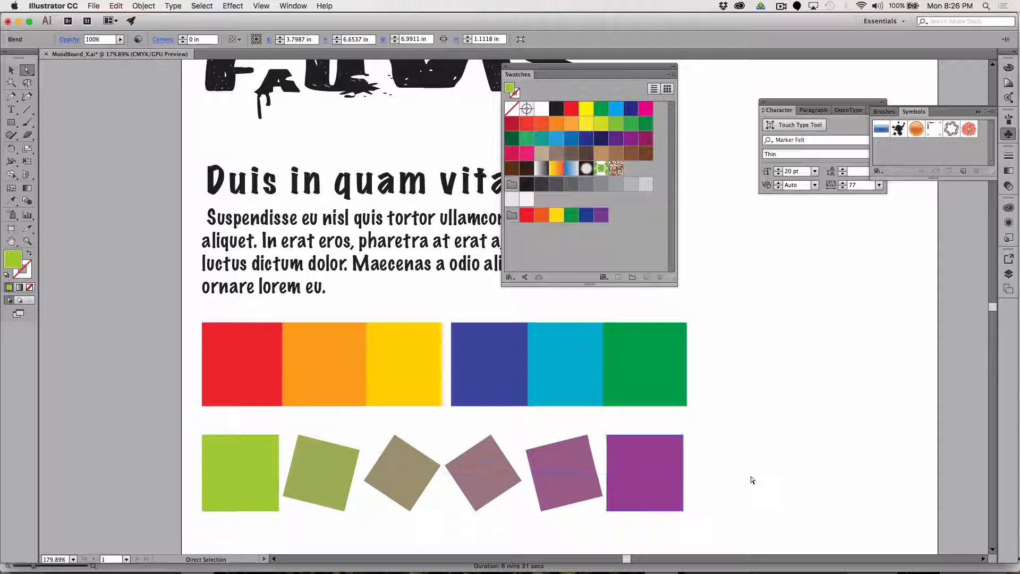
click(655, 464)
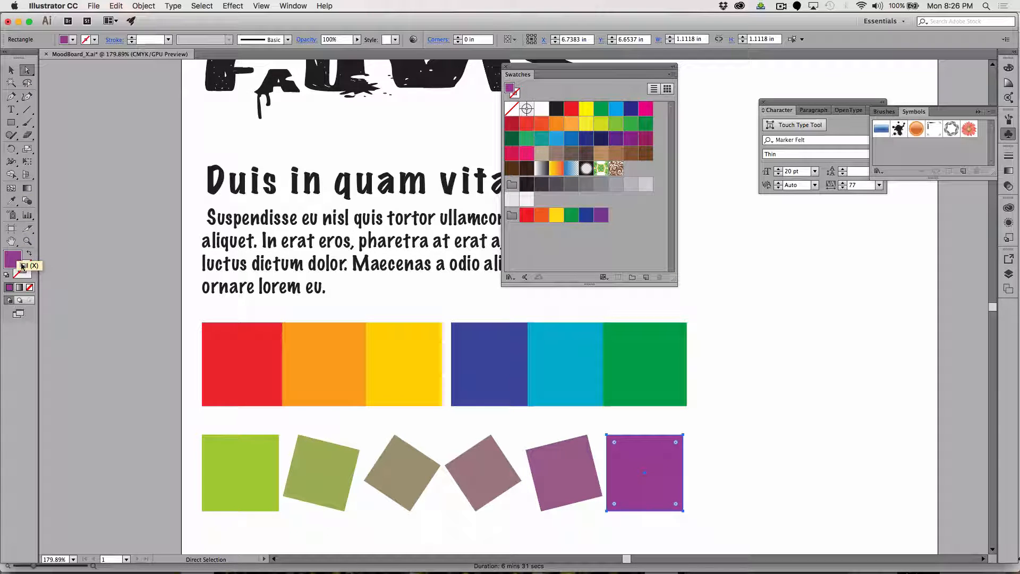
double_click(13, 259)
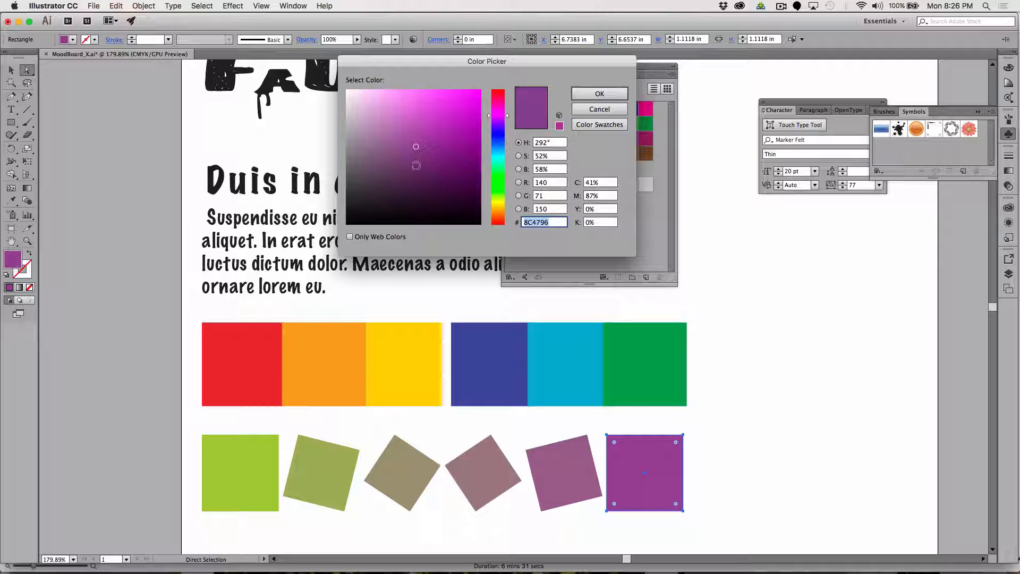
click(447, 162)
click(594, 94)
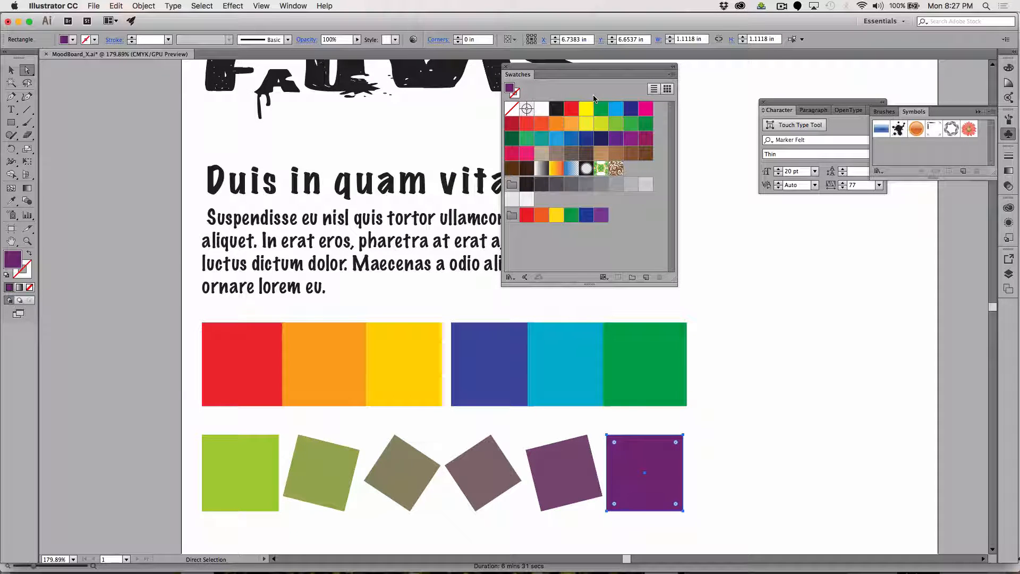
Try changing the blend's lime end square to yellow CCCC4A and undo the color change.
click(222, 449)
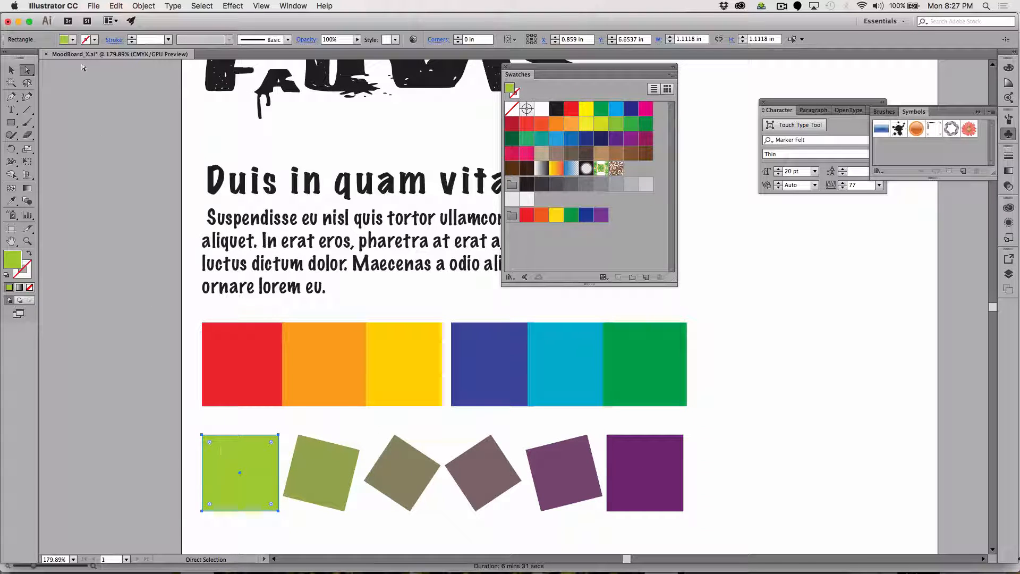
double_click(13, 259)
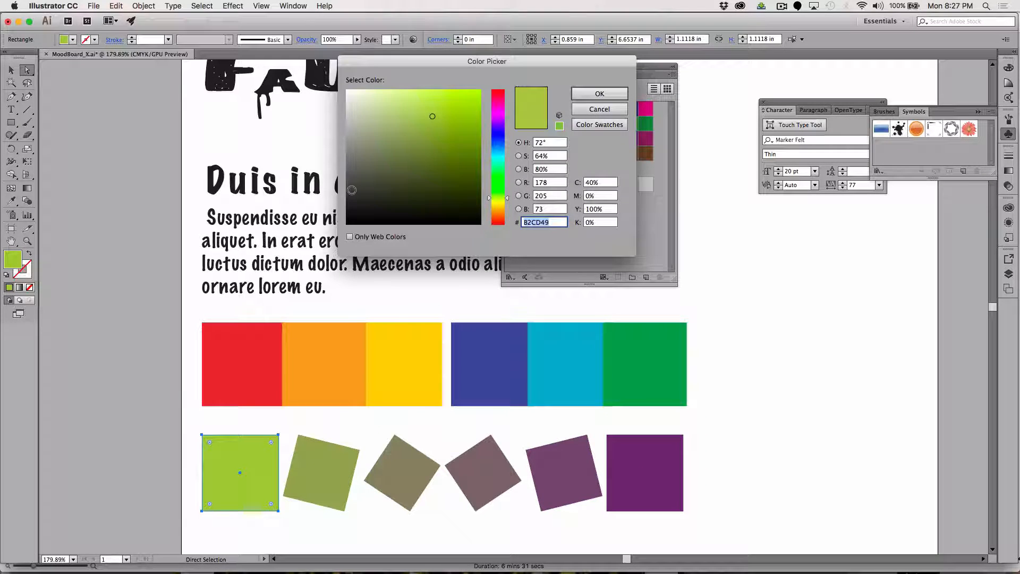
click(494, 202)
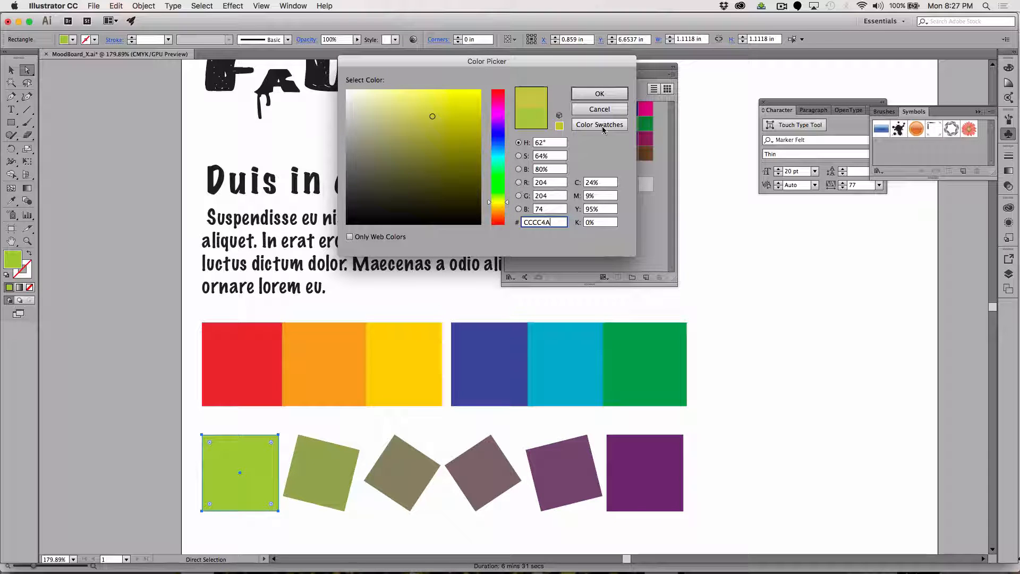
click(599, 98)
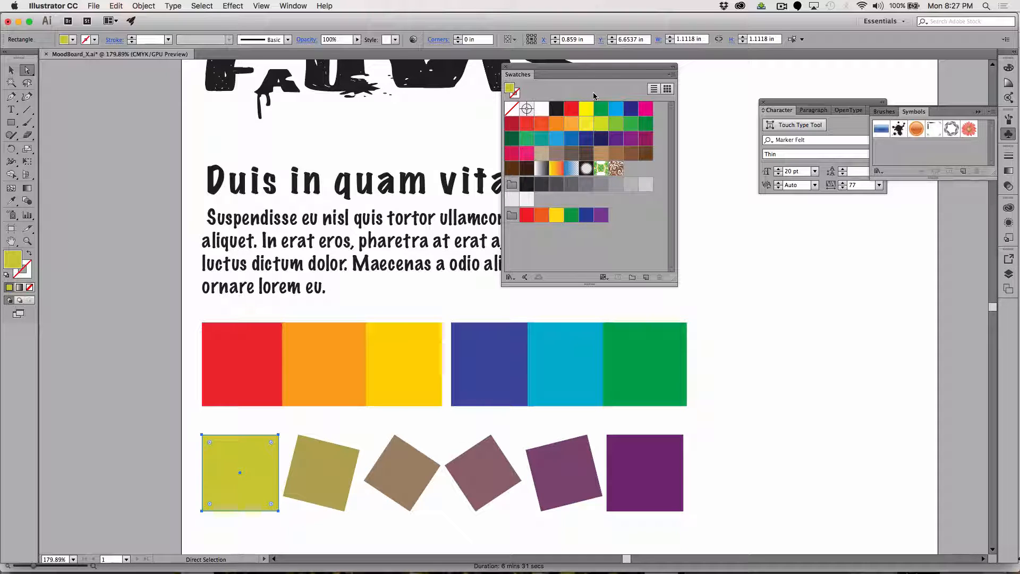
key(super+z)
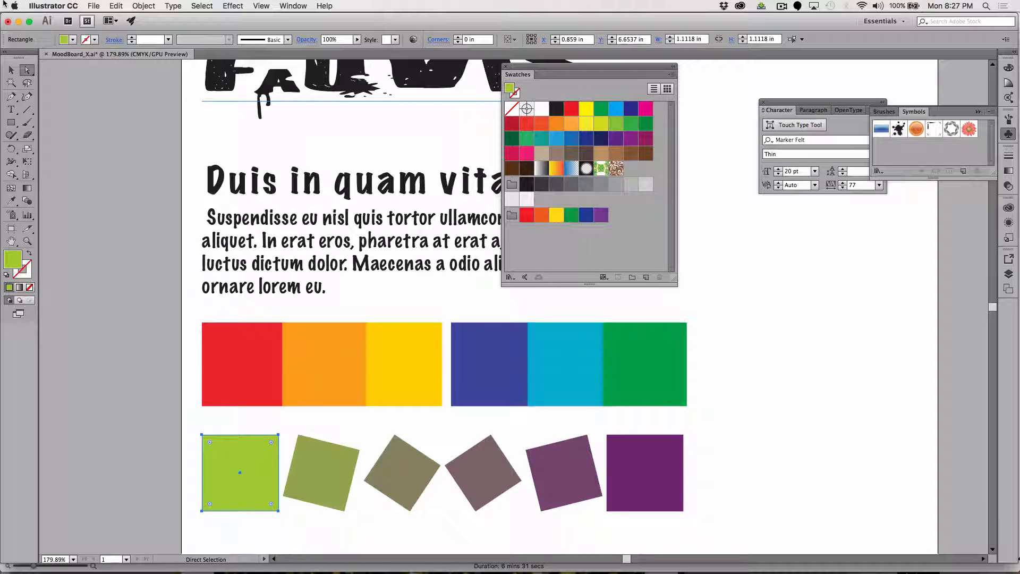
Move only the blend's purple end square about 2 in closer to the lime square.
click(11, 70)
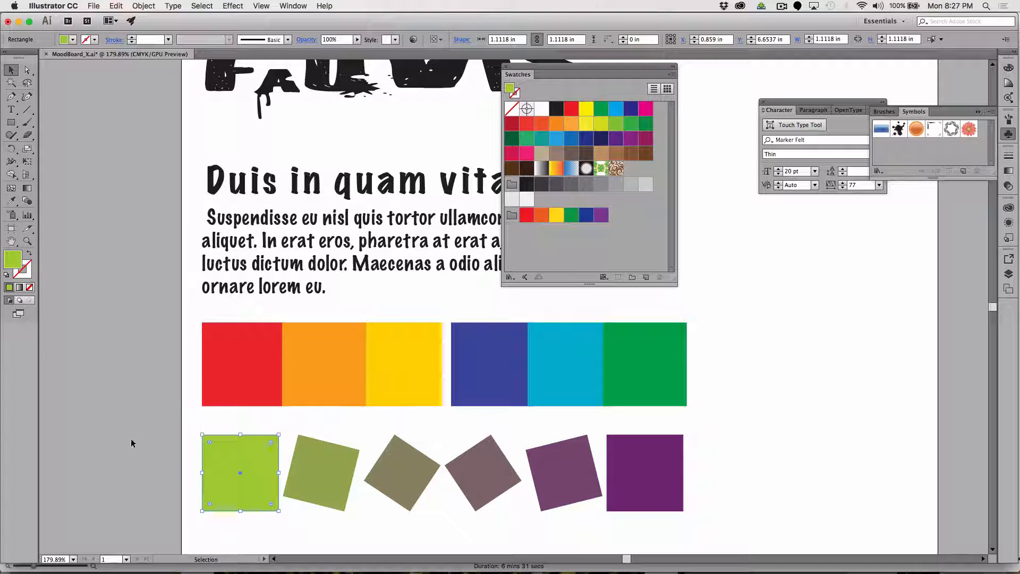
click(250, 463)
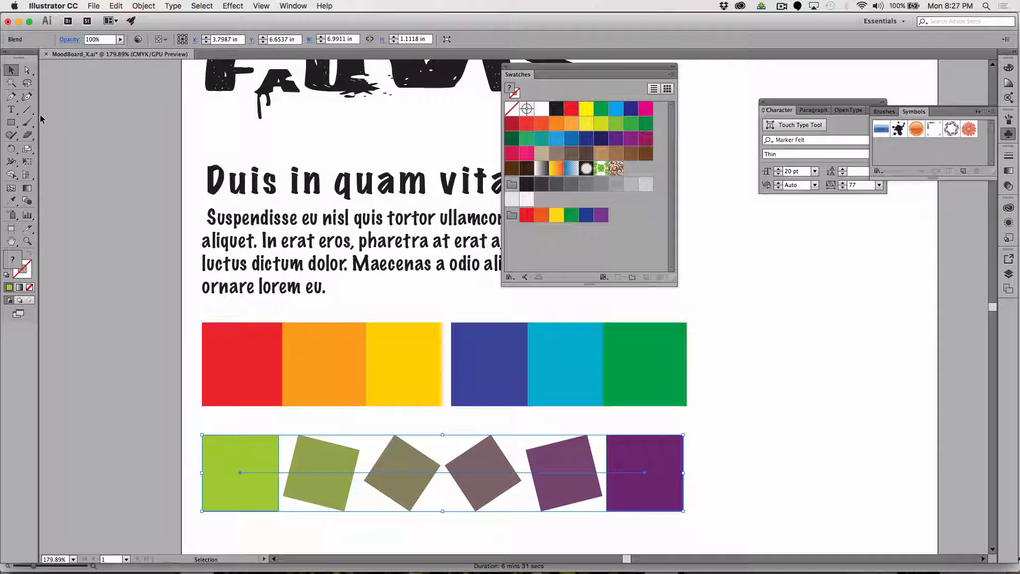
click(28, 70)
click(749, 408)
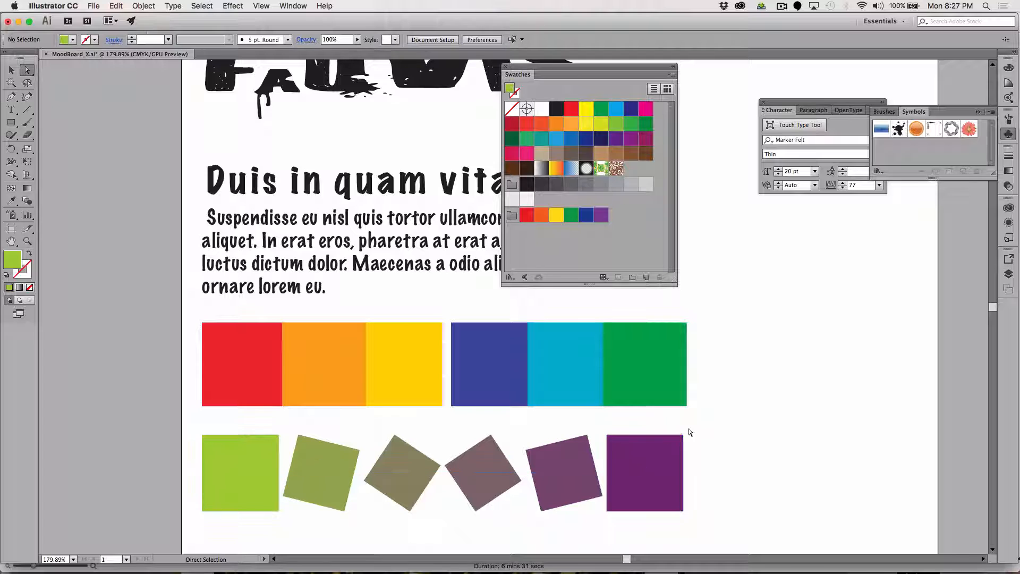
click(650, 460)
drag(651, 460, 506, 450)
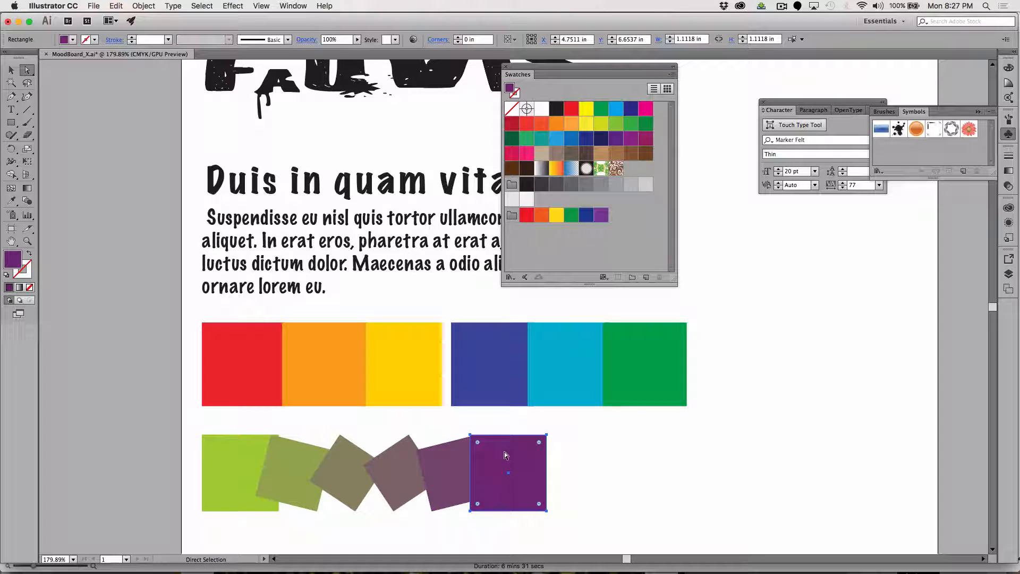
Select the whole lime-to-purple blend and expand its object and fill into separate shapes.
click(12, 69)
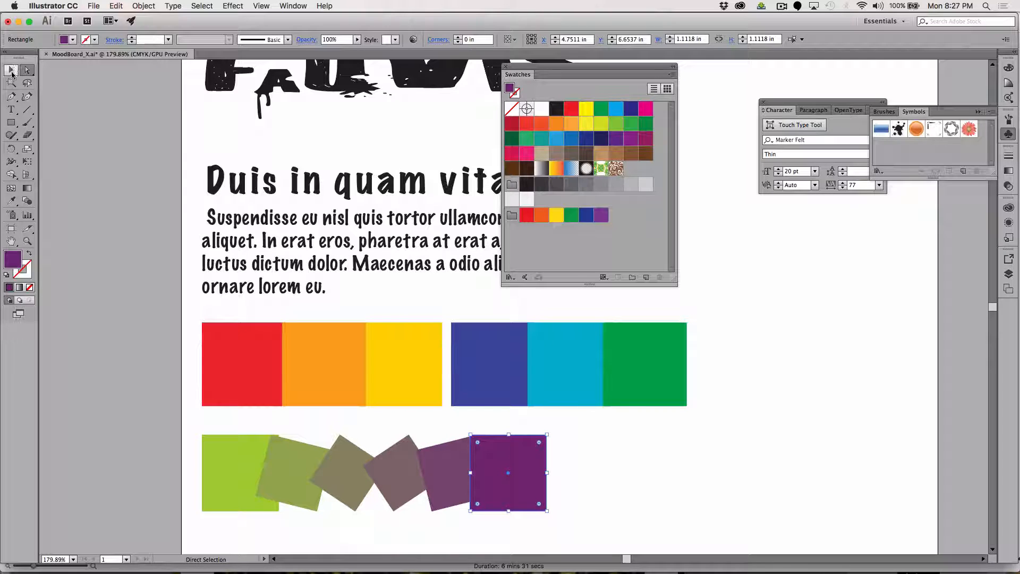
click(504, 472)
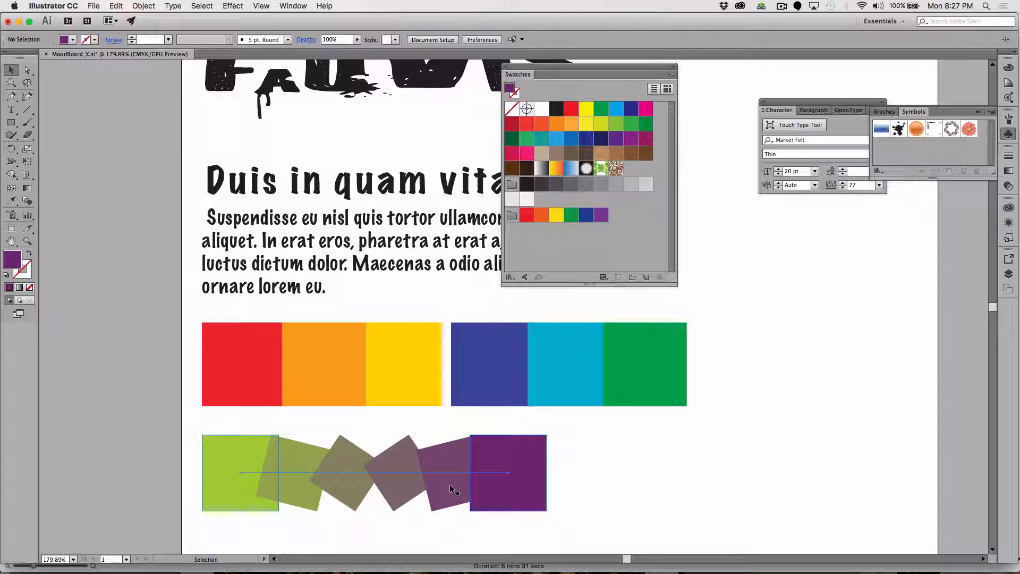
click(143, 6)
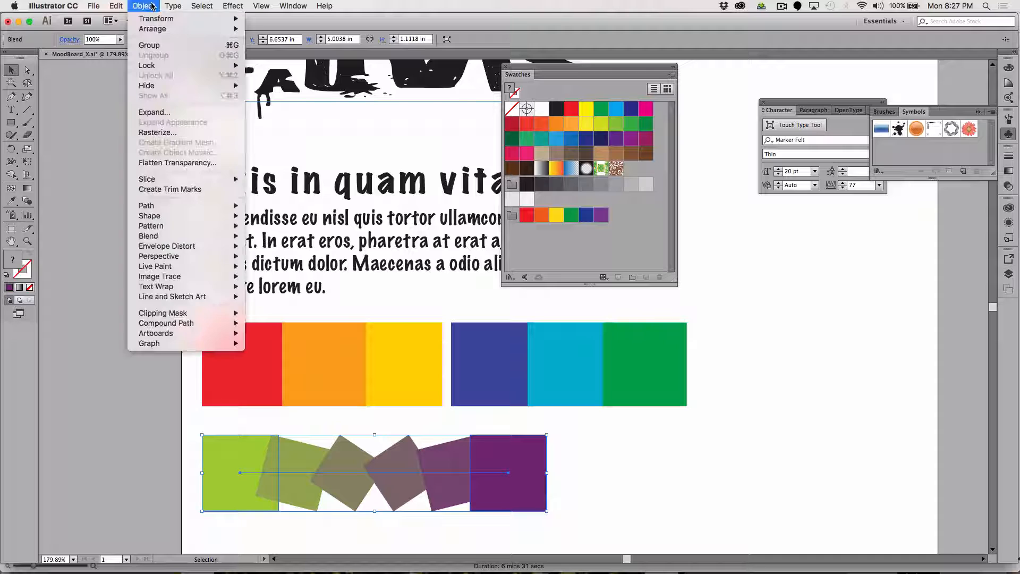
click(159, 113)
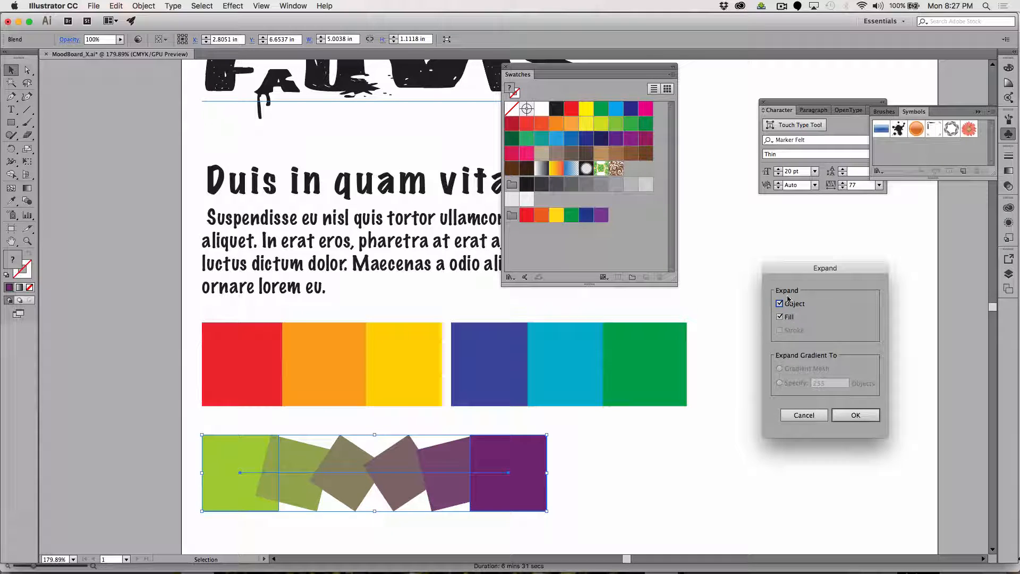
click(853, 415)
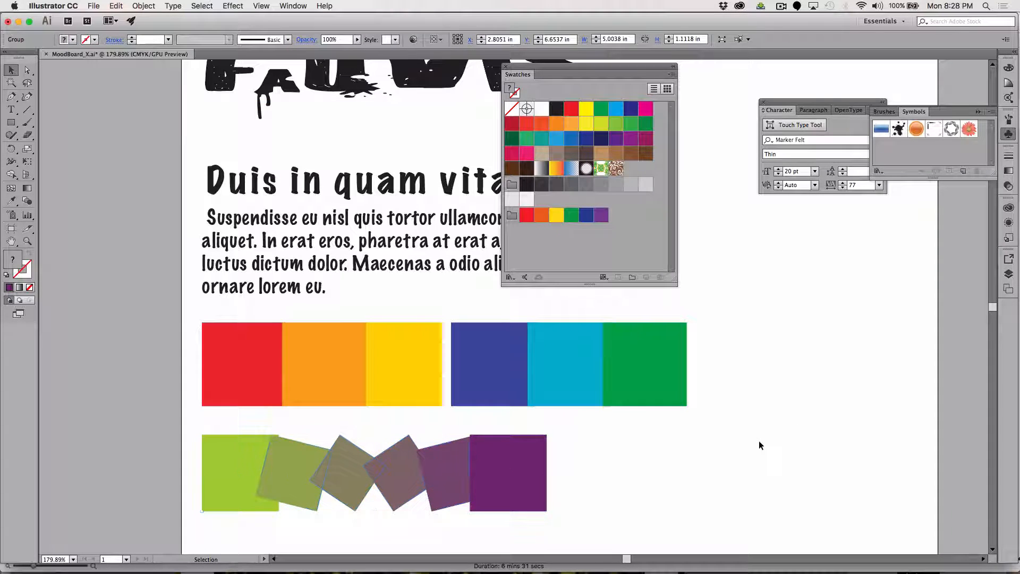
Try moving the expanded row of squares as a group, undo the move and deselect it.
drag(534, 454, 604, 445)
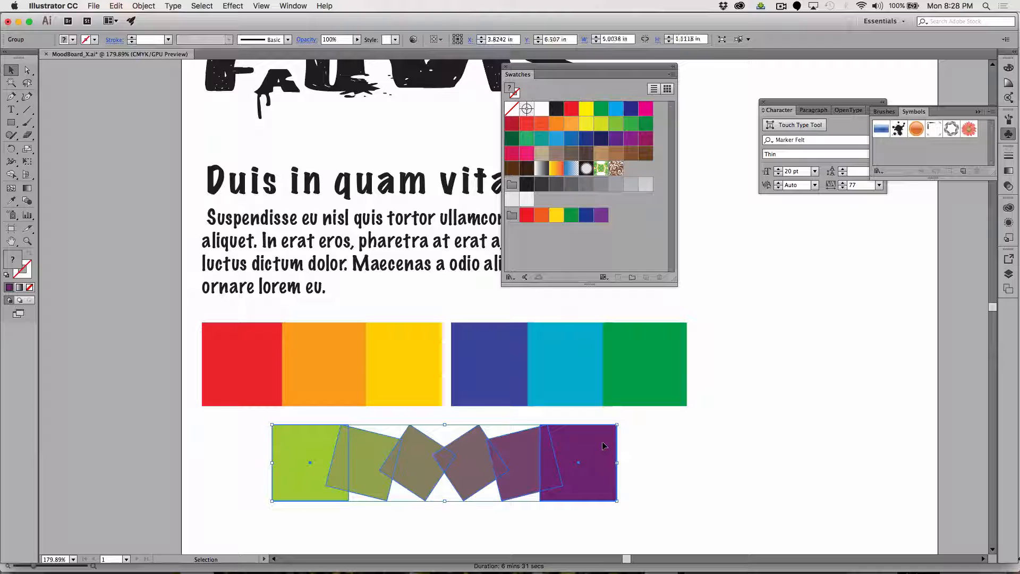
key(super+z)
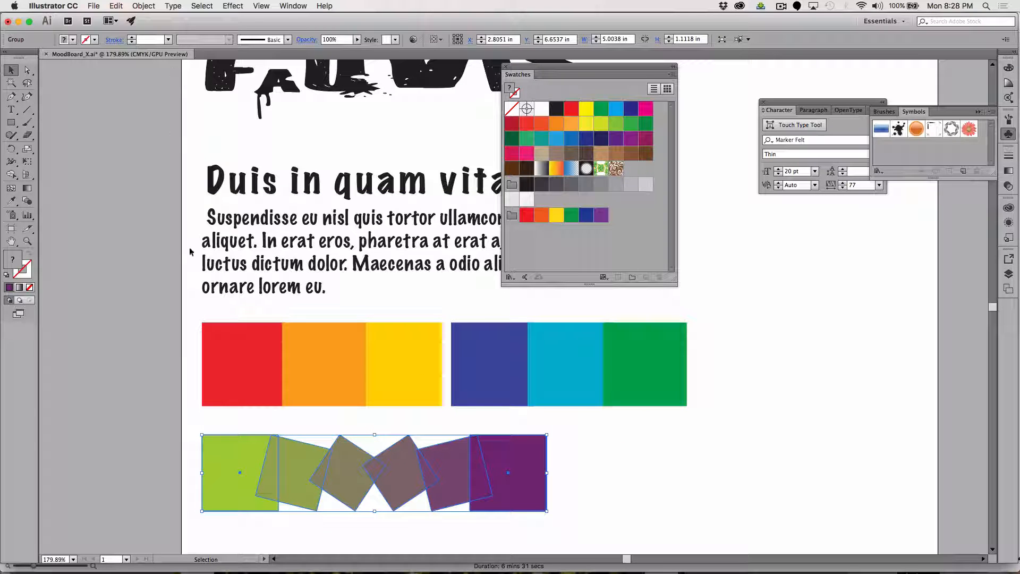
click(596, 453)
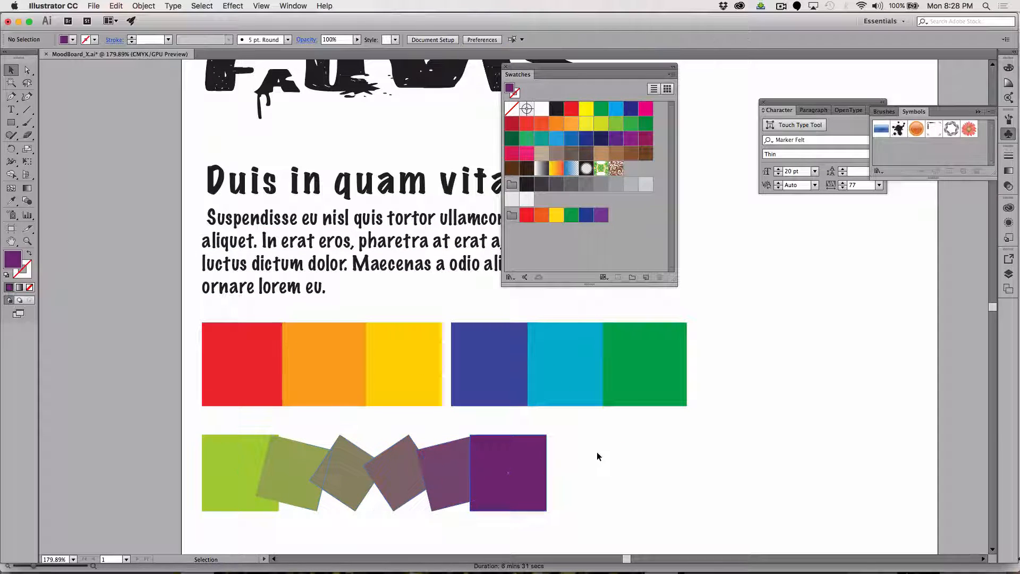
Select only the purple end square, try the blue fill C=85 M=50 Y=0 K=0 and return it to dark purple.
click(528, 467)
click(27, 70)
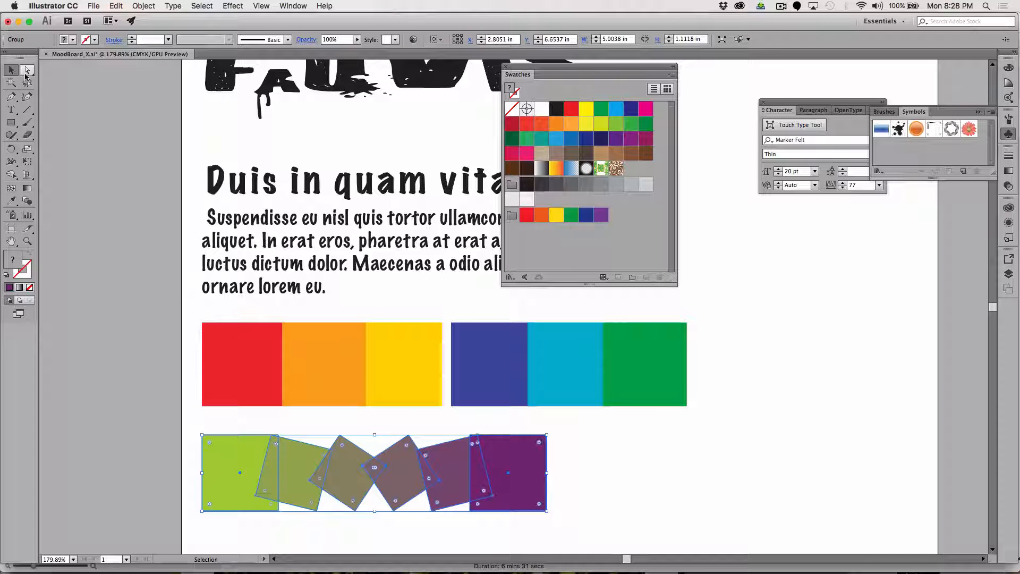
click(558, 483)
click(531, 469)
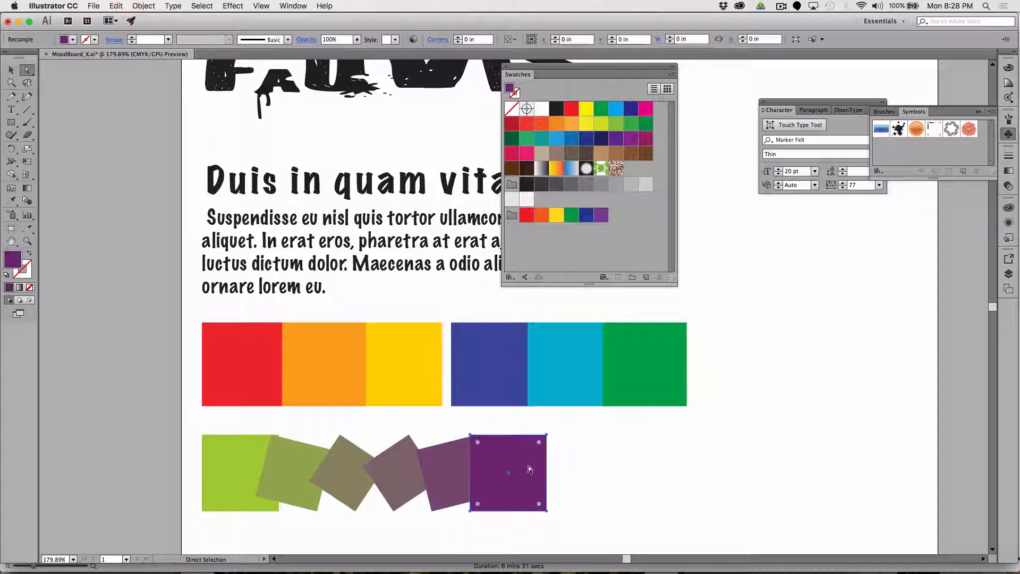
click(576, 139)
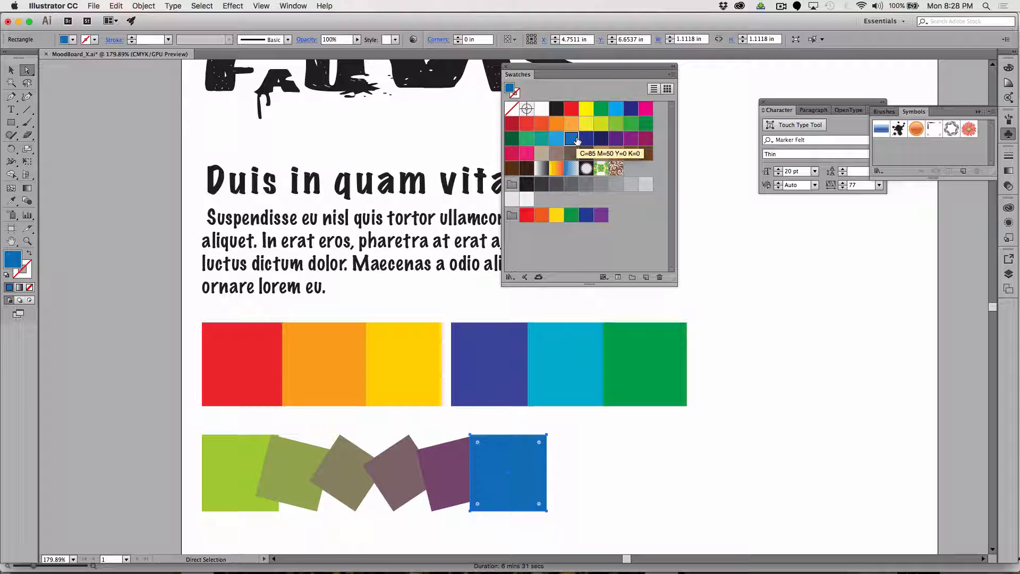
click(616, 139)
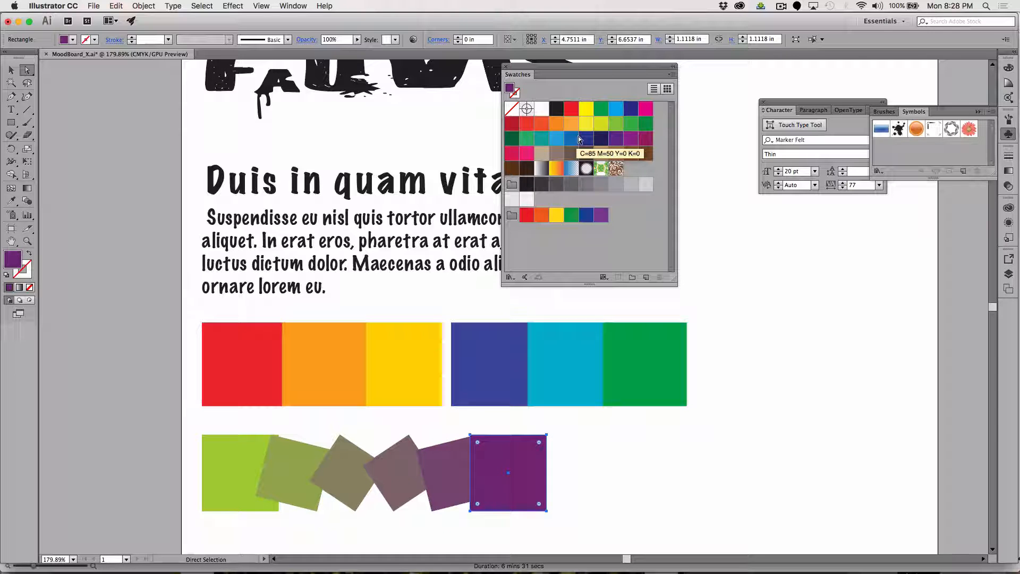
Save the dark purple end square's fill as a new swatch after the grays group.
click(11, 70)
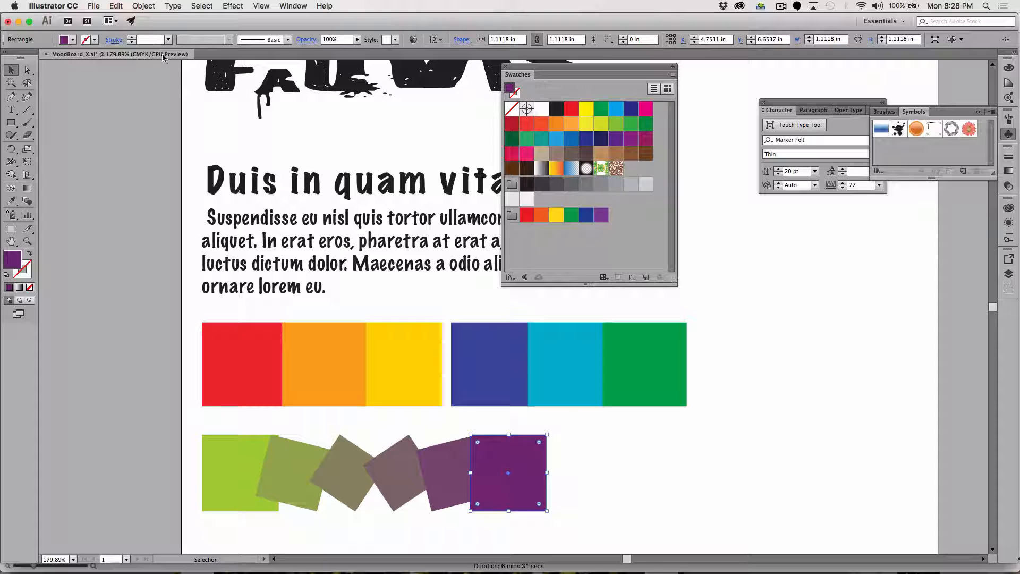
click(12, 200)
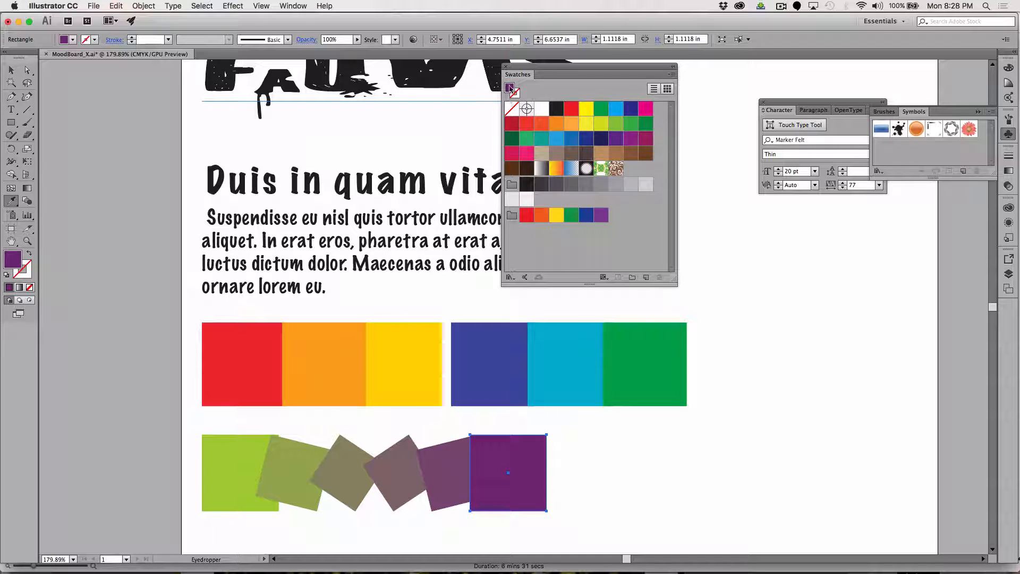
drag(510, 88, 563, 213)
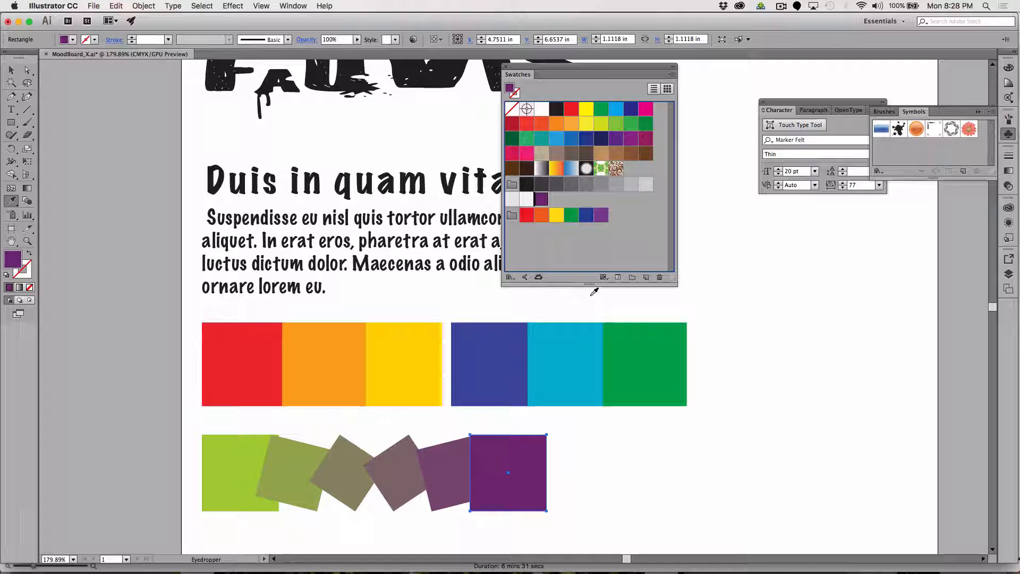
Try sampling the neighboring tilted square's color with the Eyedropper and undo the recoloring of the purple end square.
right_click(445, 481)
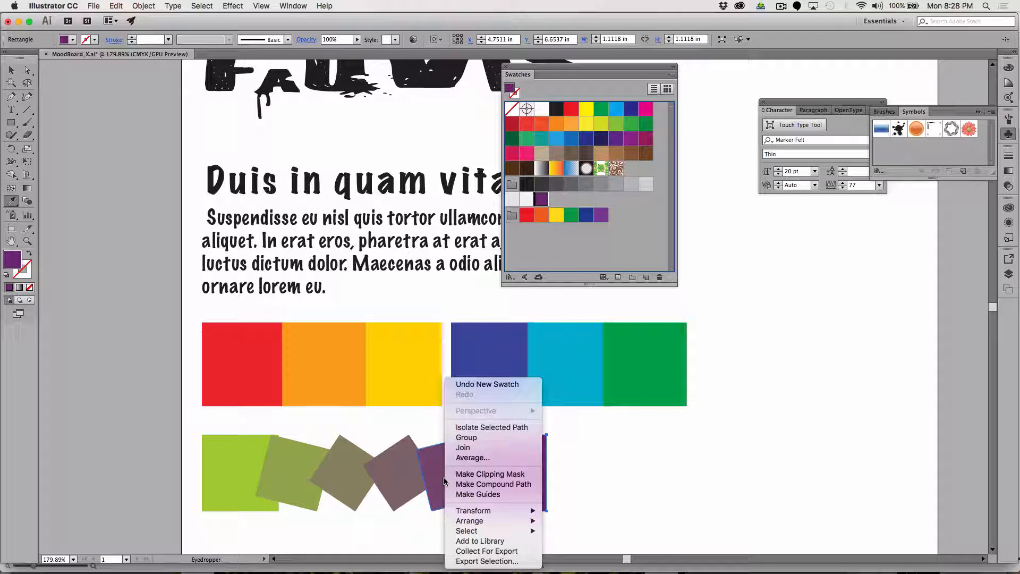
click(437, 462)
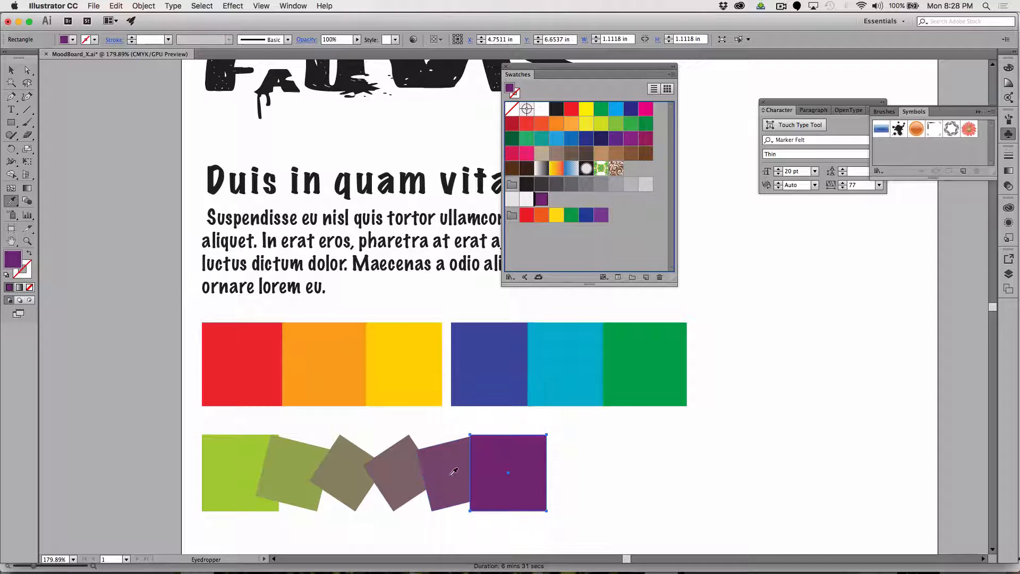
click(450, 467)
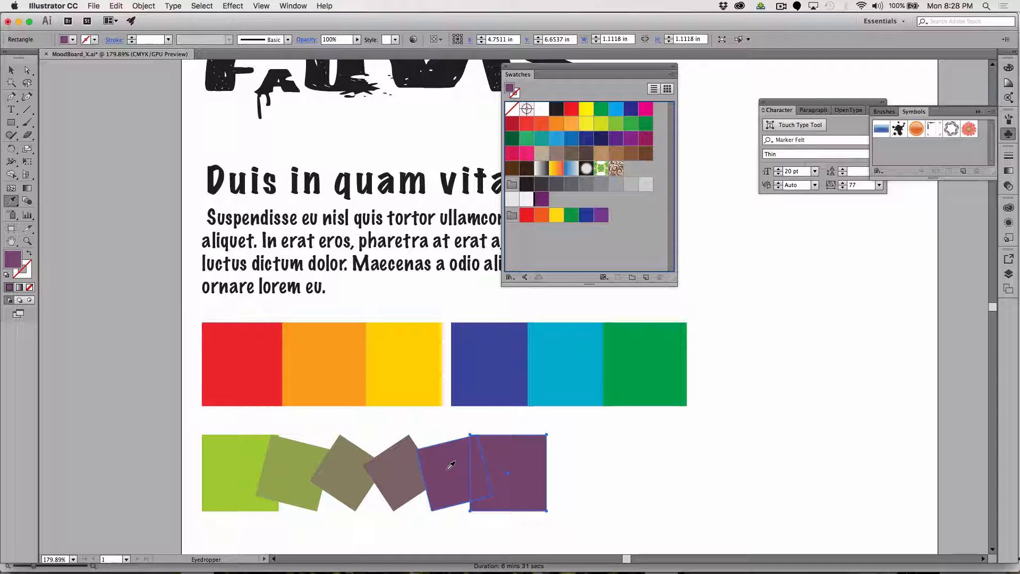
key(super+z)
Select only the tilted muted purple square beside the dark purple one and save its fill as a new swatch.
click(11, 70)
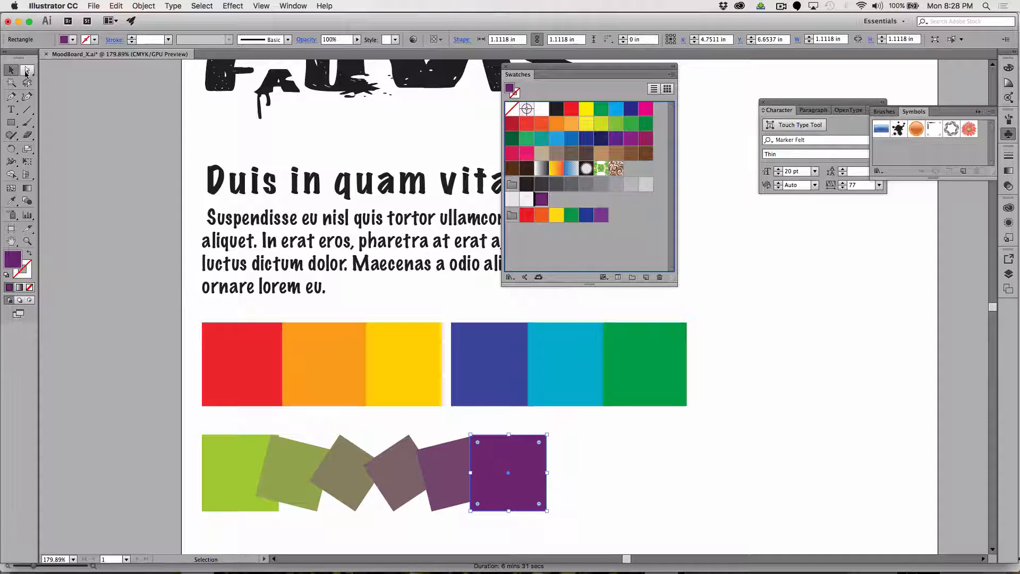
click(27, 70)
click(638, 489)
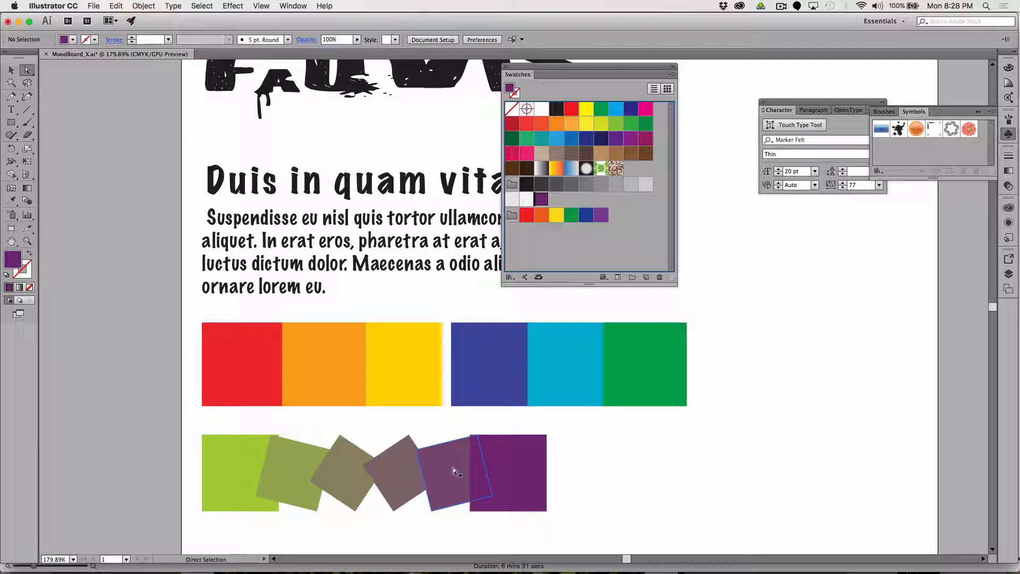
click(452, 467)
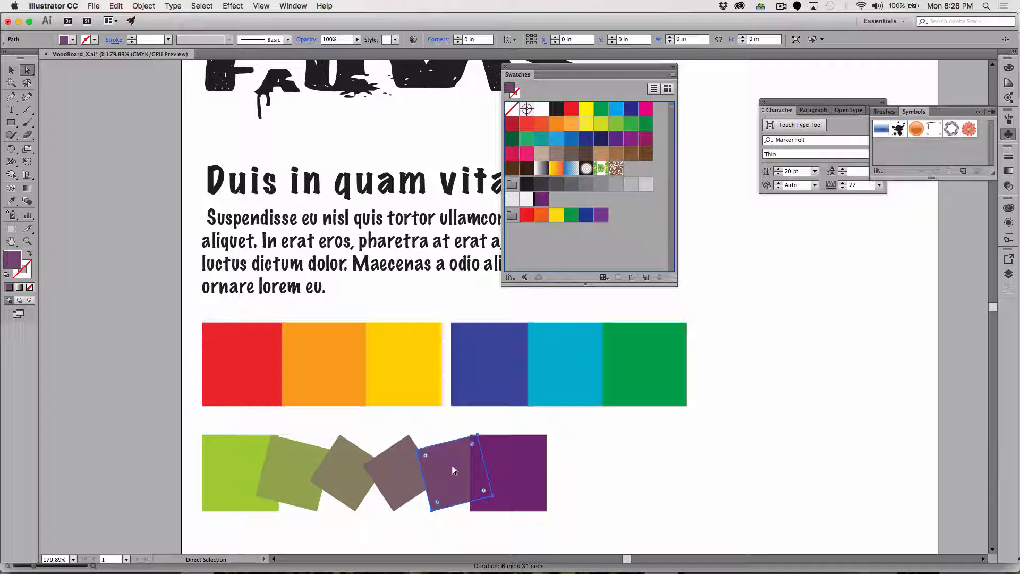
click(8, 204)
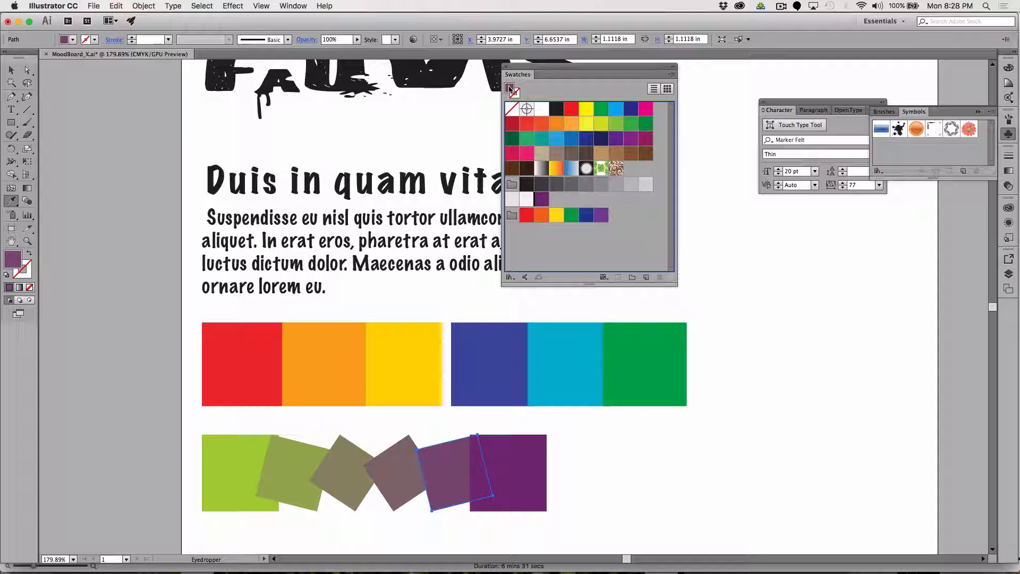
drag(510, 89, 555, 202)
drag(630, 168, 556, 199)
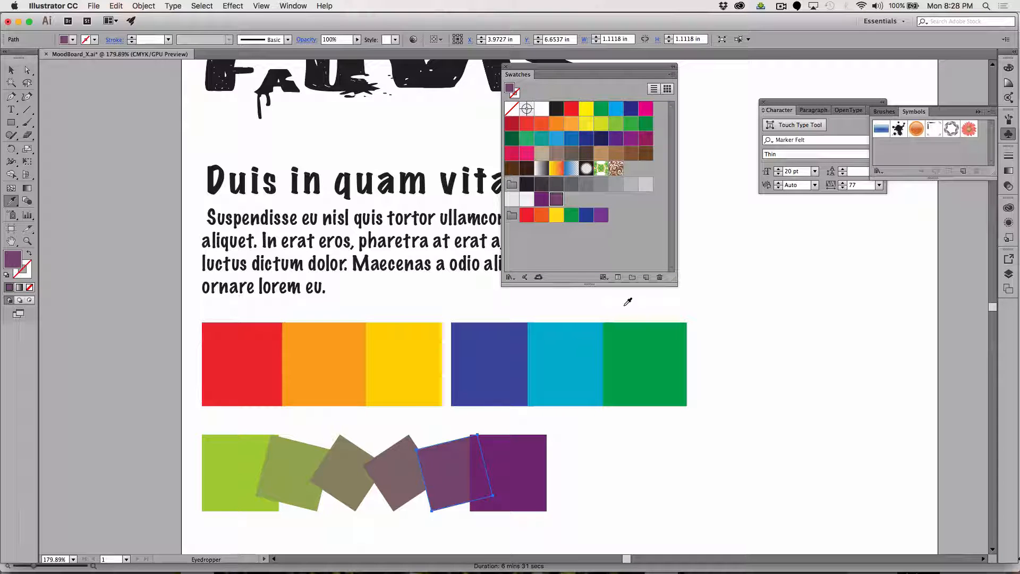
Select only the mauve-brown tilted square and add its fill as a swatch after the two purples.
click(27, 70)
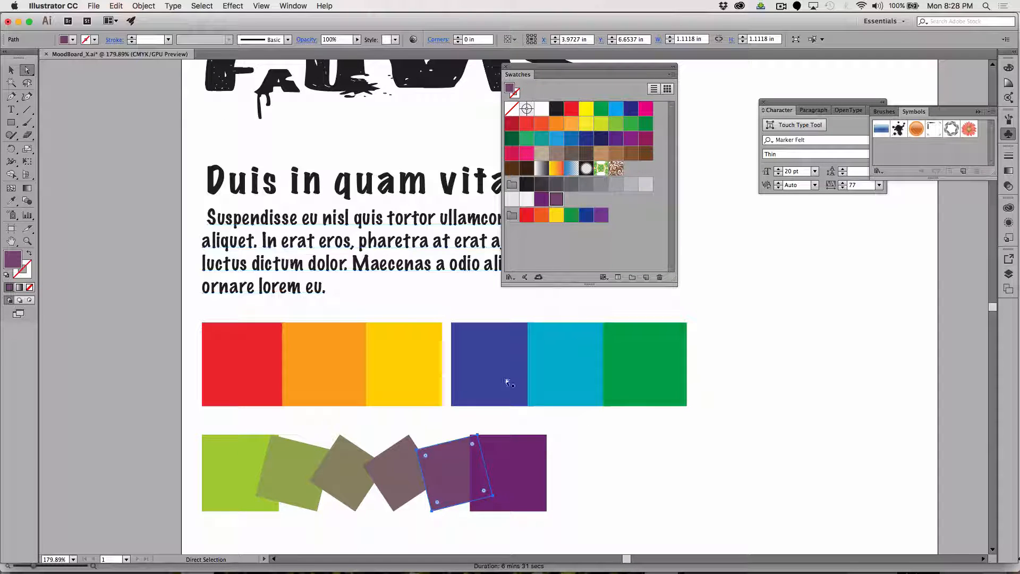
click(308, 413)
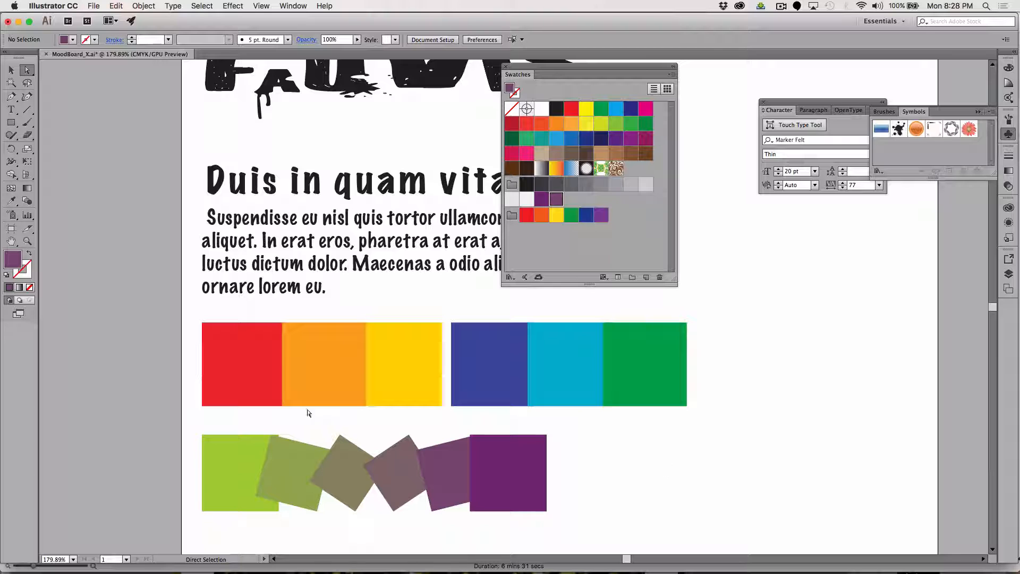
click(403, 470)
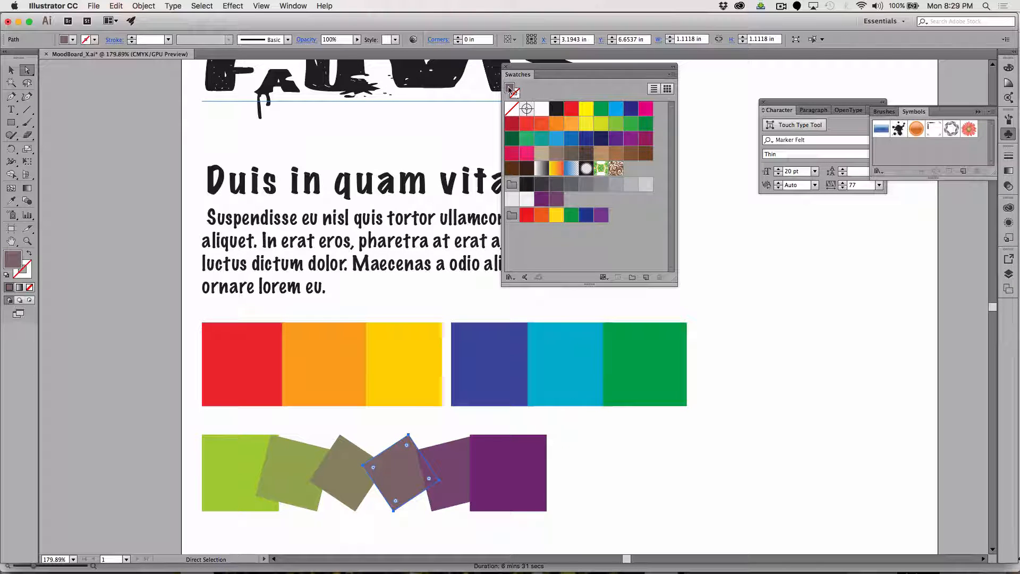
drag(509, 89, 571, 200)
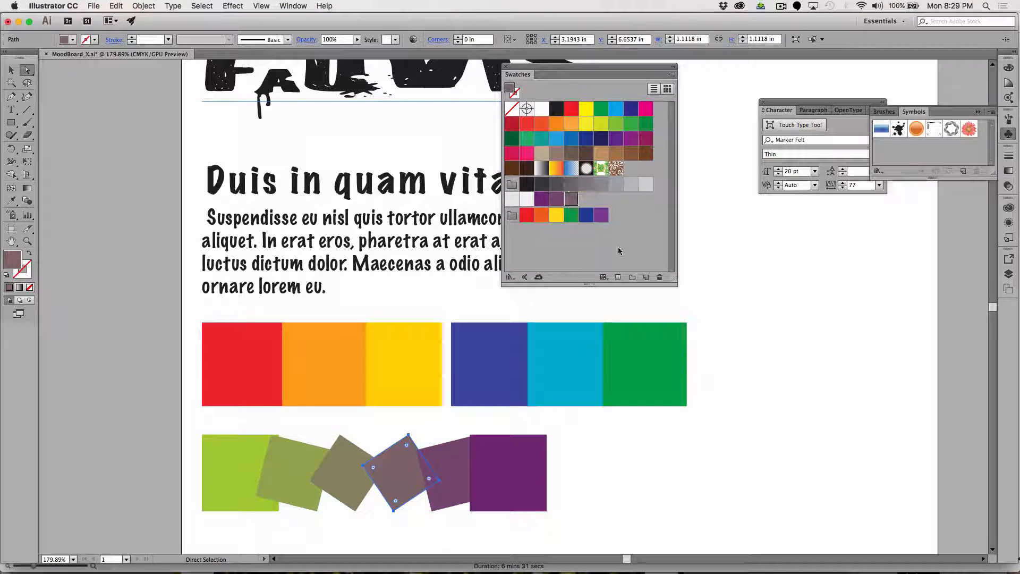
click(633, 489)
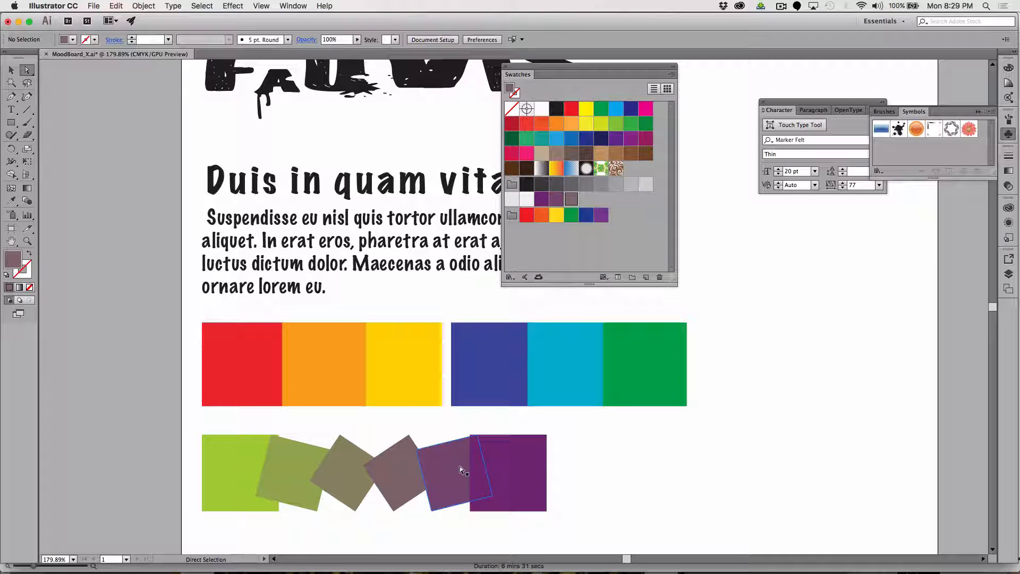
Add the fills of the olive-brown and olive-green tilted squares as two more swatches, selecting each square individually.
click(340, 467)
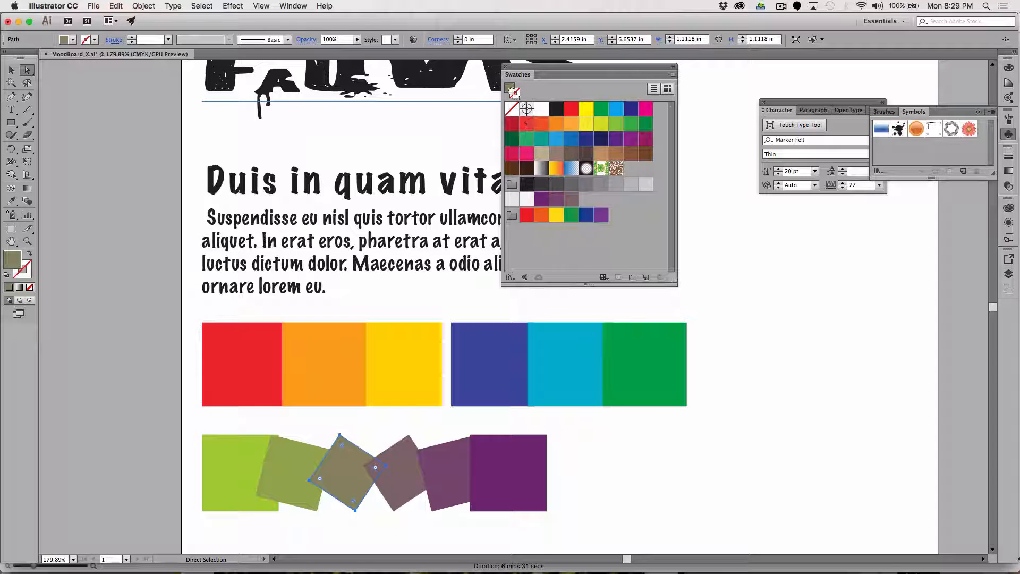
drag(511, 91, 585, 199)
click(678, 521)
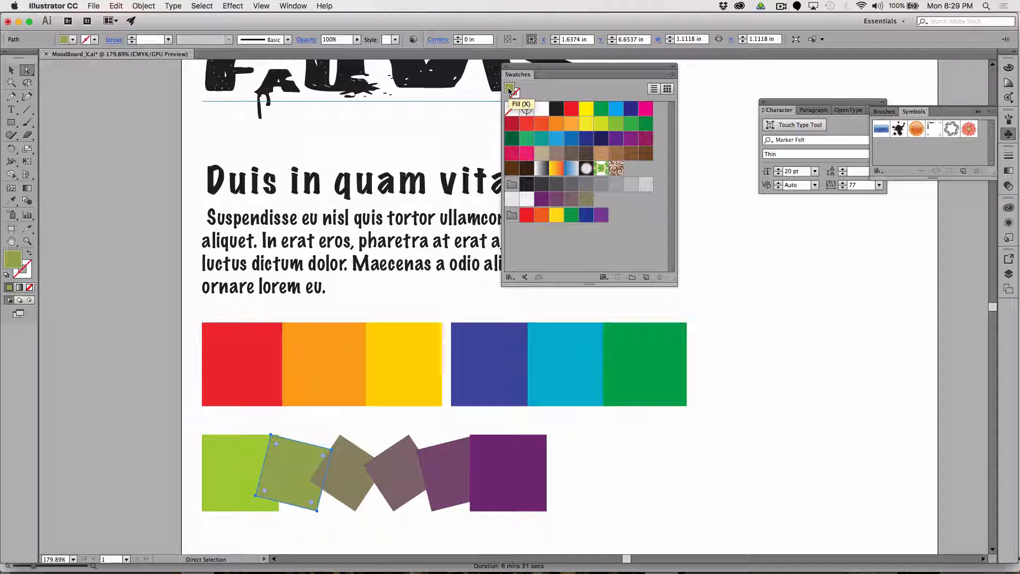
drag(509, 89, 597, 198)
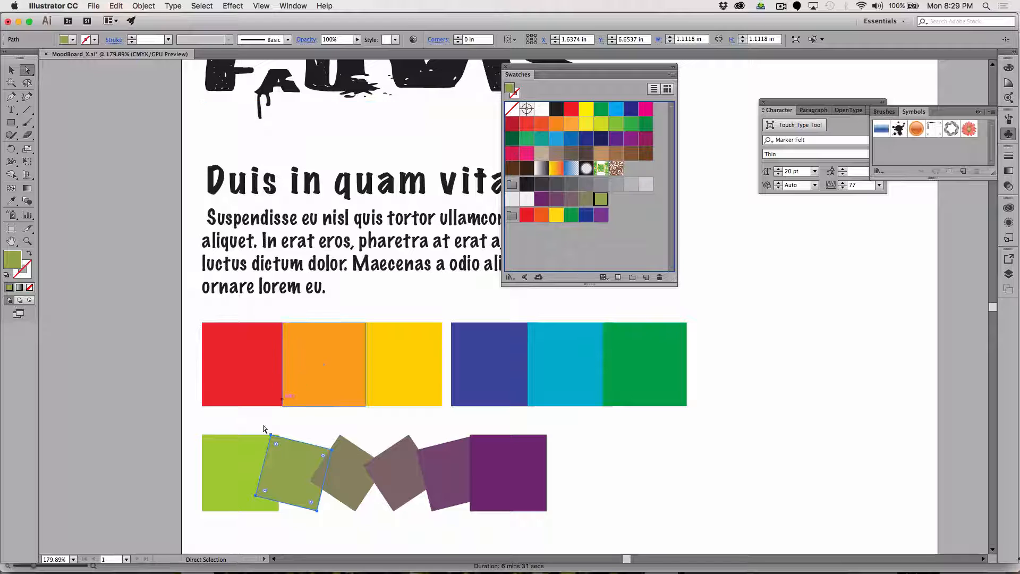
Save the lime end square's fill as a new swatch, deselect it and move the Swatches panel off the artwork.
click(230, 468)
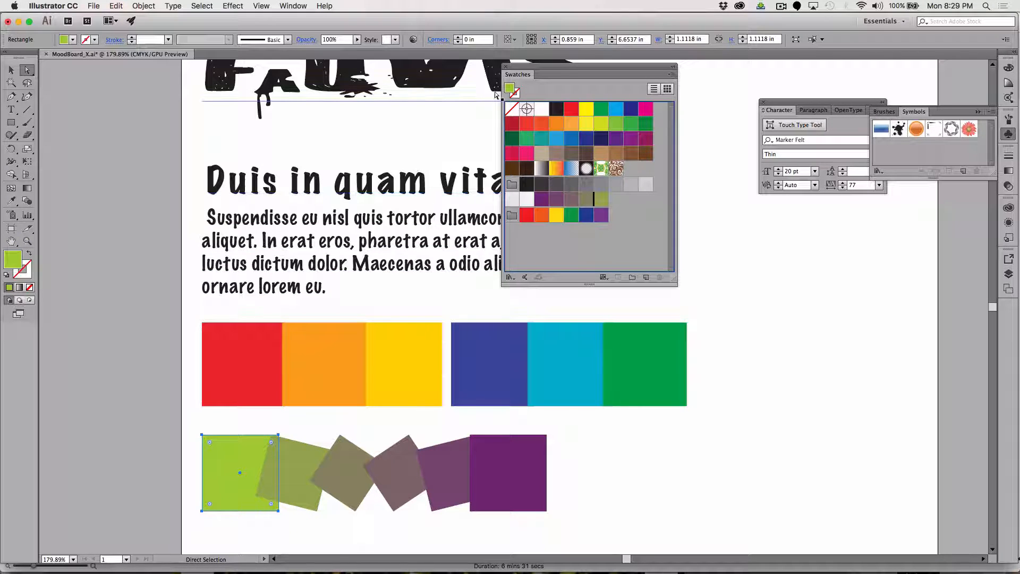
drag(507, 90, 612, 206)
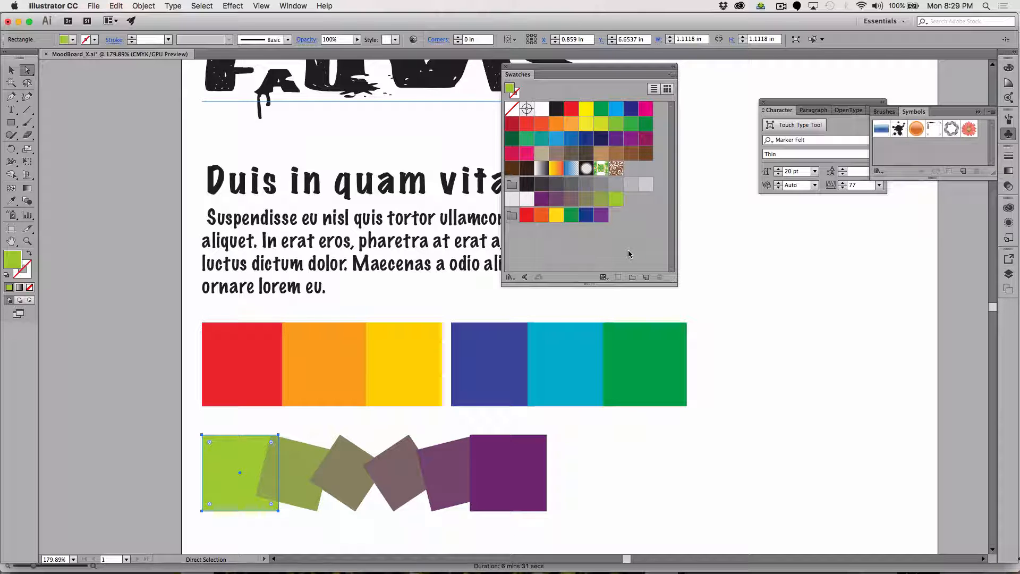
click(786, 426)
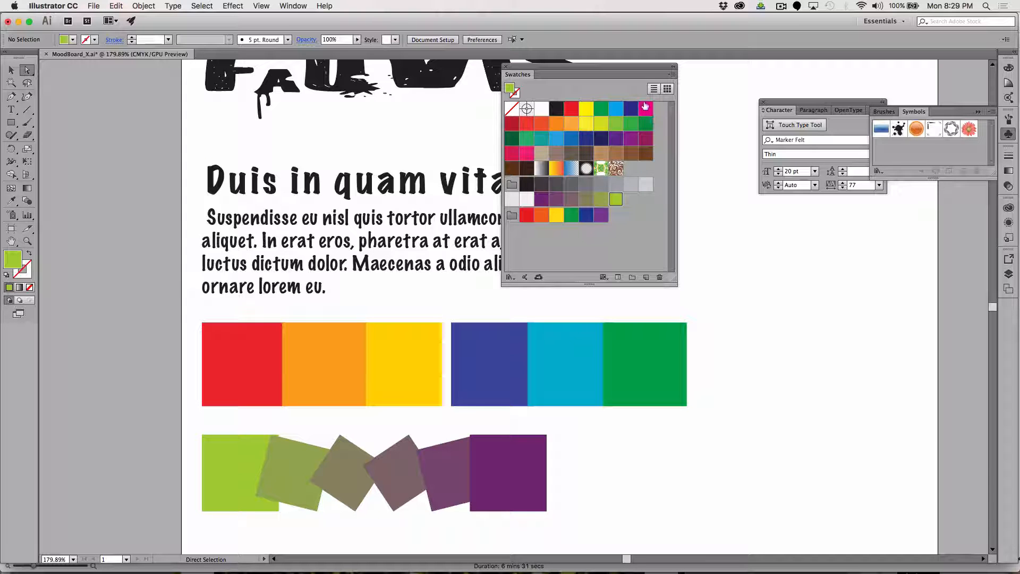
drag(541, 67, 912, 283)
scroll(812, 333, right, 5)
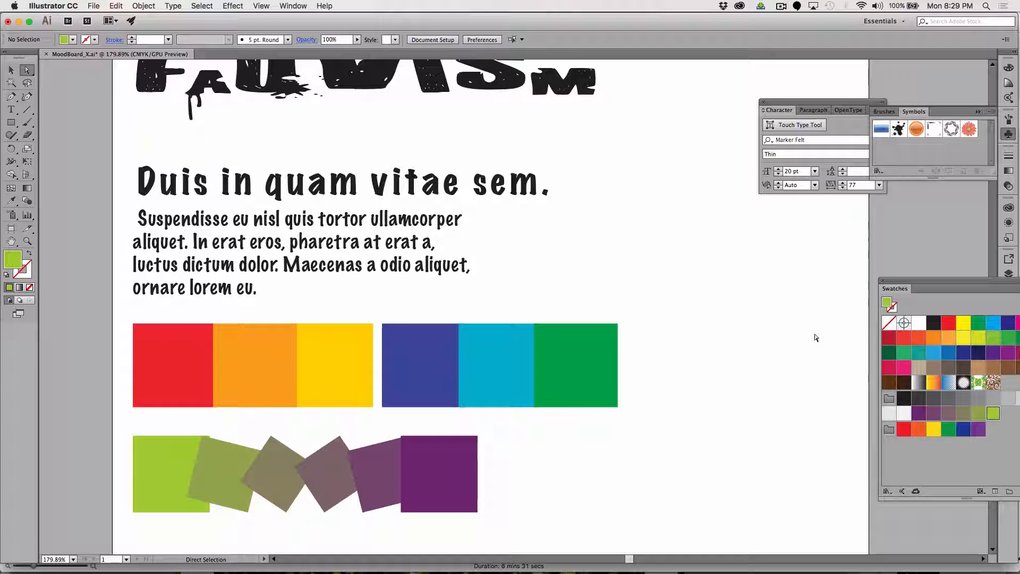
Switch to Firefox and copy the enlarged landscape painting with the pink and yellow sky from the fauvism image results.
key(super+Tab)
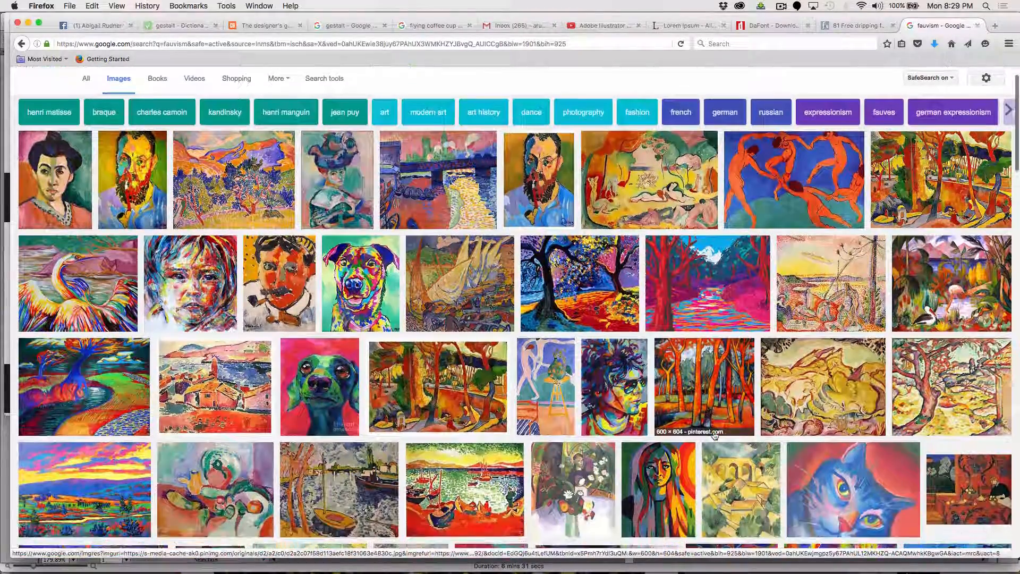
scroll(712, 436, down, 3)
scroll(713, 435, down, 1)
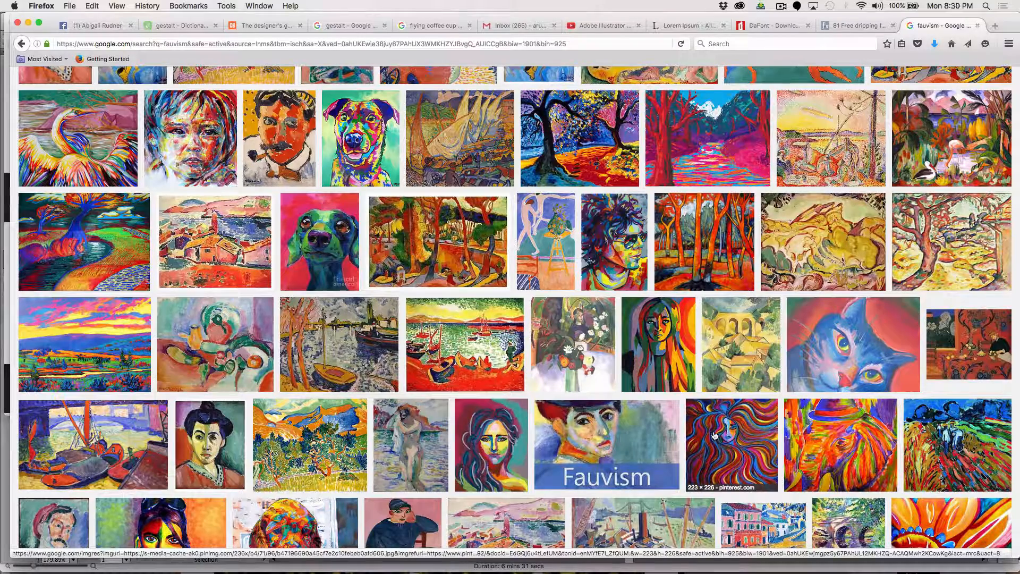
click(77, 346)
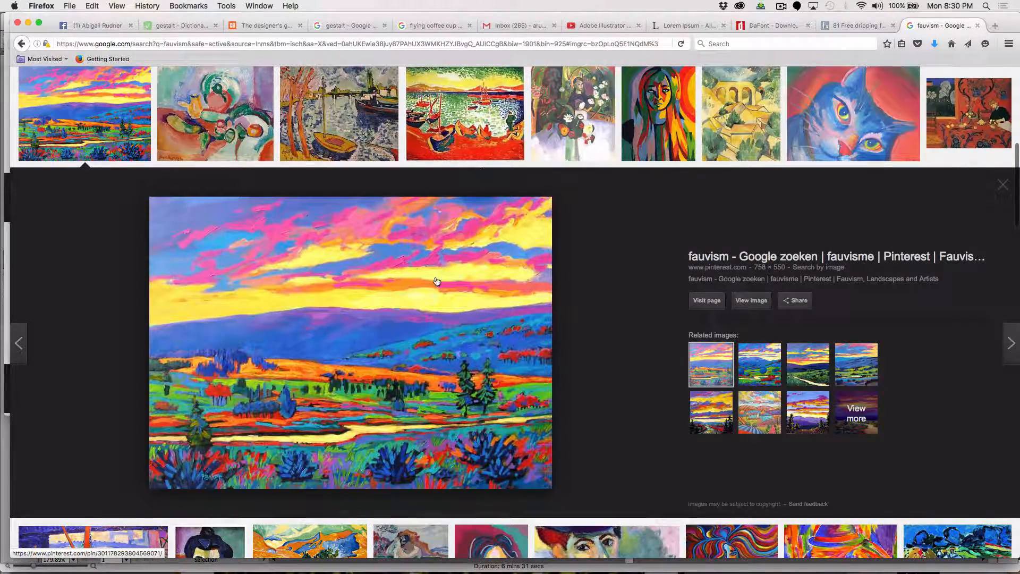
right_click(372, 287)
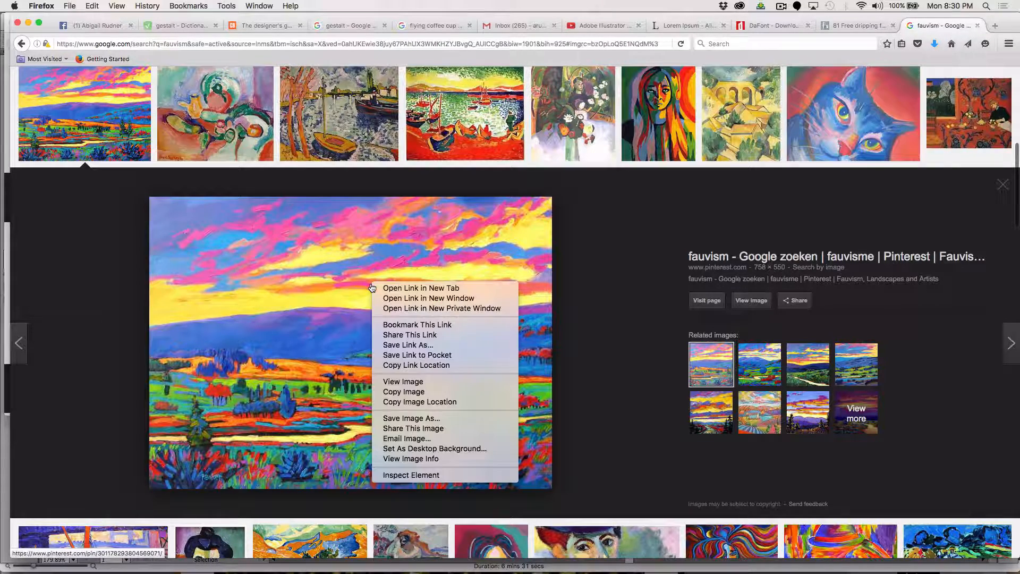
click(413, 394)
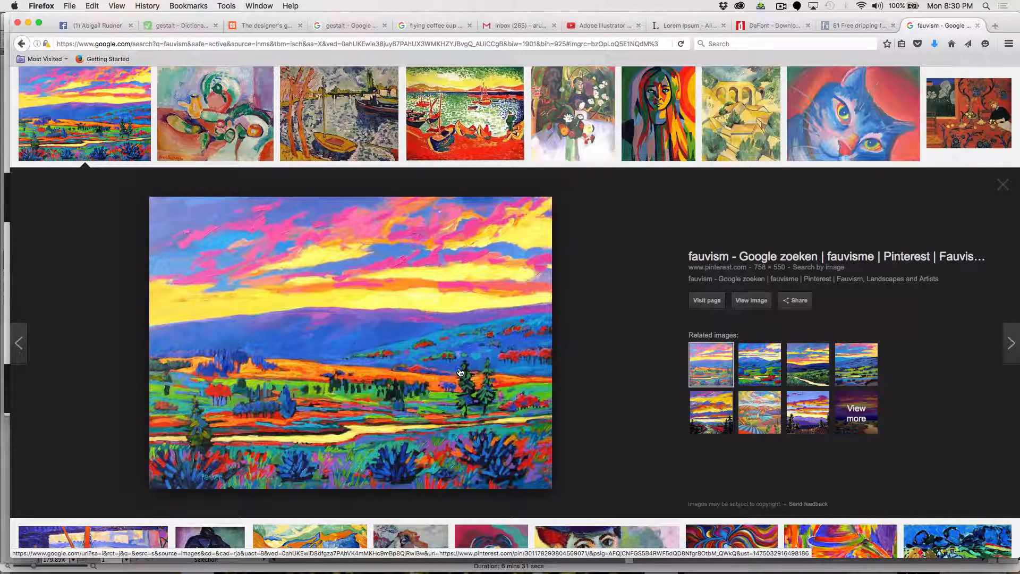
Switch back to Illustrator, paste the landscape painting into the mood board and shift it right, partly off the artboard.
key(super+Tab)
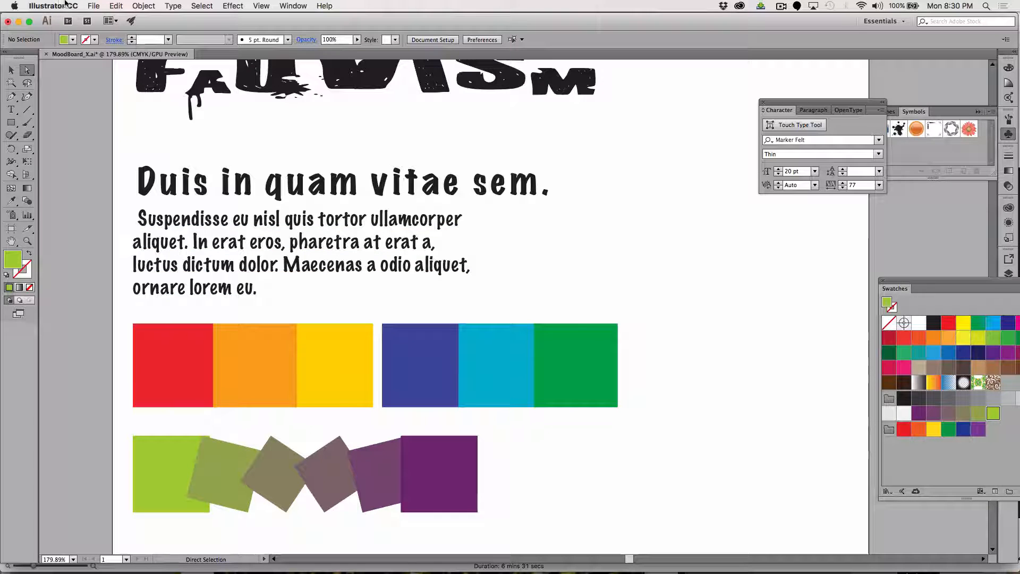
click(93, 6)
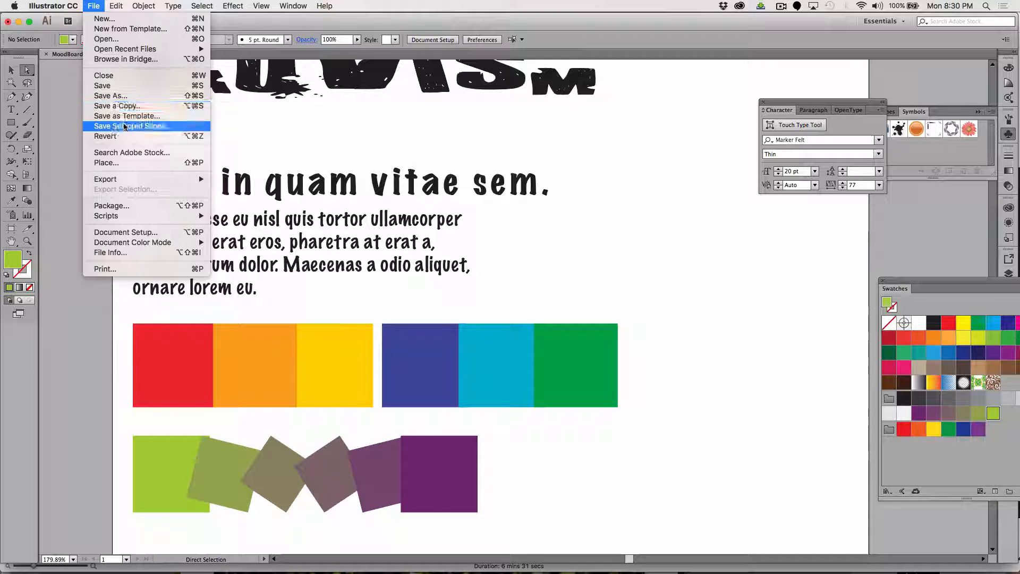
mouse_move(120, 7)
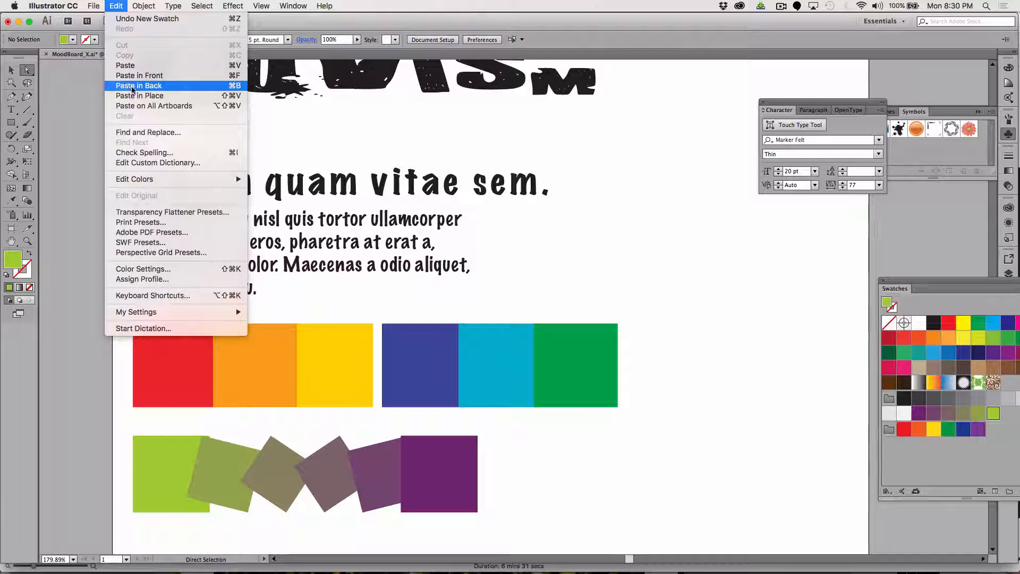
click(125, 65)
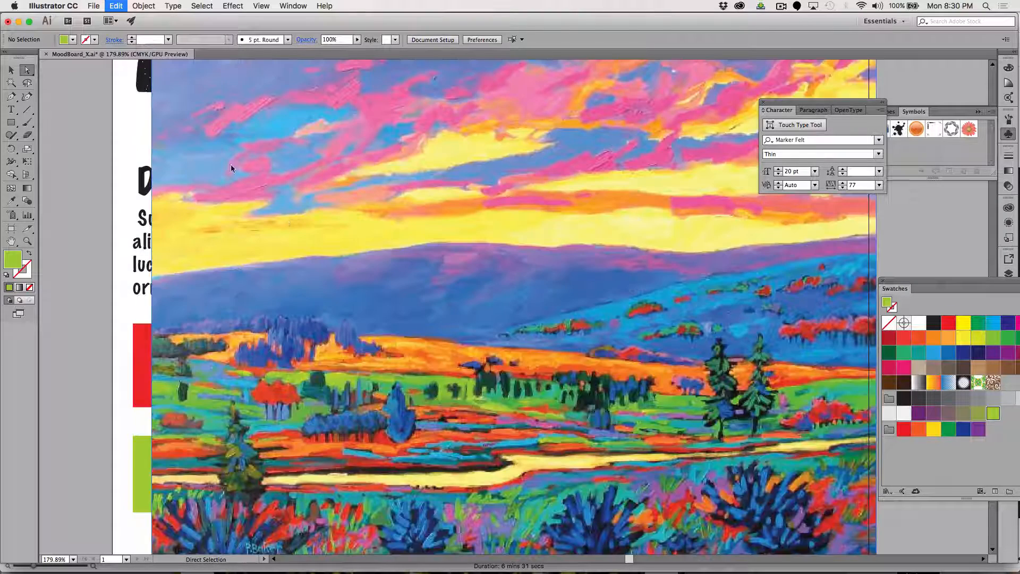
key(super+minus)
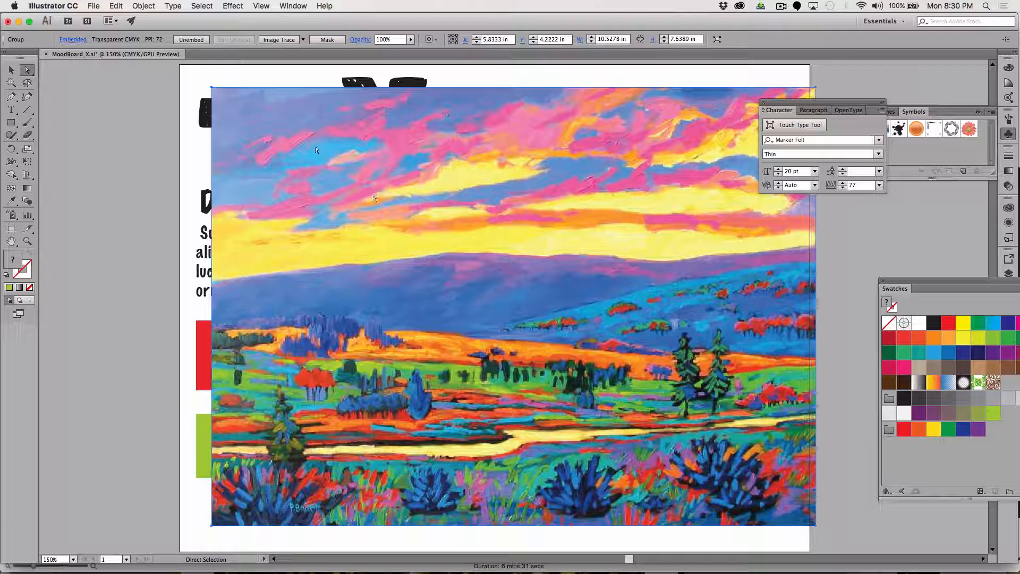
mouse_move(313, 148)
mouse_down()
mouse_move(308, 159)
mouse_move(400, 158)
mouse_move(570, 134)
mouse_move(563, 126)
mouse_up()
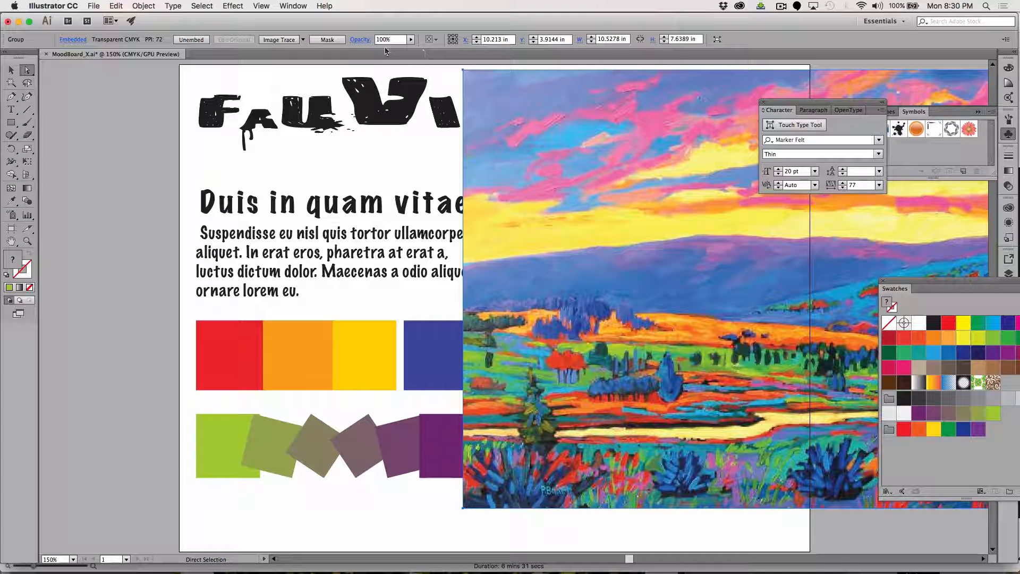
Send the painting behind all other artwork and move it right of the headline, its top edge on the artboard's top edge.
click(156, 7)
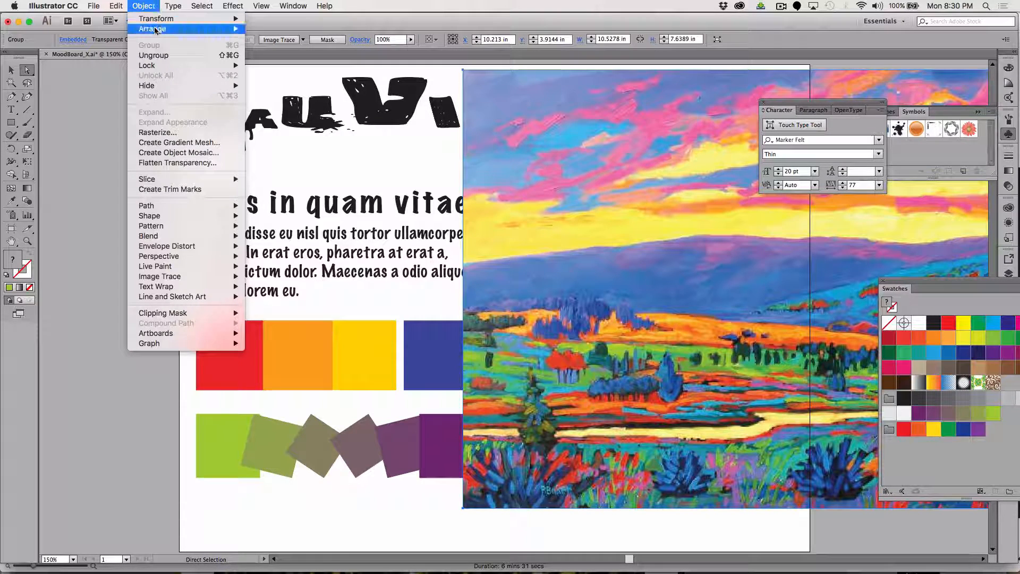
mouse_move(213, 28)
click(303, 60)
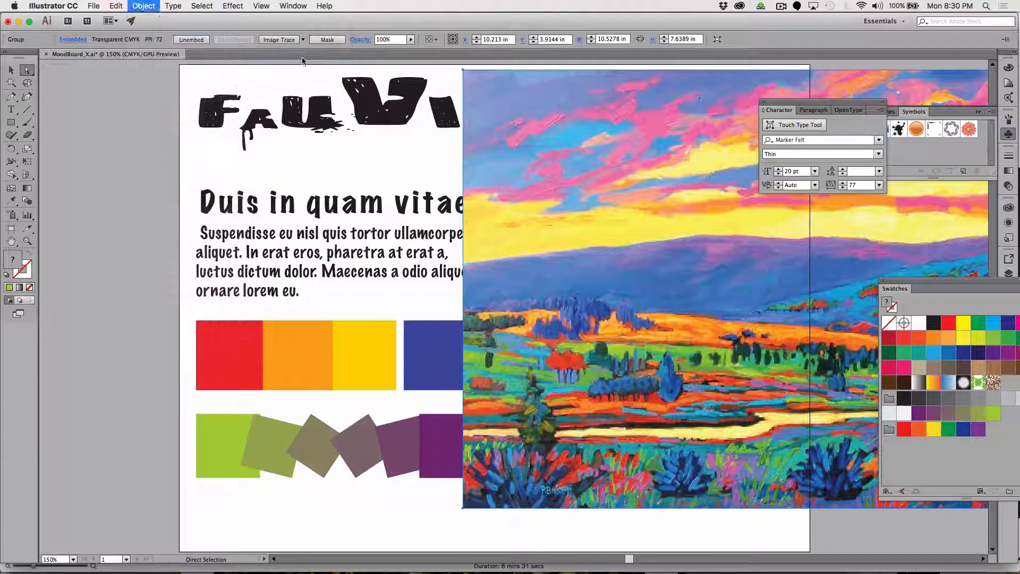
click(155, 171)
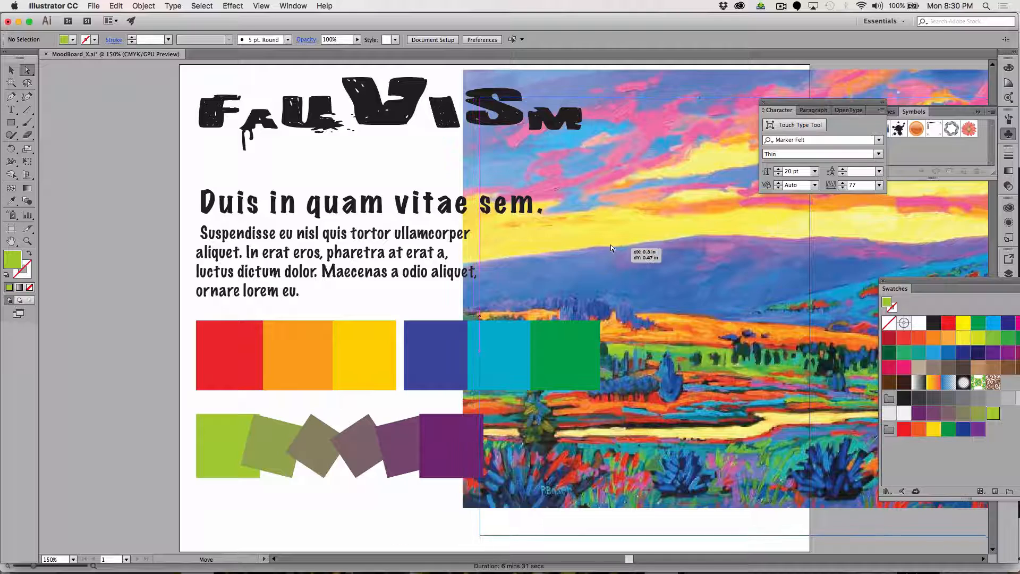
mouse_move(610, 245)
mouse_down()
mouse_move(690, 228)
mouse_move(700, 215)
mouse_move(722, 304)
mouse_up()
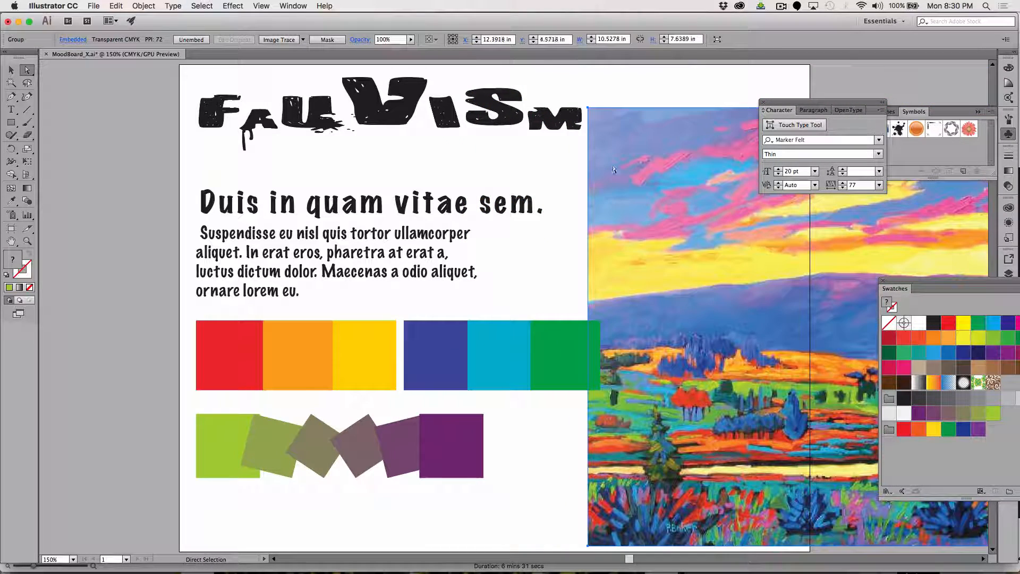
mouse_move(591, 108)
mouse_down()
mouse_move(580, 68)
mouse_move(588, 139)
mouse_up()
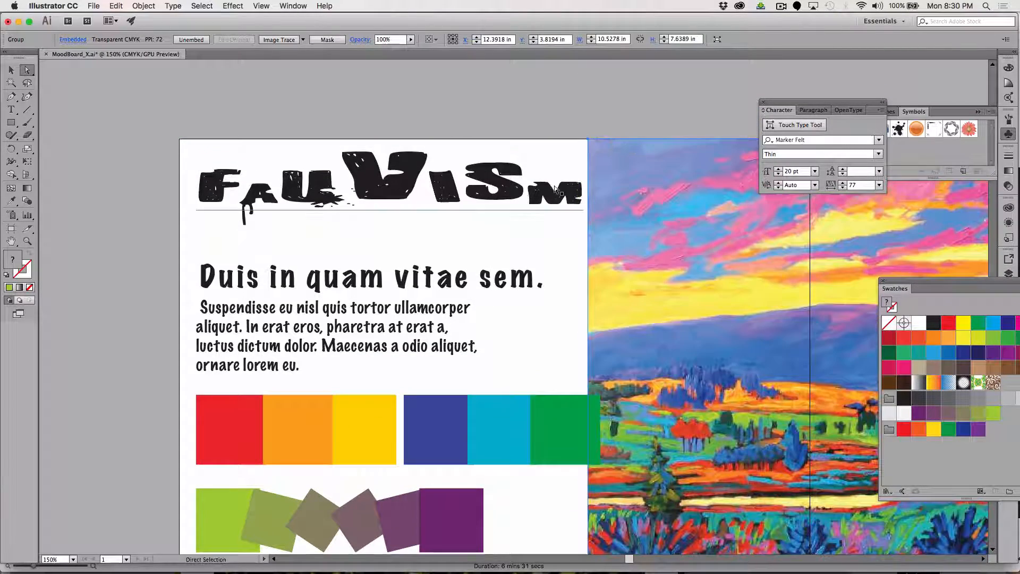
scroll(555, 190, down, 3)
scroll(555, 190, right, 2)
scroll(554, 186, down, 2)
scroll(554, 186, right, 2)
scroll(553, 186, up, 2)
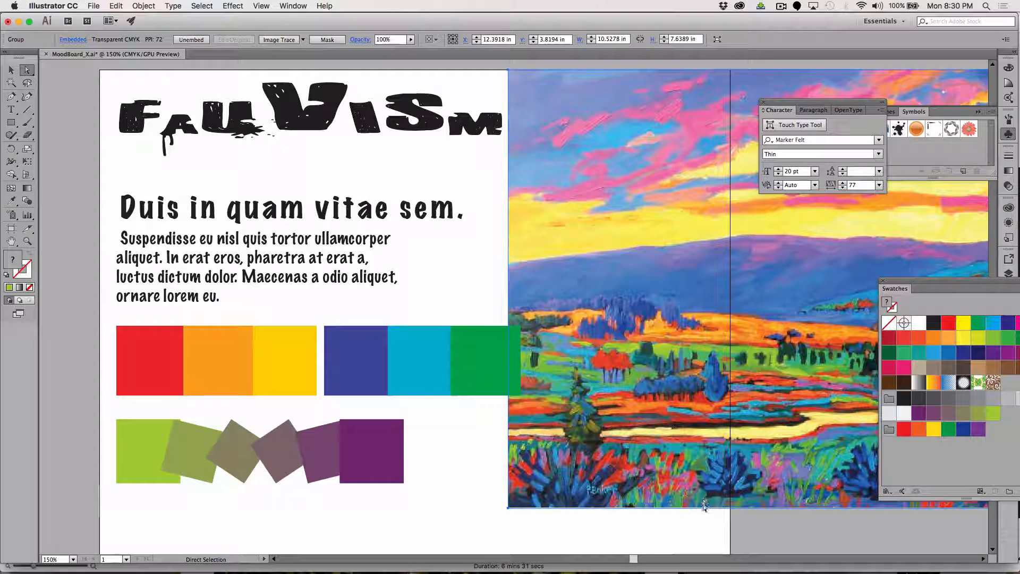
scroll(741, 516, down, 2)
scroll(742, 516, left, 1)
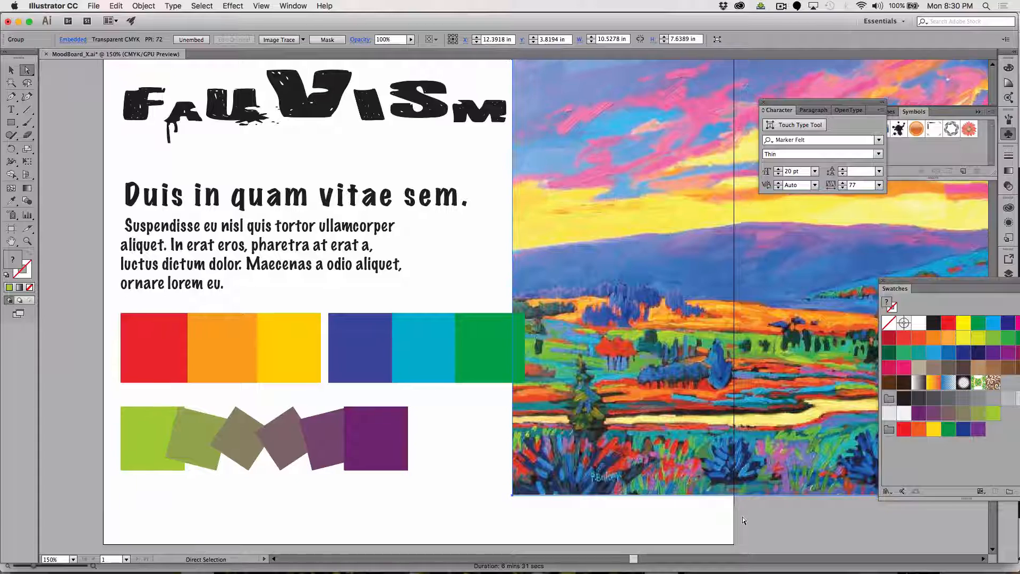
scroll(743, 519, up, 3)
scroll(742, 519, right, 1)
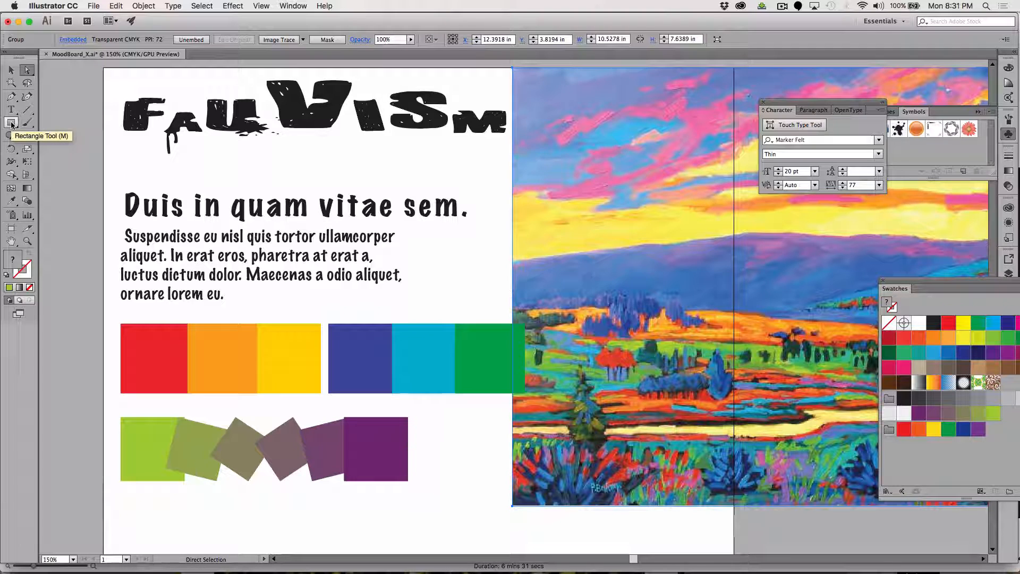
click(12, 124)
click(11, 124)
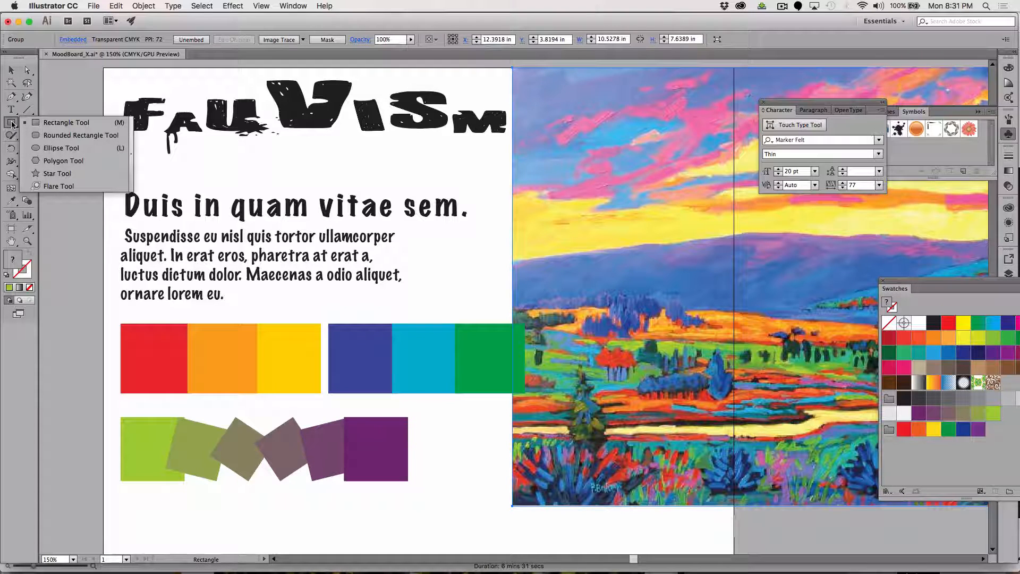
click(48, 149)
click(47, 149)
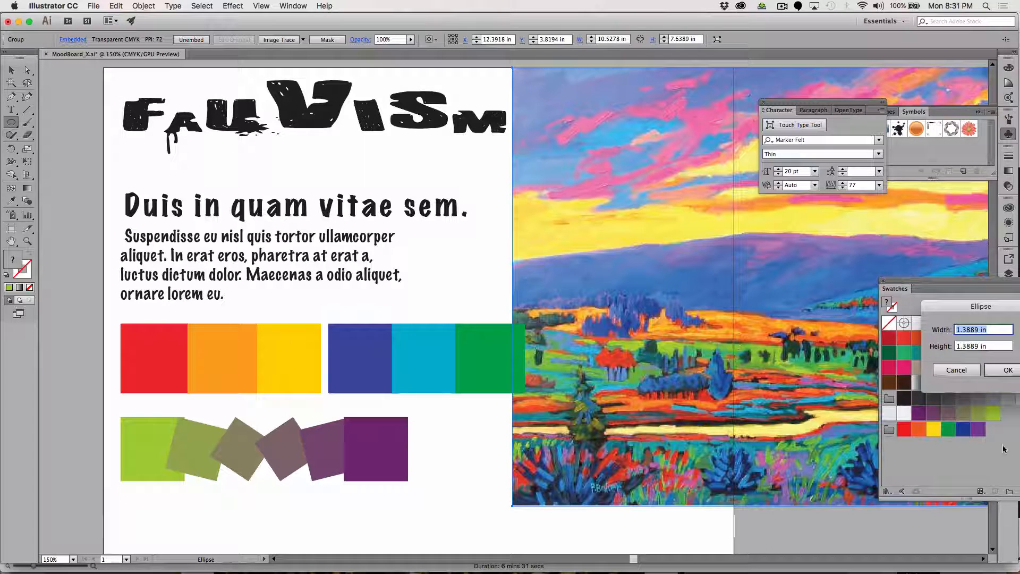
click(955, 371)
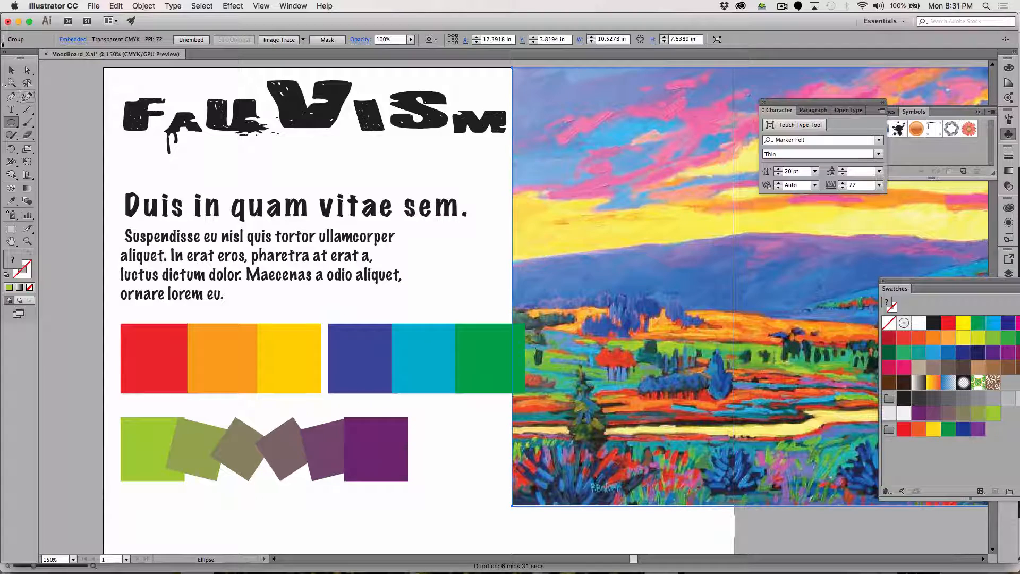
Move the painting left so it lies behind the text, and draw a circle about 2.58 in wide over its sky and hills.
click(10, 70)
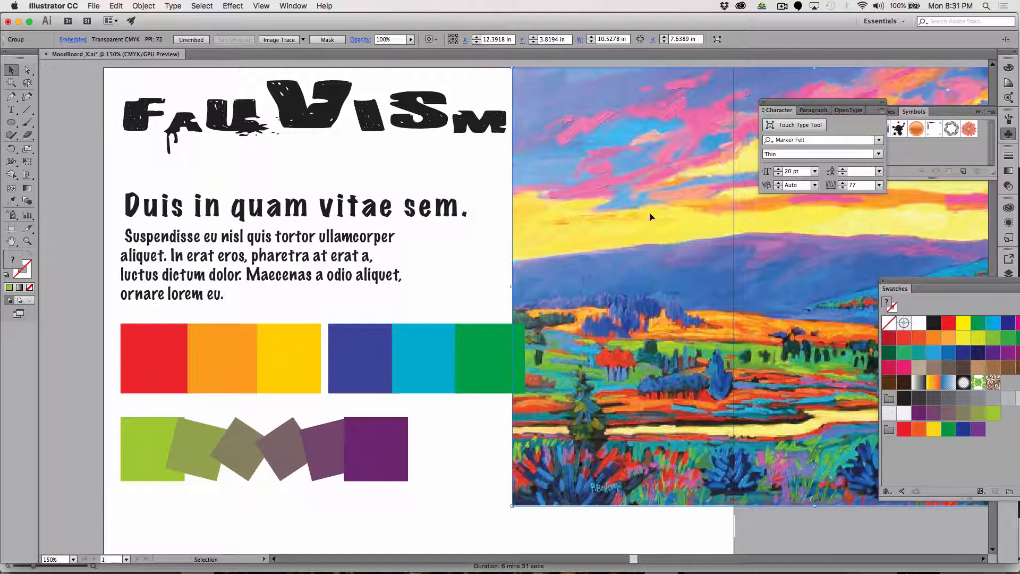
drag(651, 216, 525, 217)
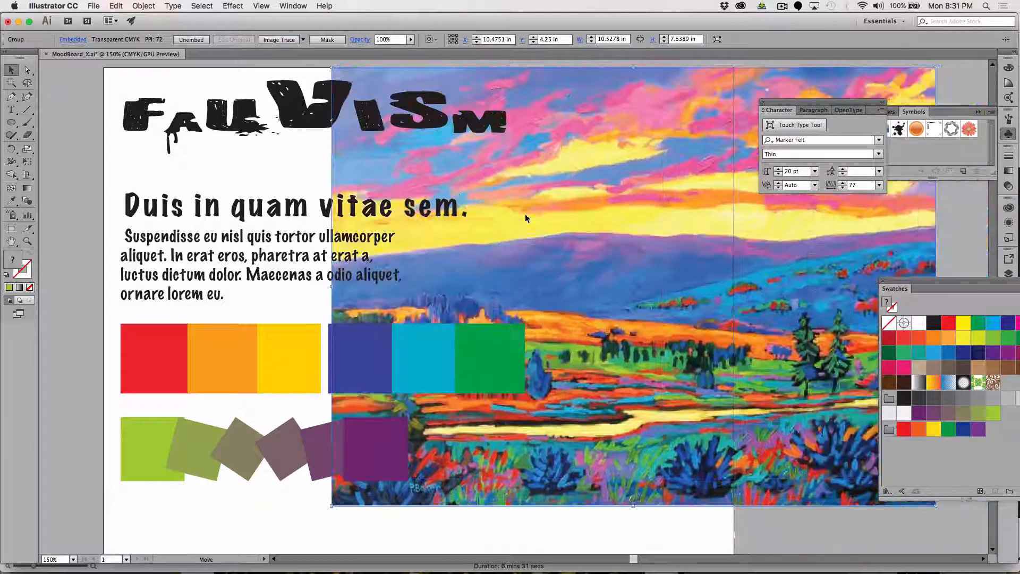
drag(11, 122, 58, 148)
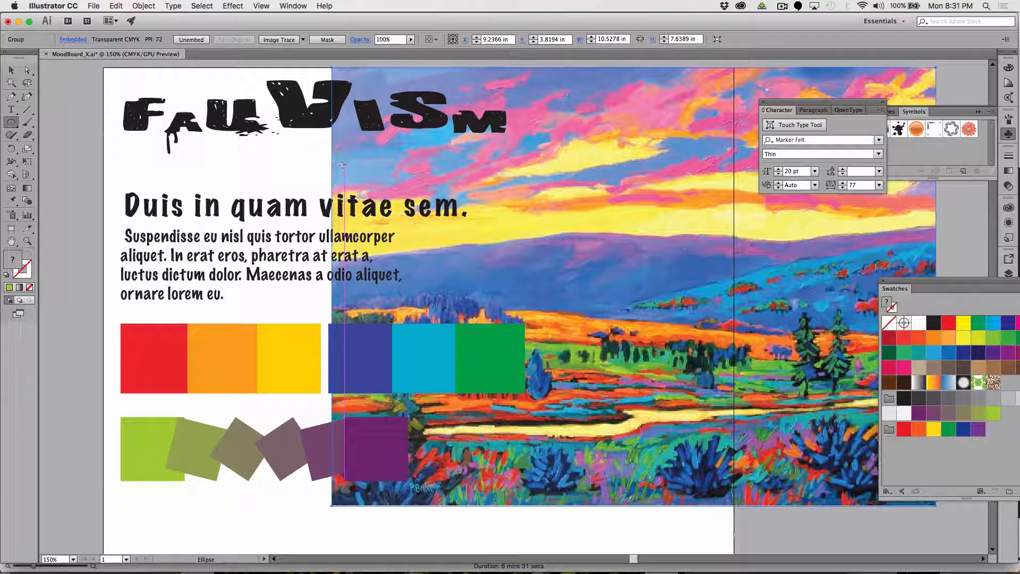
drag(687, 133, 539, 282)
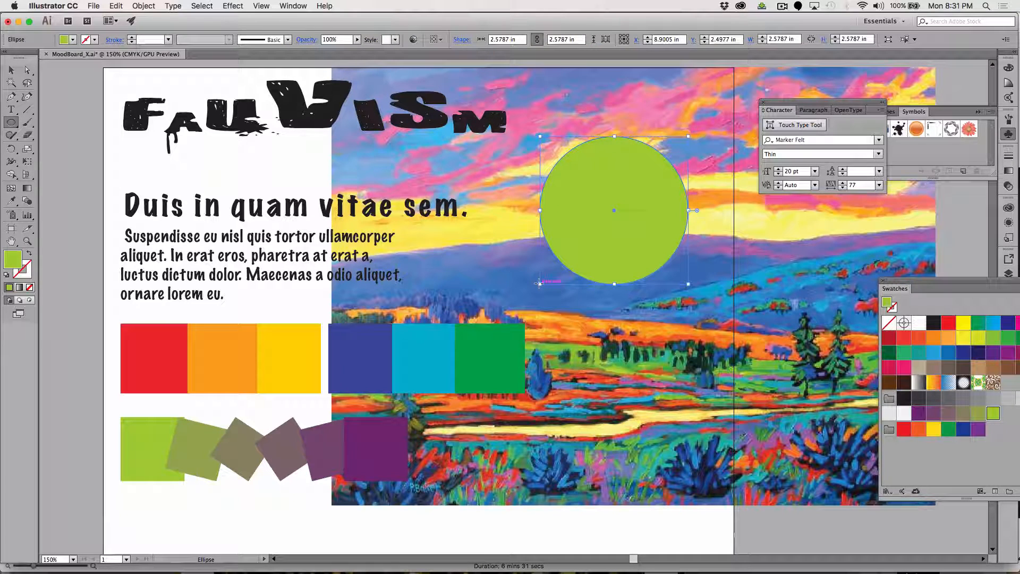
Select the lime circle together with the painting and make a clipping mask from them.
click(11, 71)
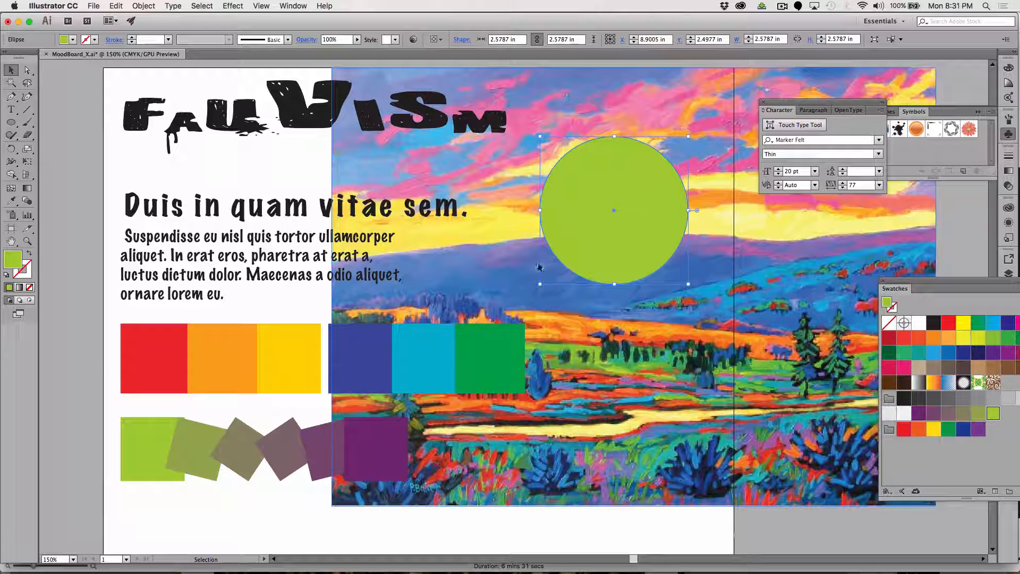
shift+click(568, 100)
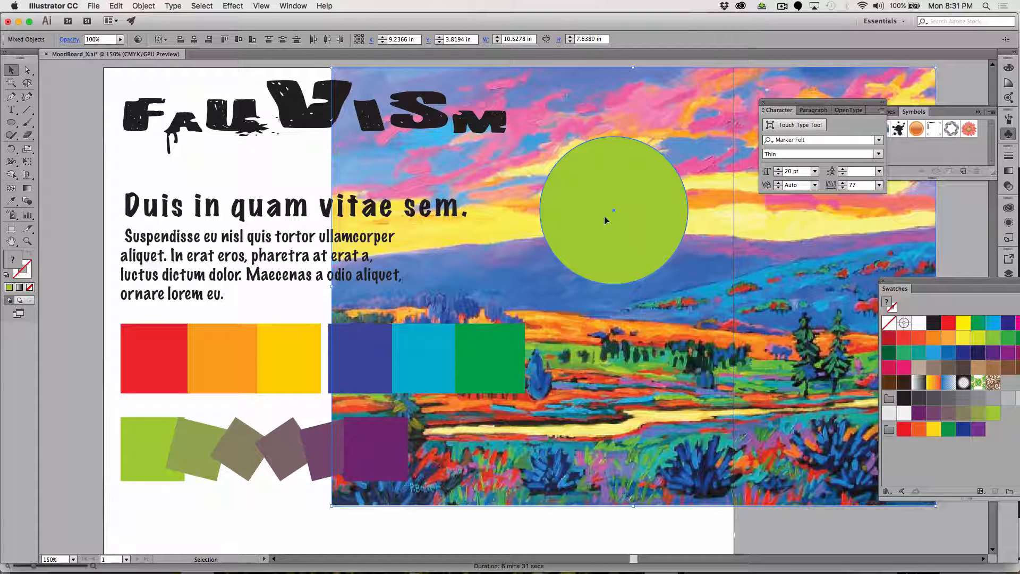
click(142, 6)
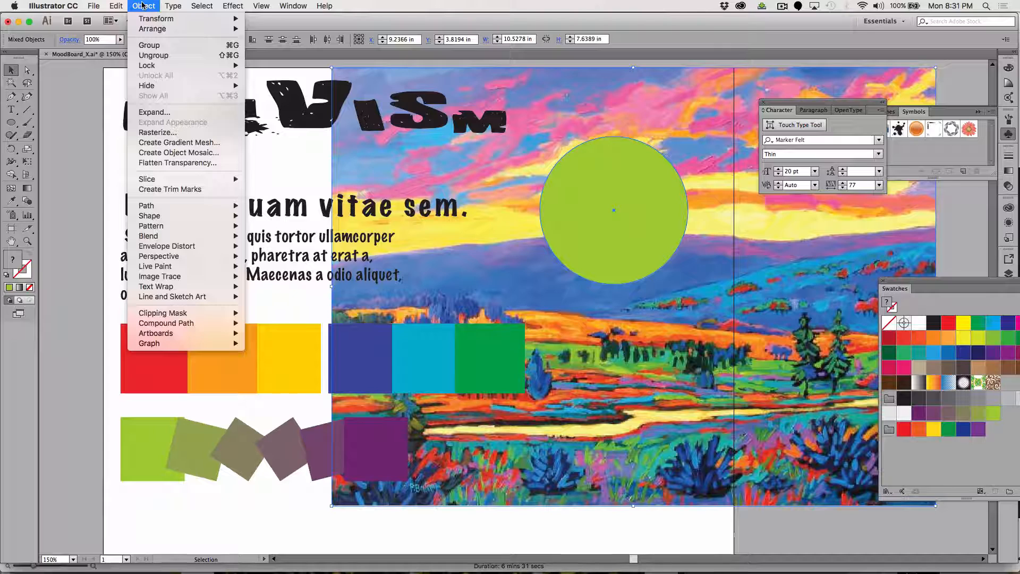
mouse_move(202, 314)
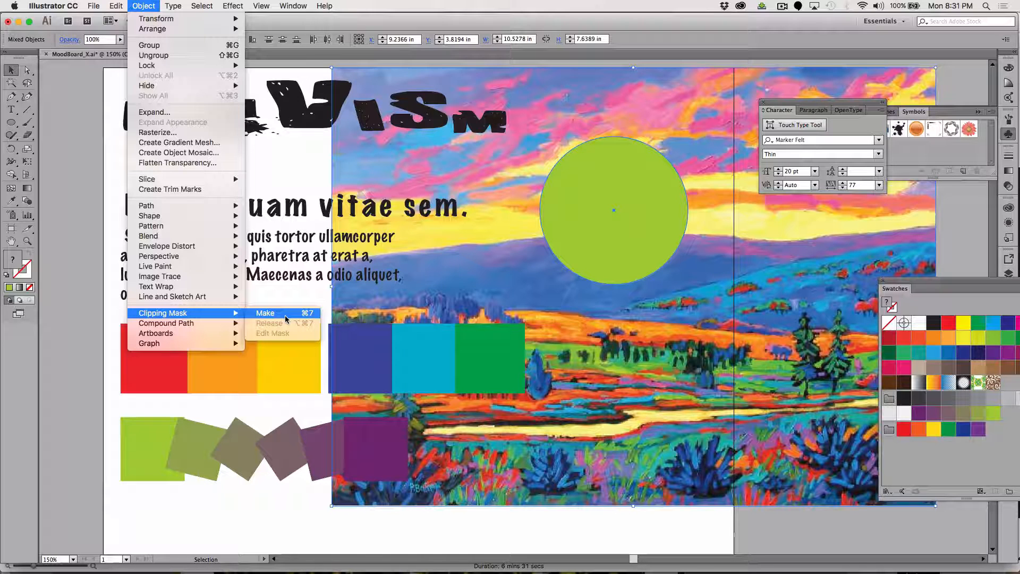
click(285, 317)
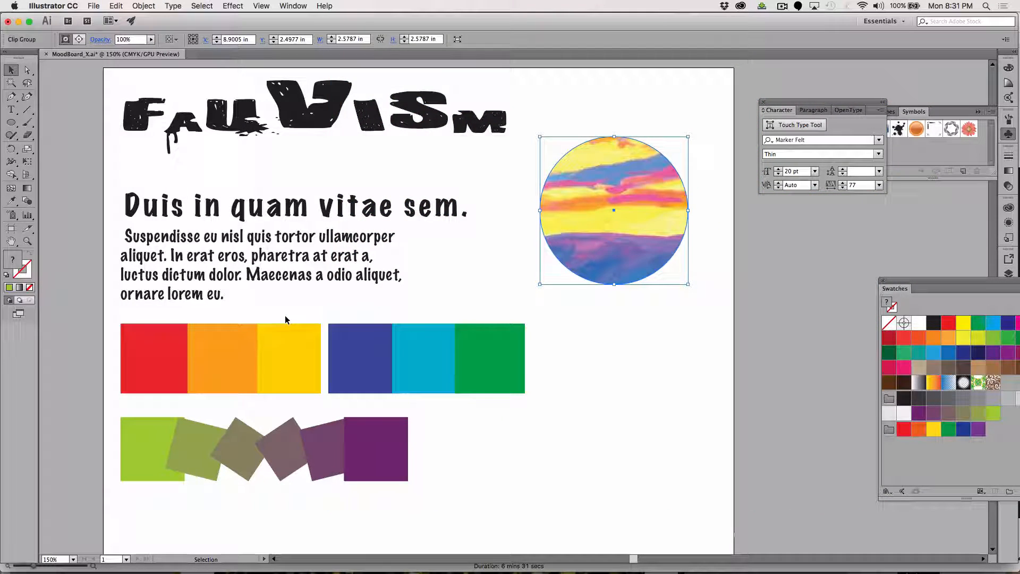
Move the clipped circular painting up to the right of the FAUVISM headline and deselect it.
click(608, 408)
drag(601, 193, 611, 148)
click(612, 342)
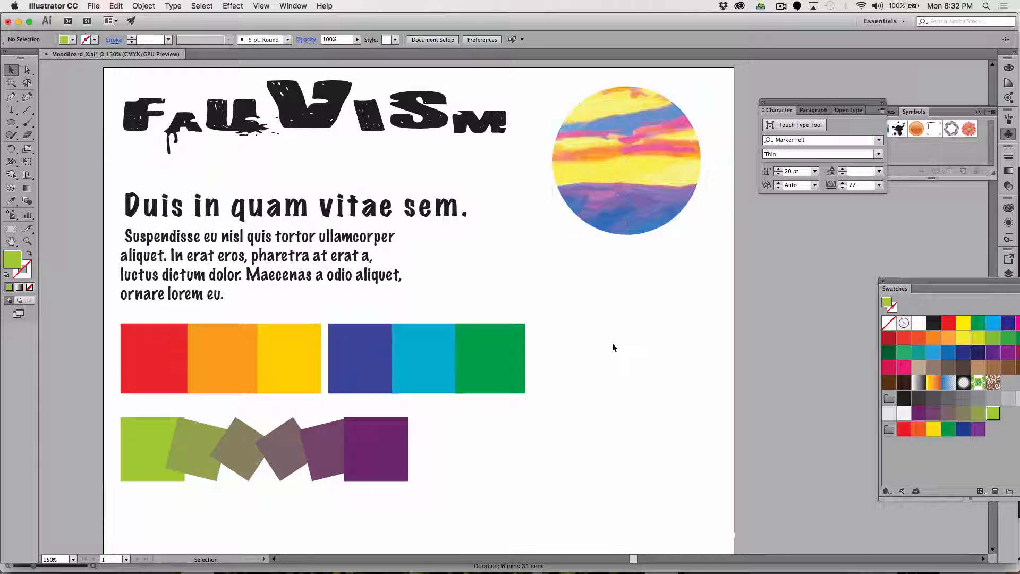
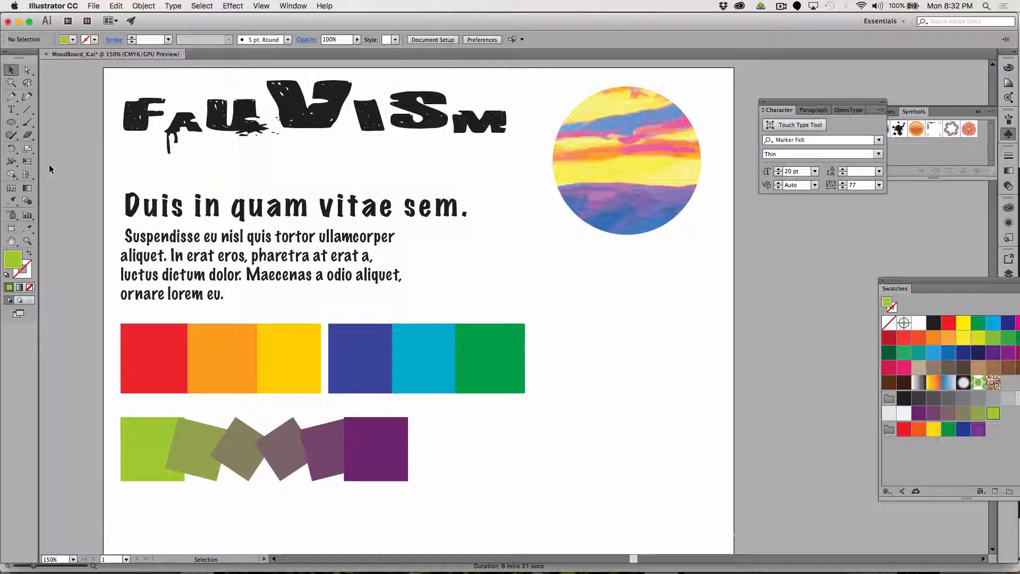
Draw a lime ellipse about 2.86 in wide and 2.75 in high below the clipped circular painting.
click(10, 123)
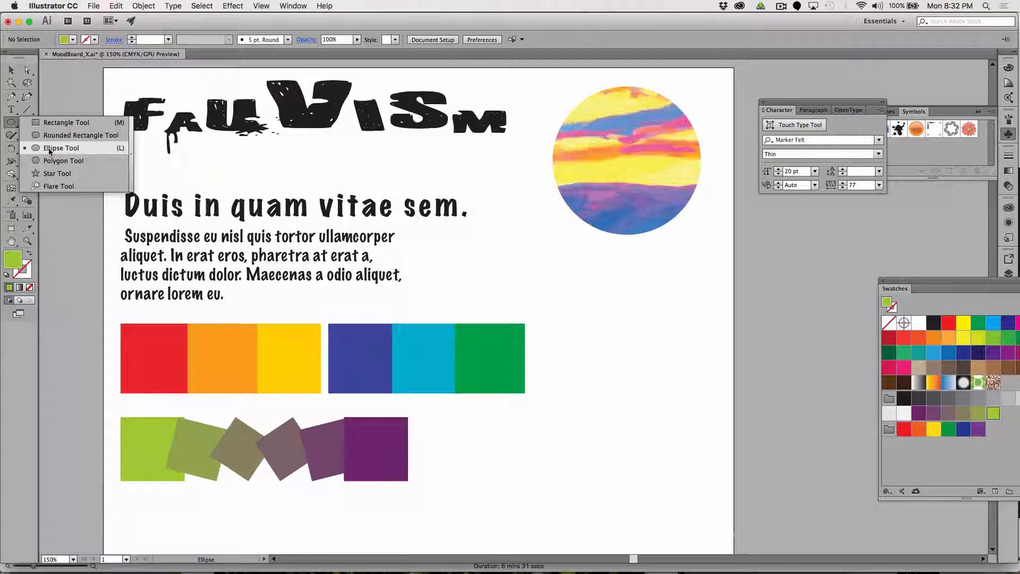
click(49, 149)
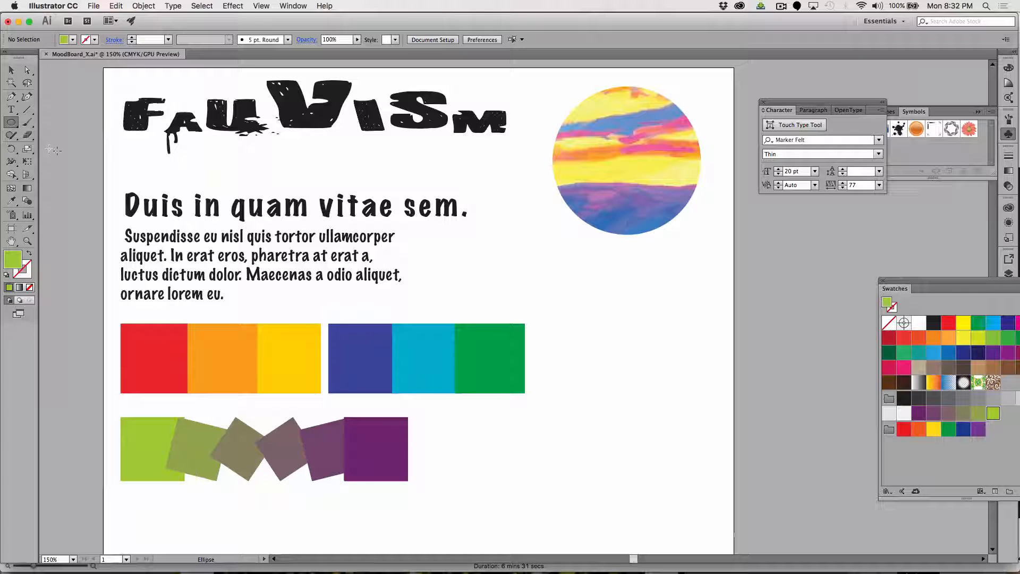
drag(537, 261, 701, 419)
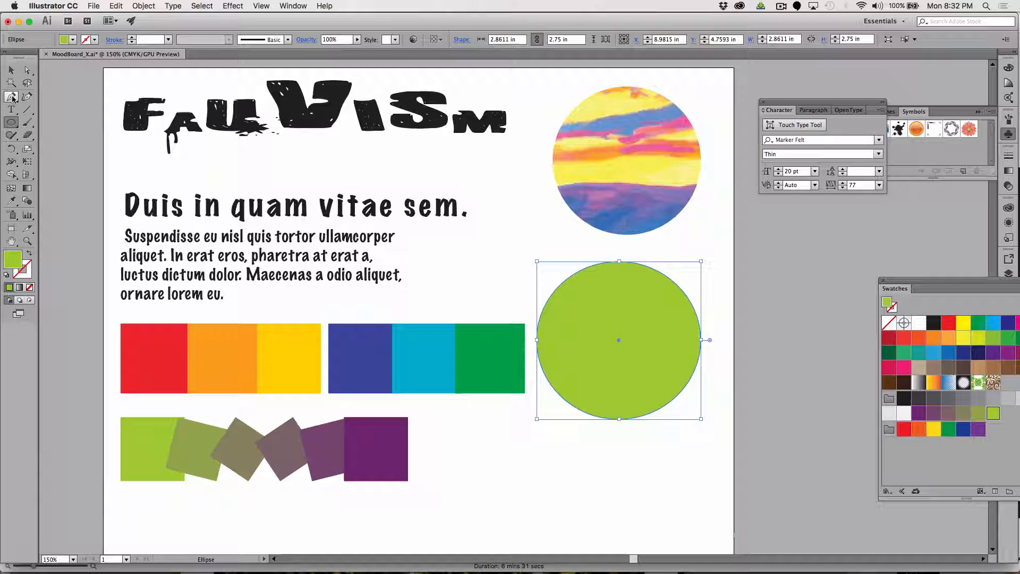
Add extra anchor points around the lime ellipse's outline, between its four original points.
drag(13, 97, 59, 113)
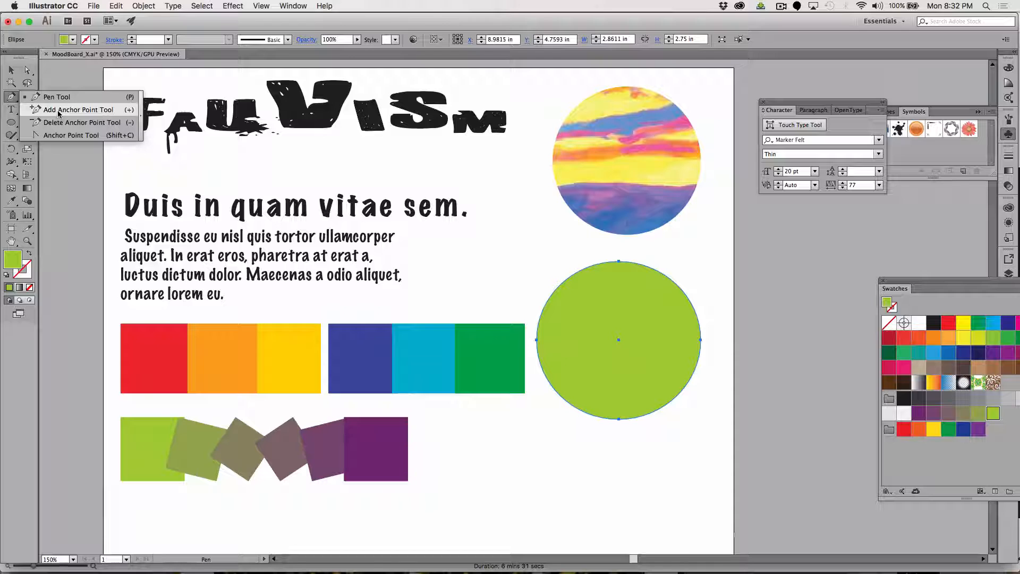
click(59, 110)
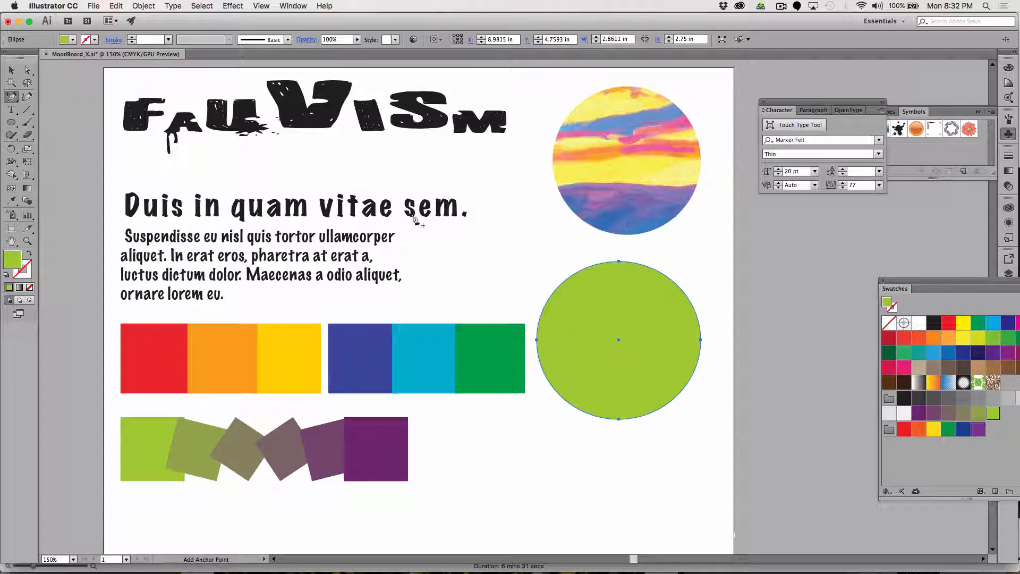
click(562, 283)
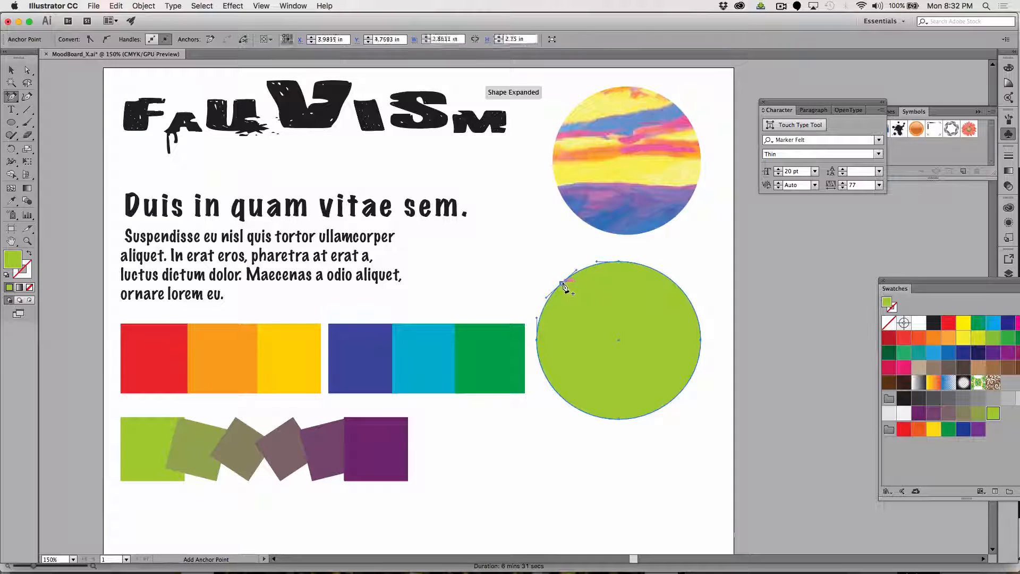
click(662, 274)
click(687, 387)
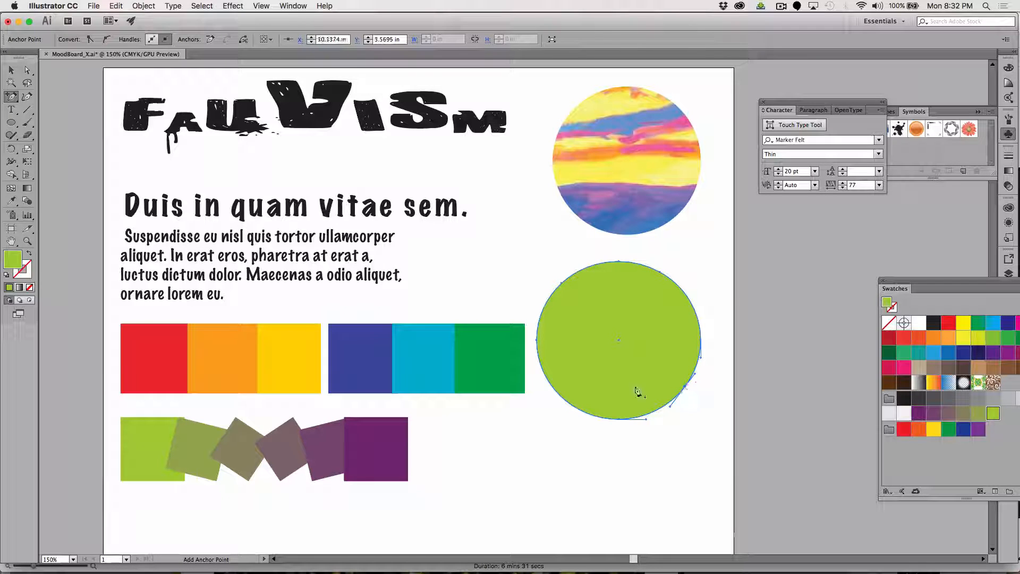
click(556, 391)
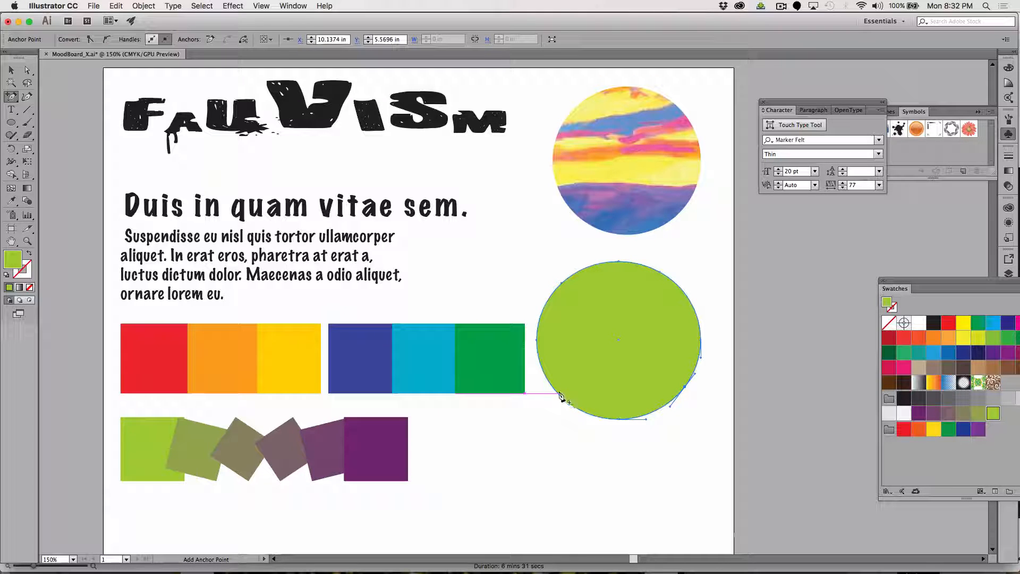
click(543, 313)
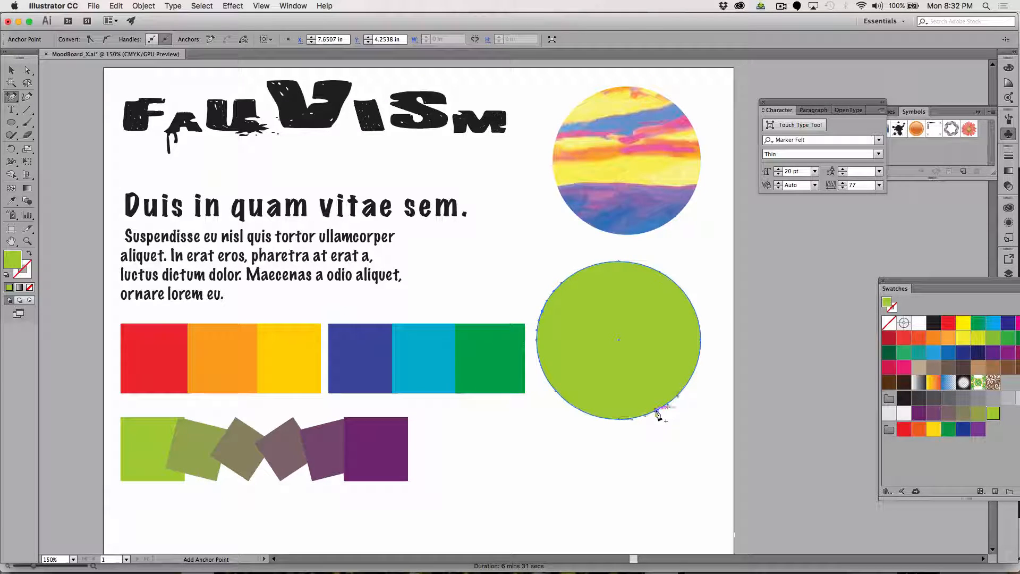
Apply a Pucker & Bloat effect of -41% to the lime ellipse with the preview on, and deselect it.
click(11, 70)
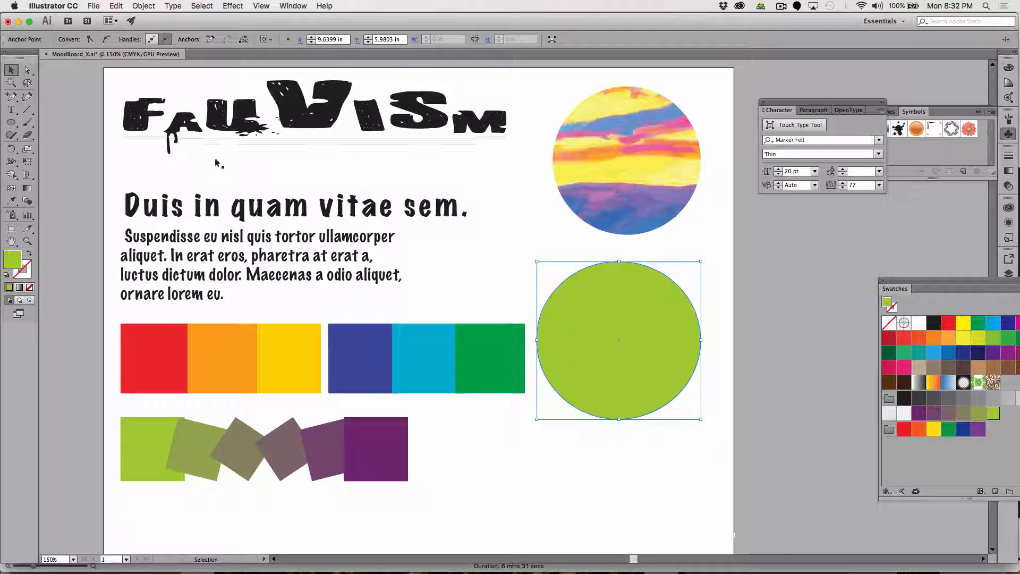
click(550, 299)
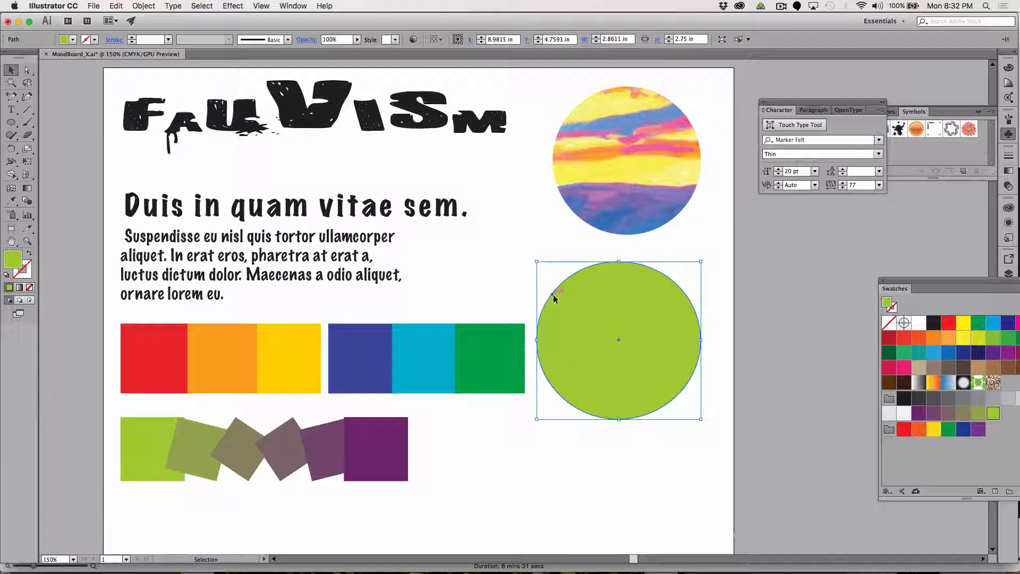
click(511, 266)
click(573, 276)
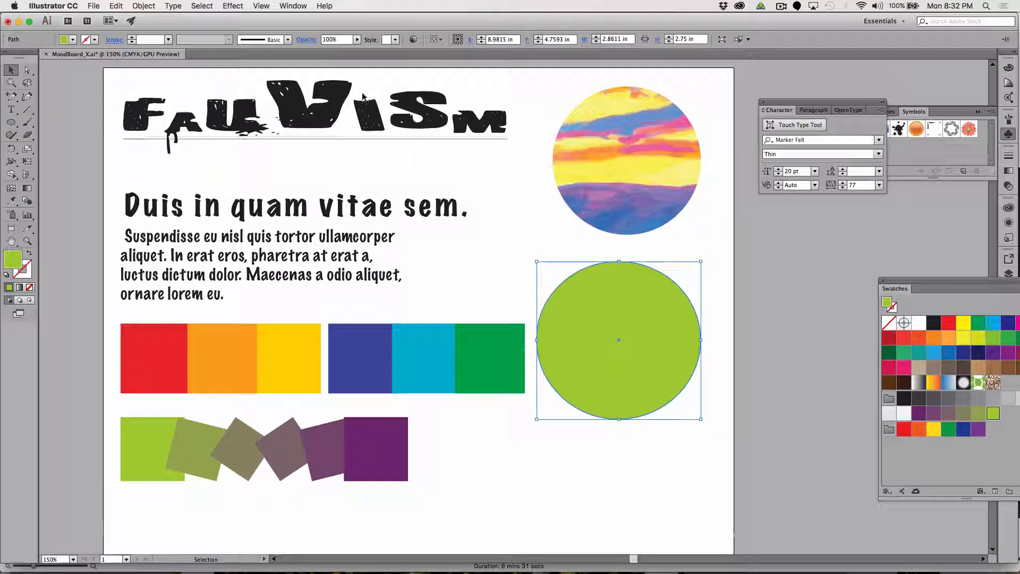
click(234, 6)
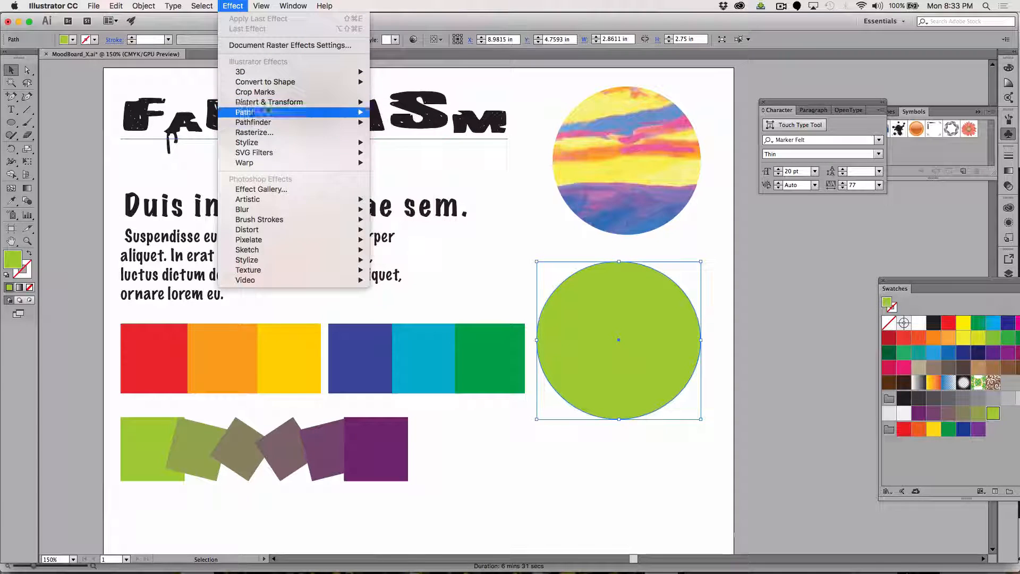
mouse_move(268, 102)
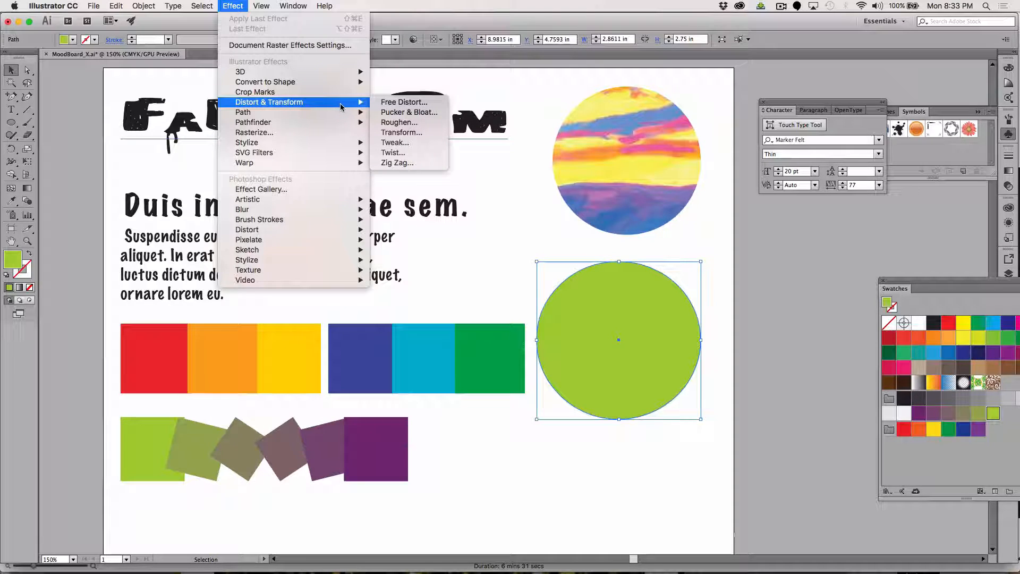
click(423, 113)
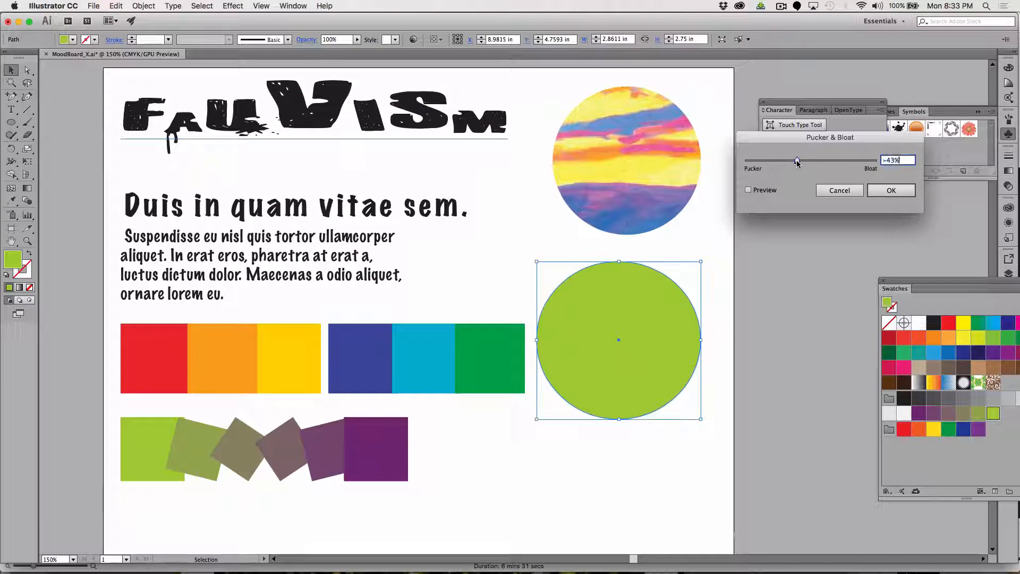
drag(797, 162, 806, 161)
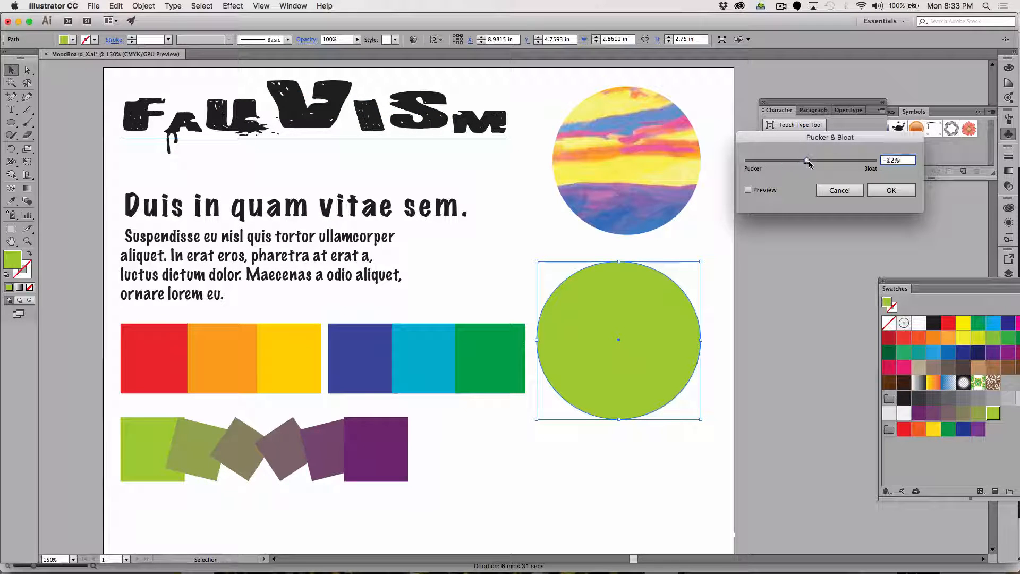
click(748, 191)
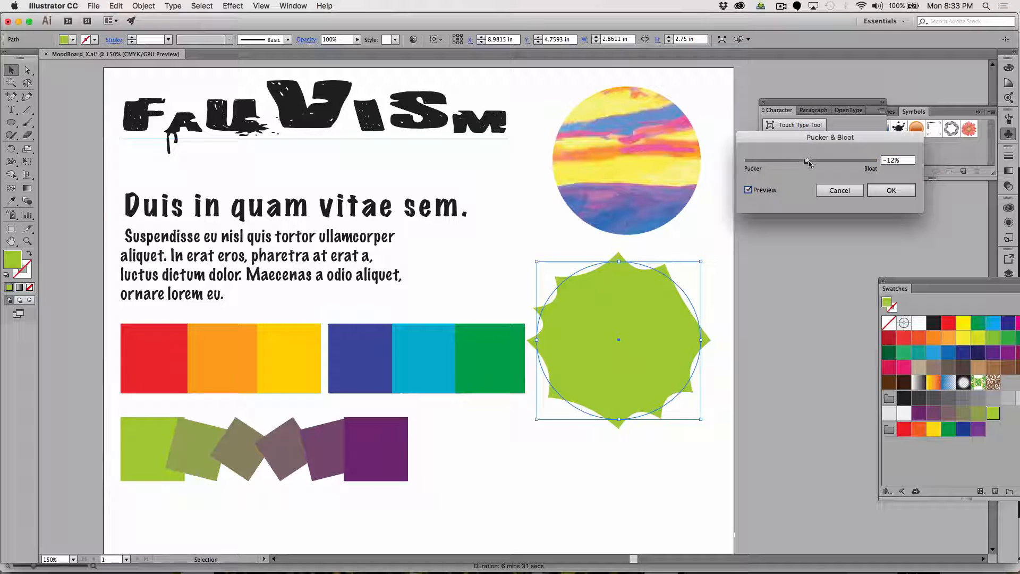
mouse_move(807, 161)
mouse_down()
mouse_move(795, 160)
mouse_move(827, 161)
mouse_move(777, 174)
mouse_move(777, 162)
mouse_move(827, 171)
mouse_move(798, 162)
mouse_up()
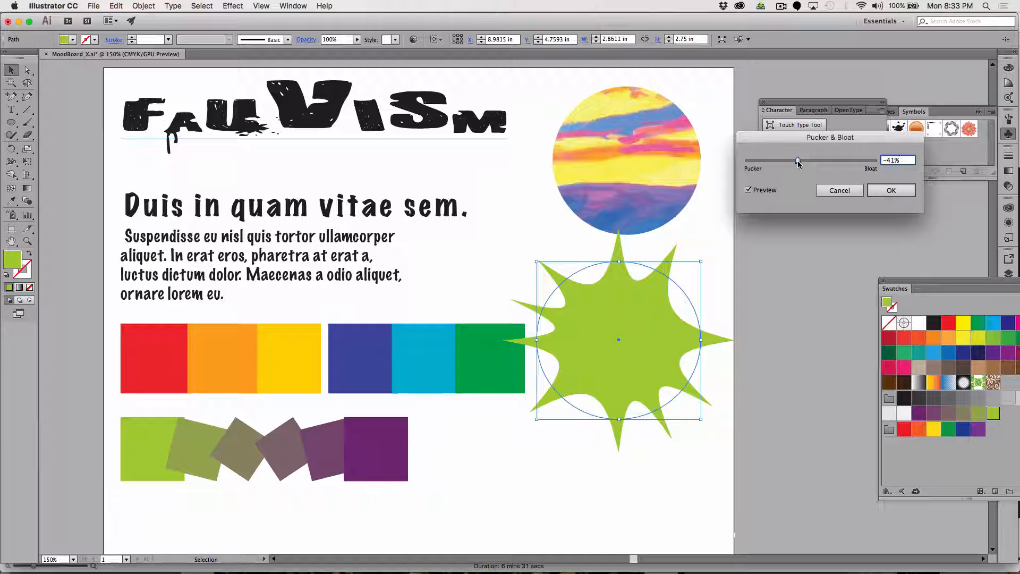
click(880, 193)
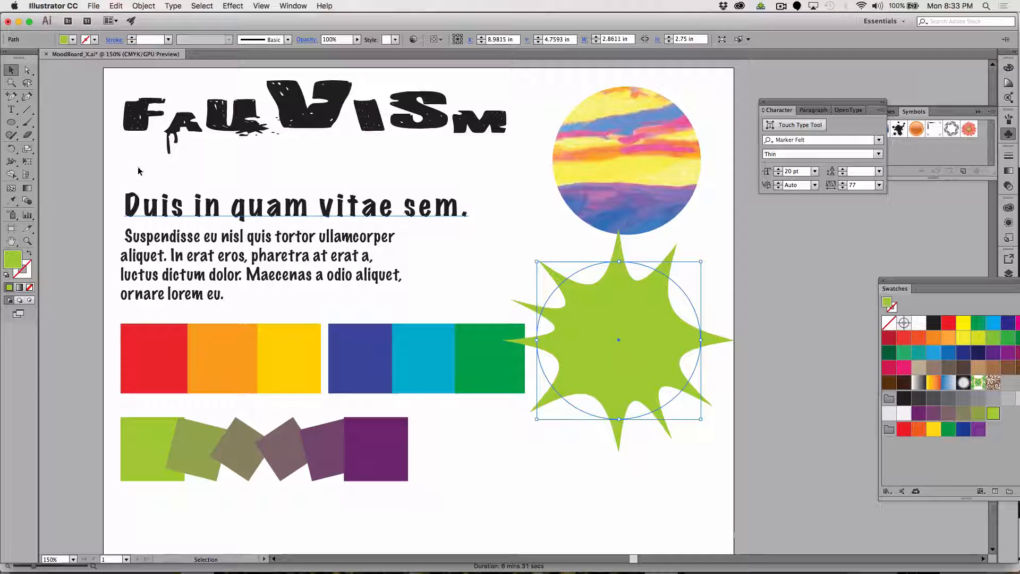
click(547, 483)
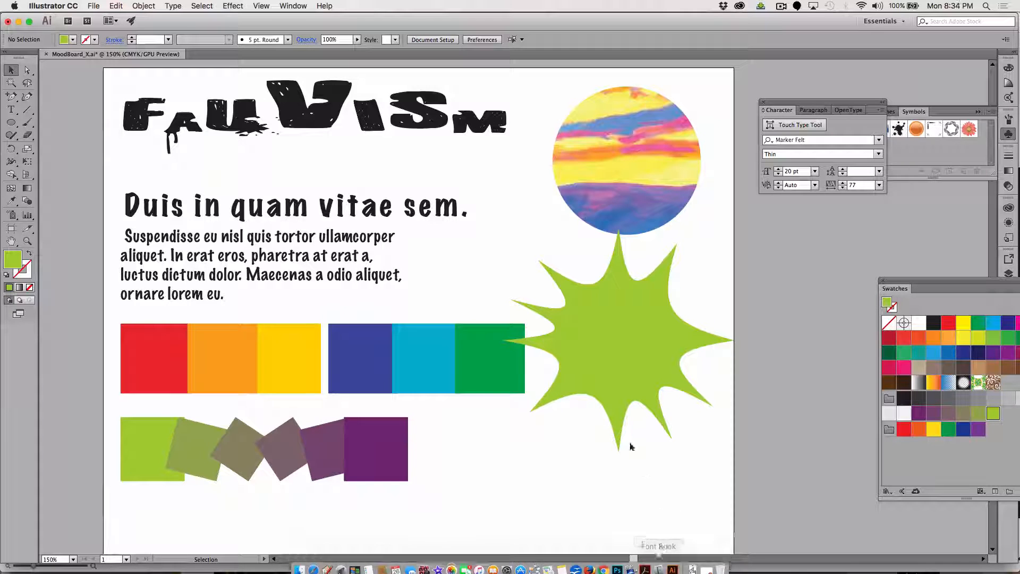
Move the green, cyan and blue squares behind the left side of the lime starburst, stacked from bottom to top.
drag(489, 374, 543, 413)
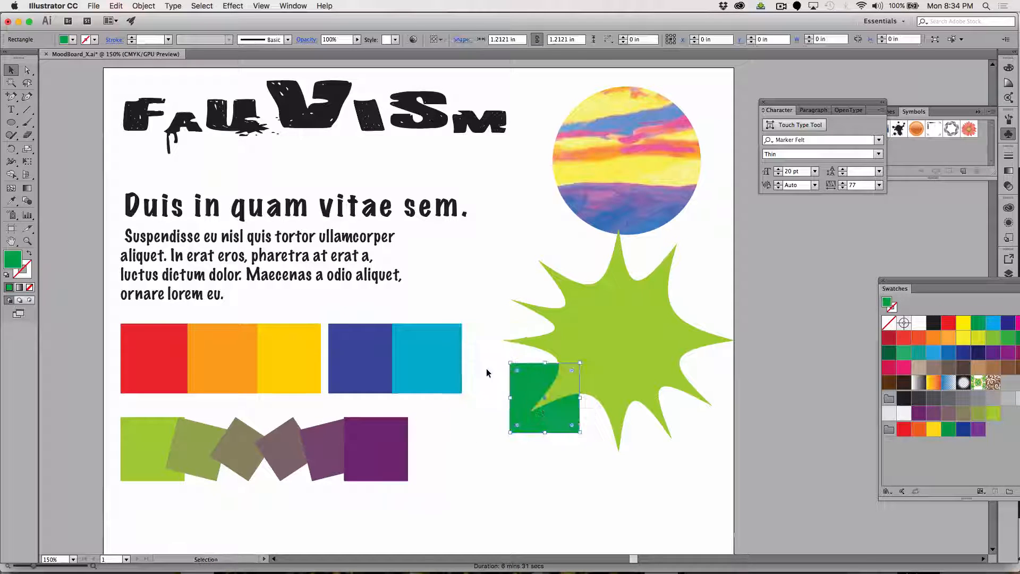
drag(427, 352, 541, 345)
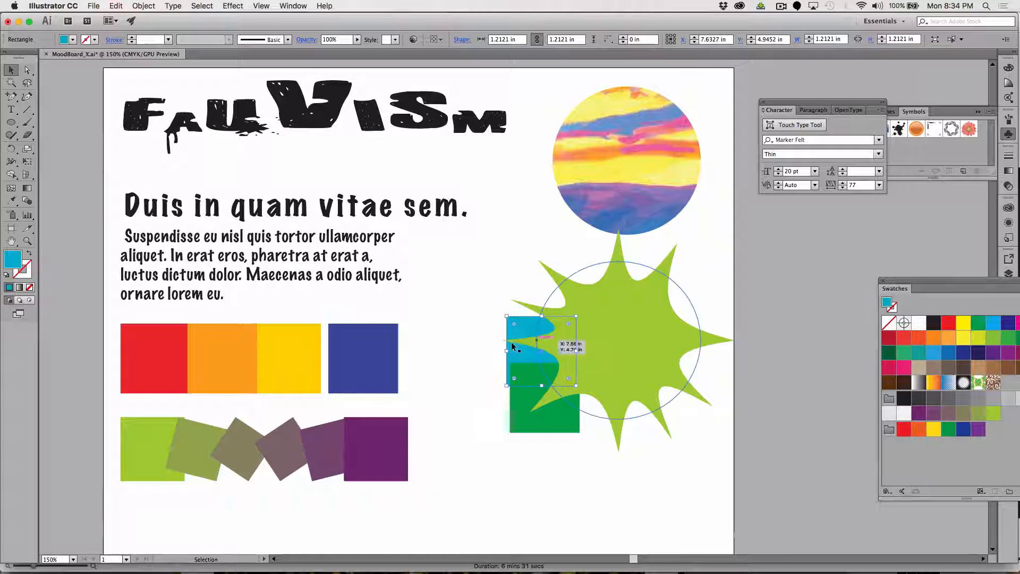
drag(375, 334, 557, 283)
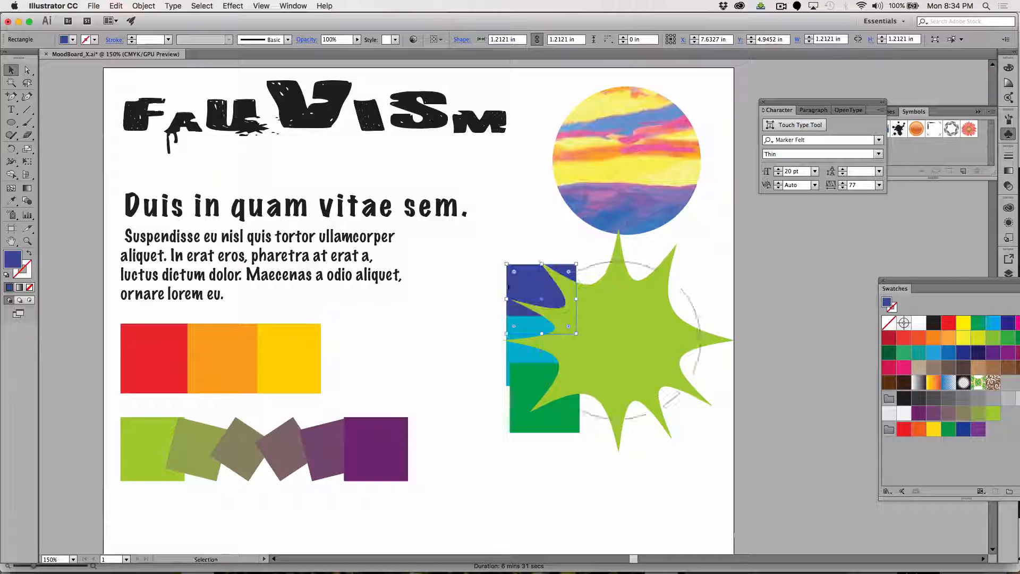
Move the yellow square behind the starburst's bottom, the orange behind its top and the red behind its center, and deselect.
drag(320, 357, 643, 407)
drag(246, 342, 627, 256)
drag(183, 353, 638, 332)
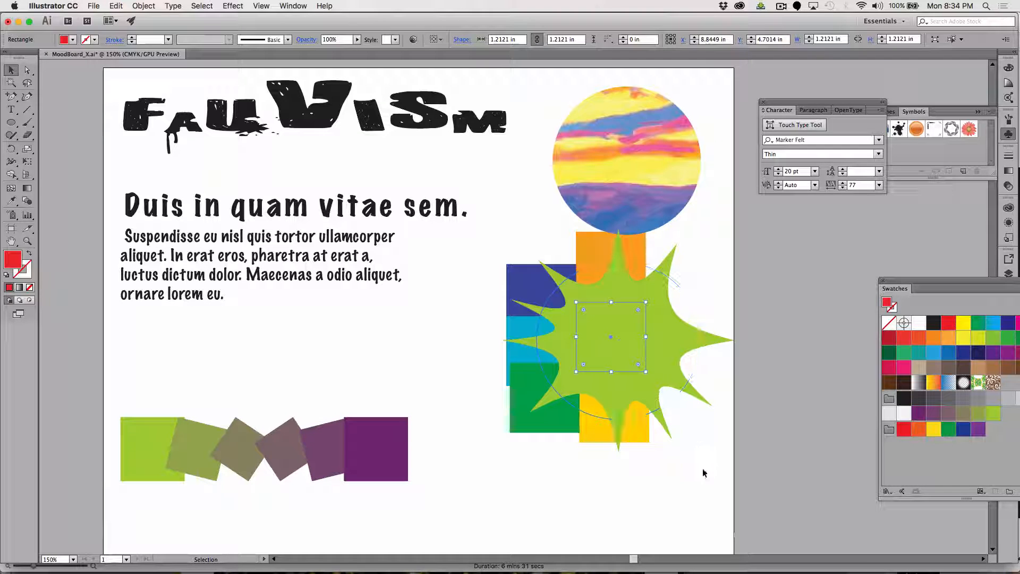
click(662, 509)
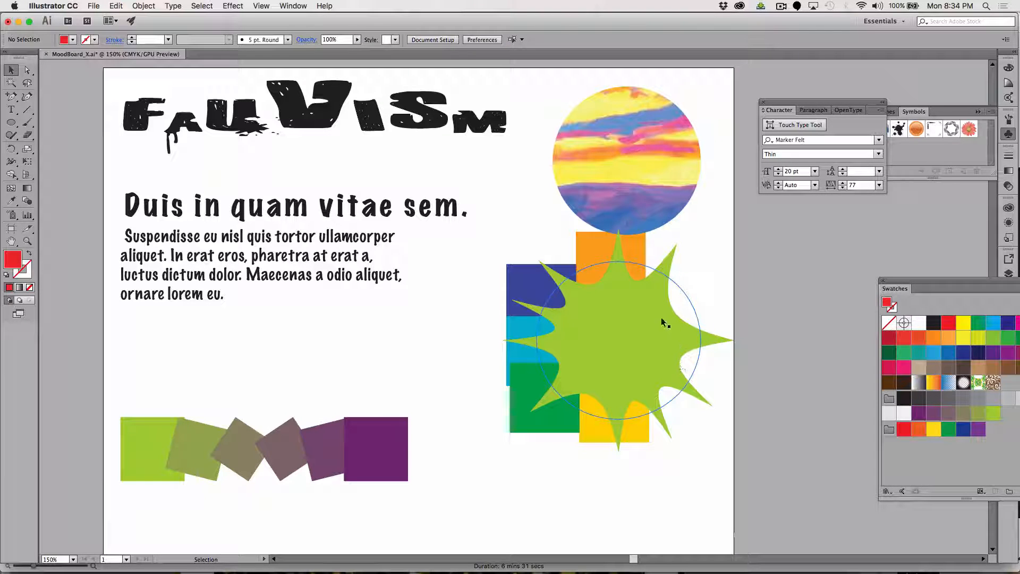
Ungroup the blend swatches, move the purple square behind the starburst's upper right, and shift the lime square slightly down and right.
click(399, 443)
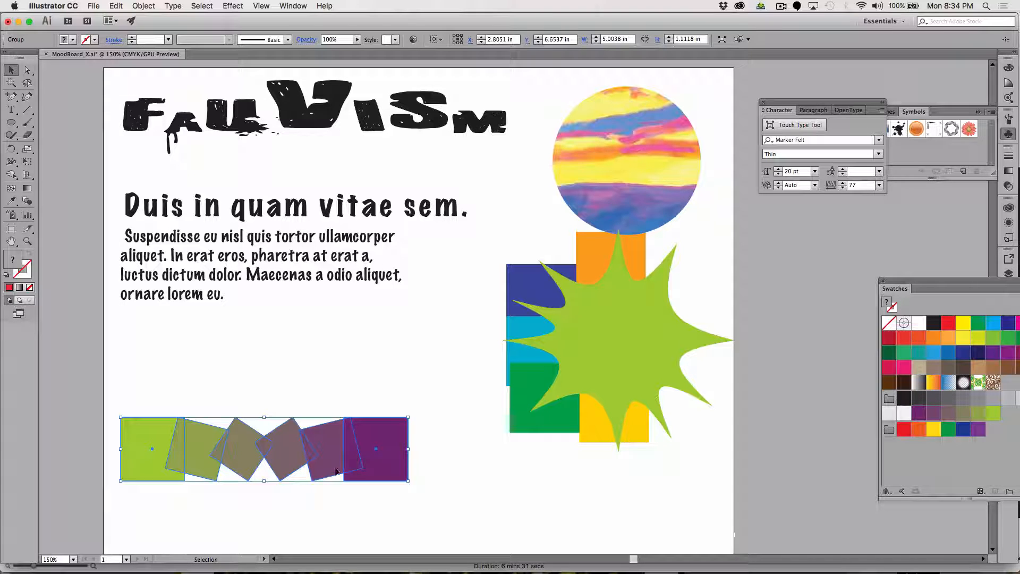
click(144, 6)
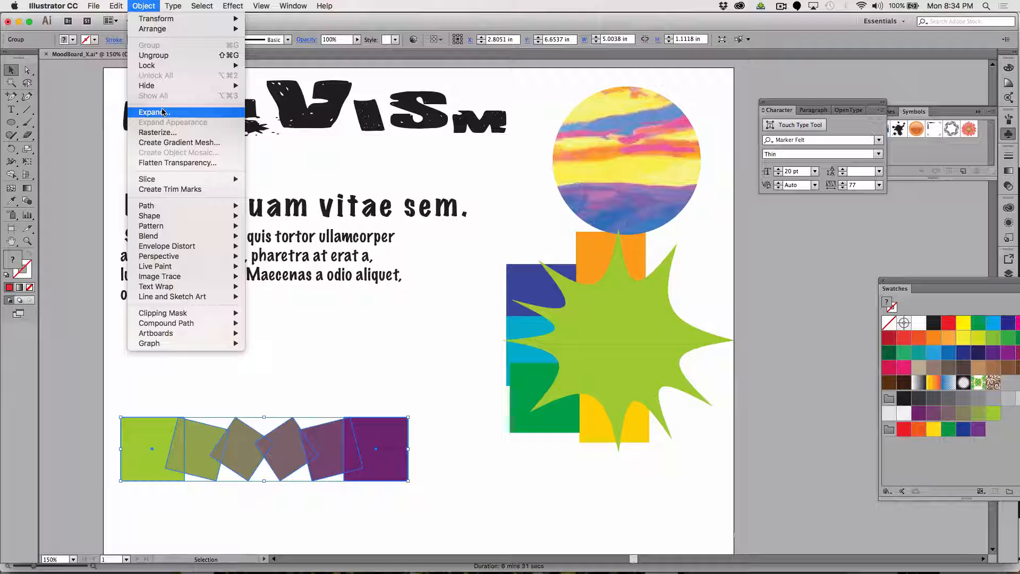
click(162, 57)
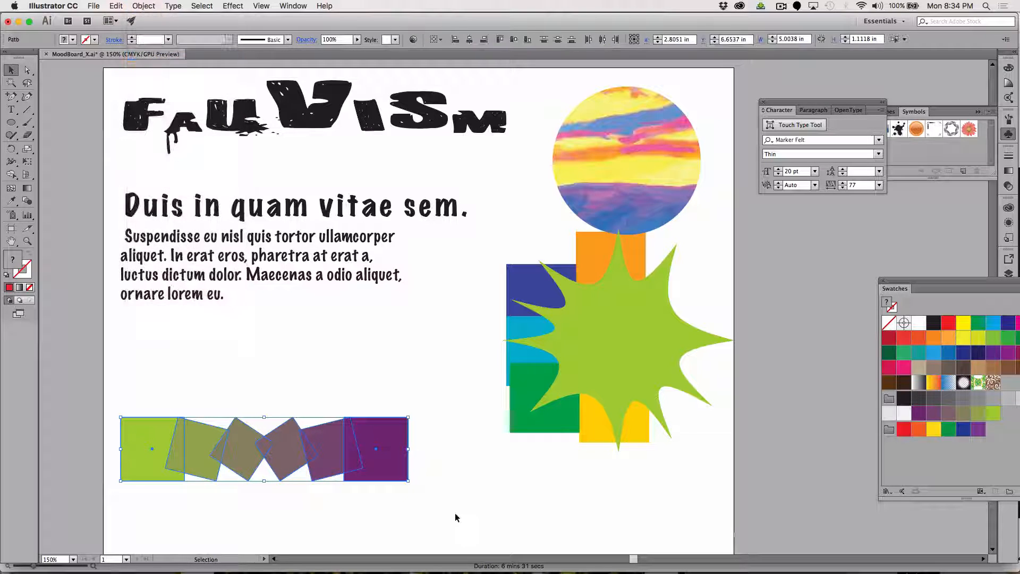
drag(397, 446, 684, 291)
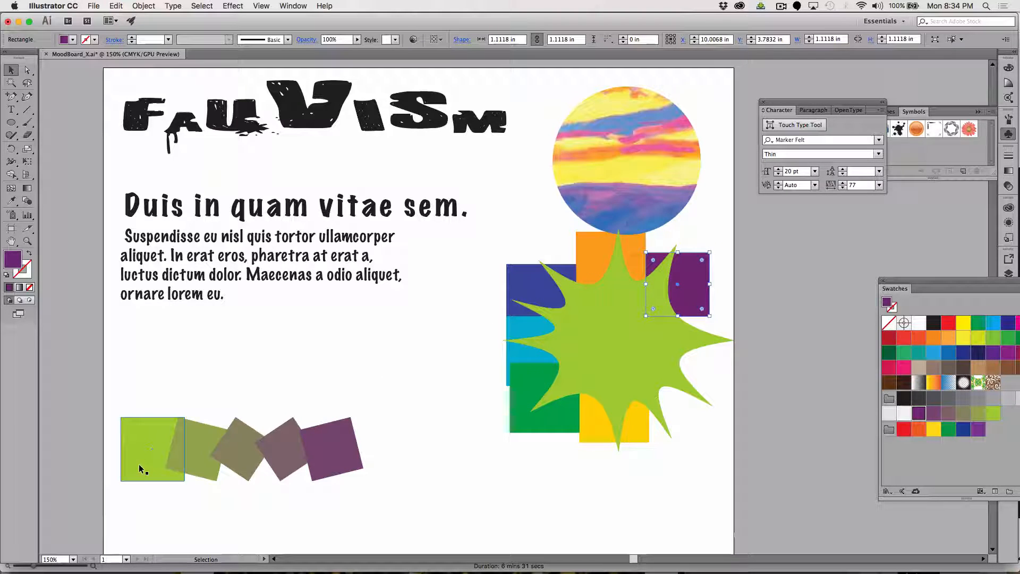
drag(139, 469, 174, 501)
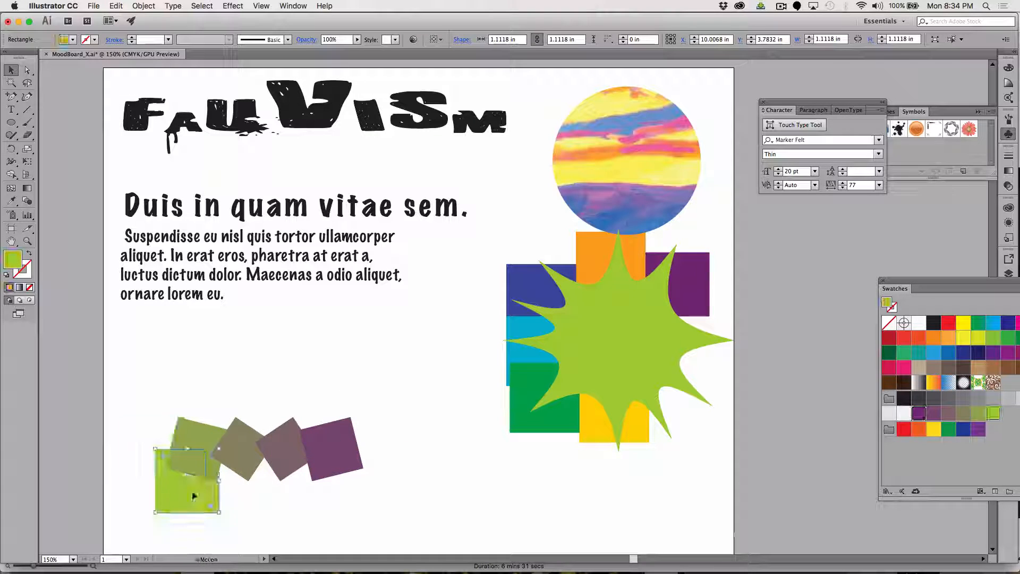
Move the tilted mauve square behind the starburst's right side and enlarge it to cover the lower-right points.
drag(248, 446, 671, 338)
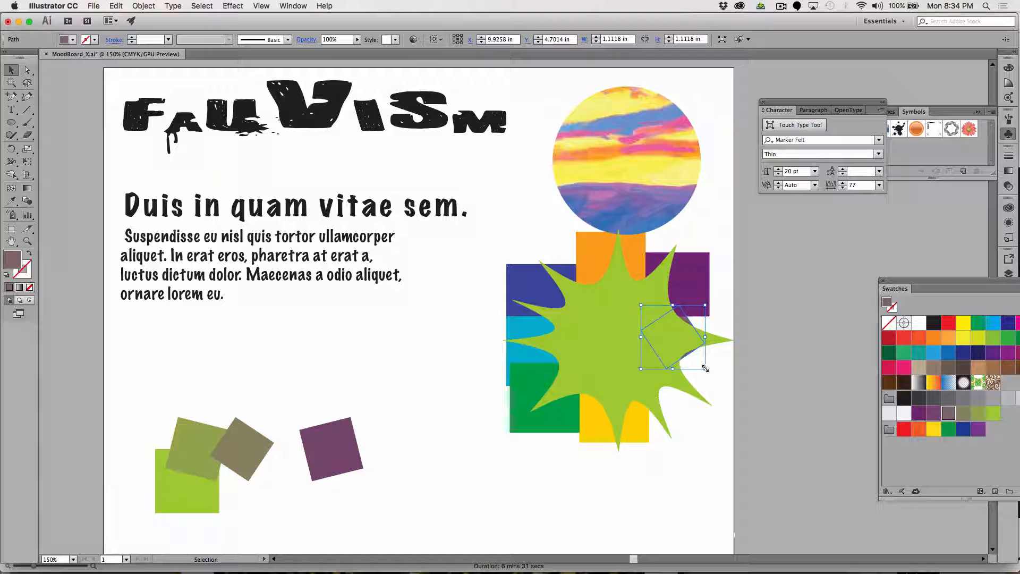
drag(704, 367, 772, 460)
drag(721, 427, 700, 419)
click(780, 468)
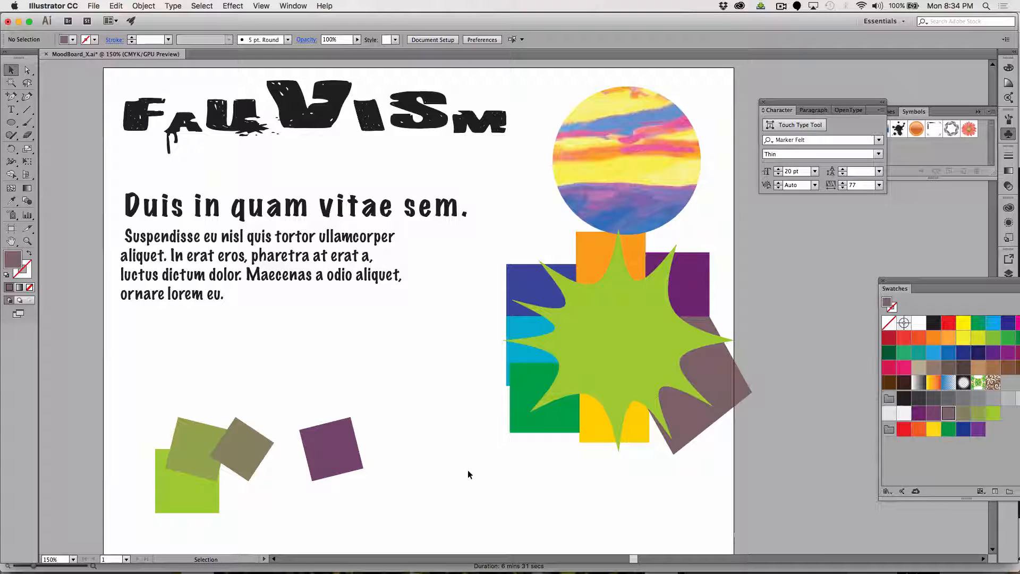
Try to clip the colored squares into the lime starburst with a clipping mask, undo it and deselect.
drag(472, 496, 759, 262)
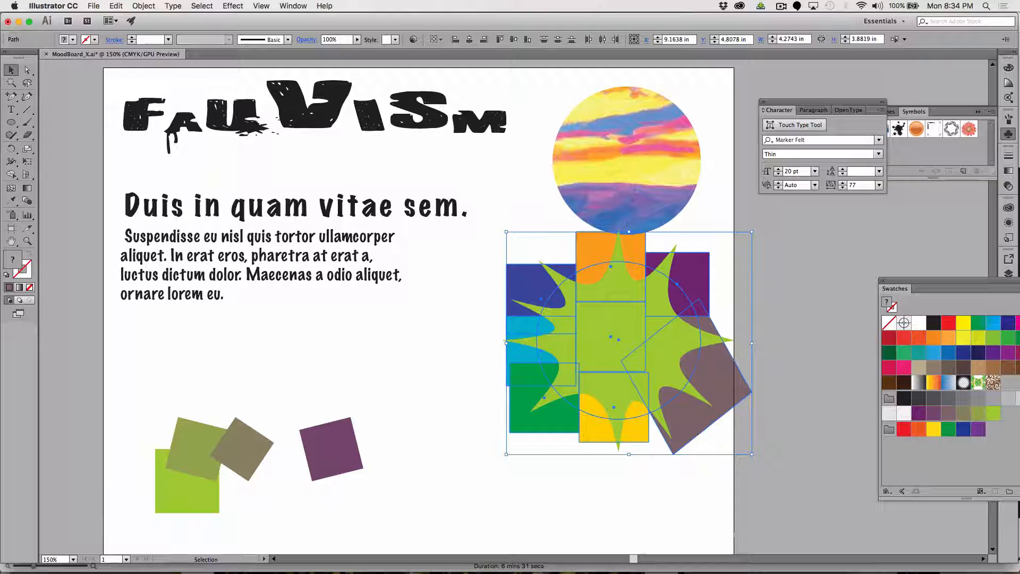
click(143, 6)
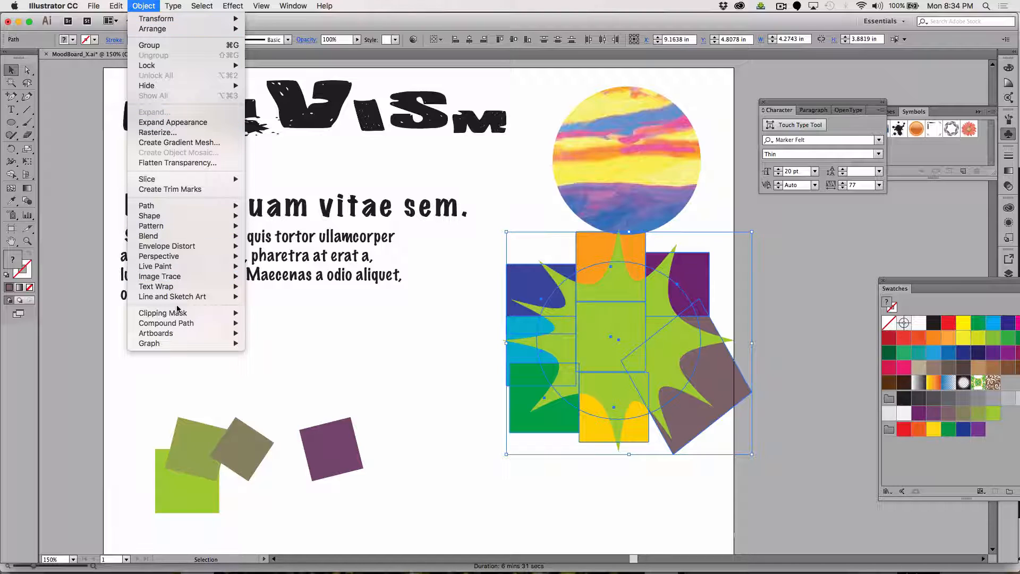
mouse_move(181, 313)
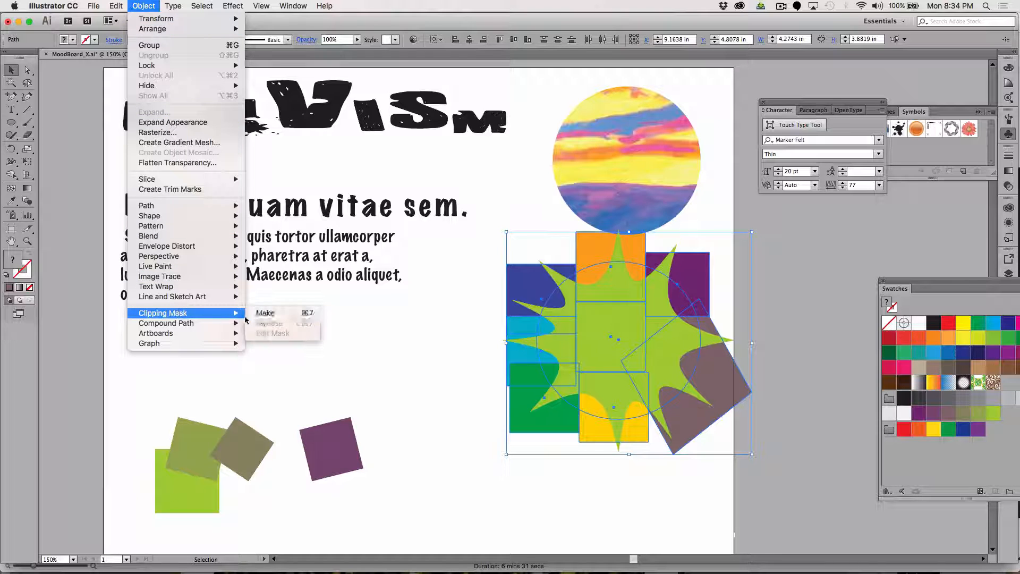
click(278, 316)
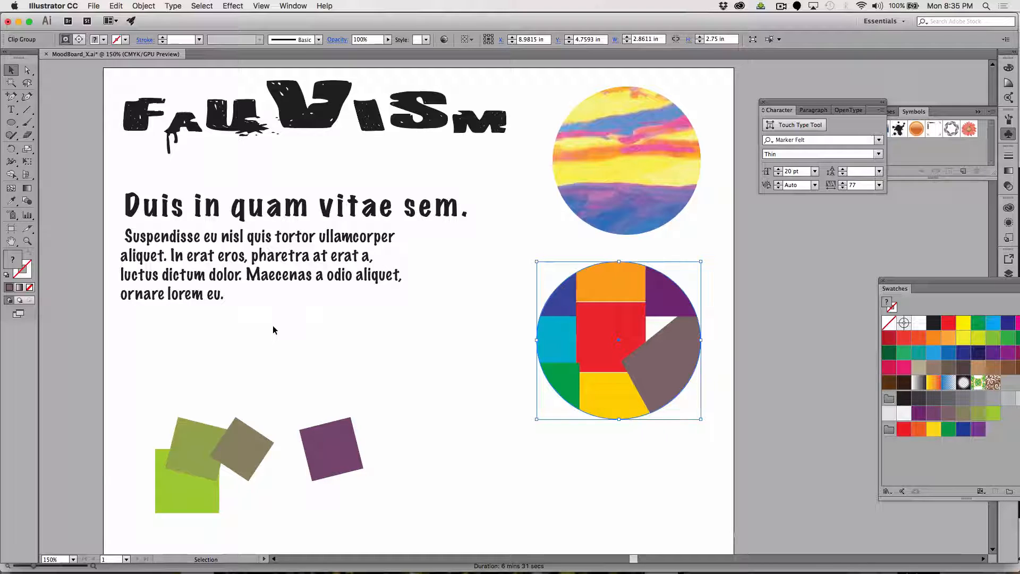
key(super+z)
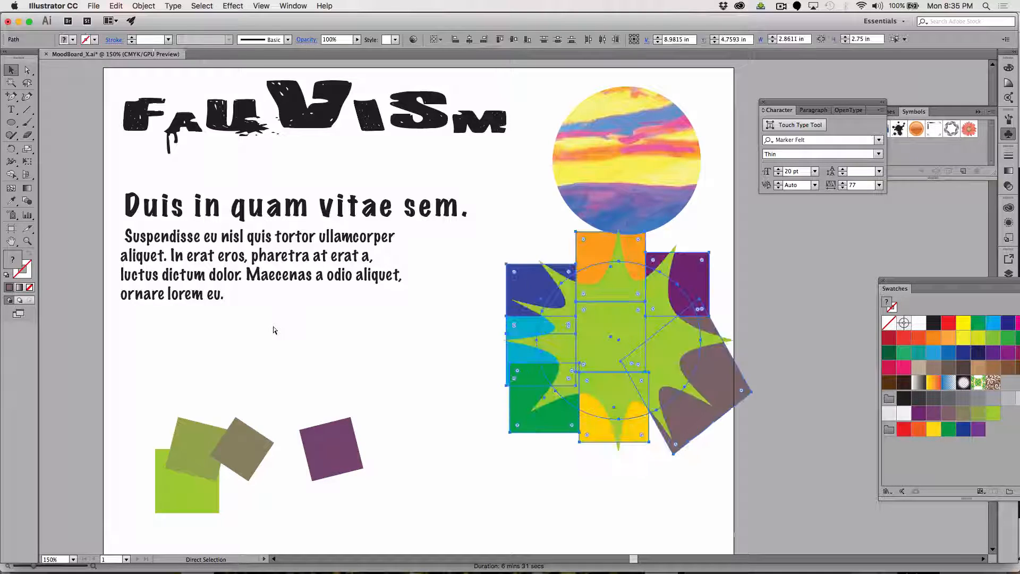
click(308, 381)
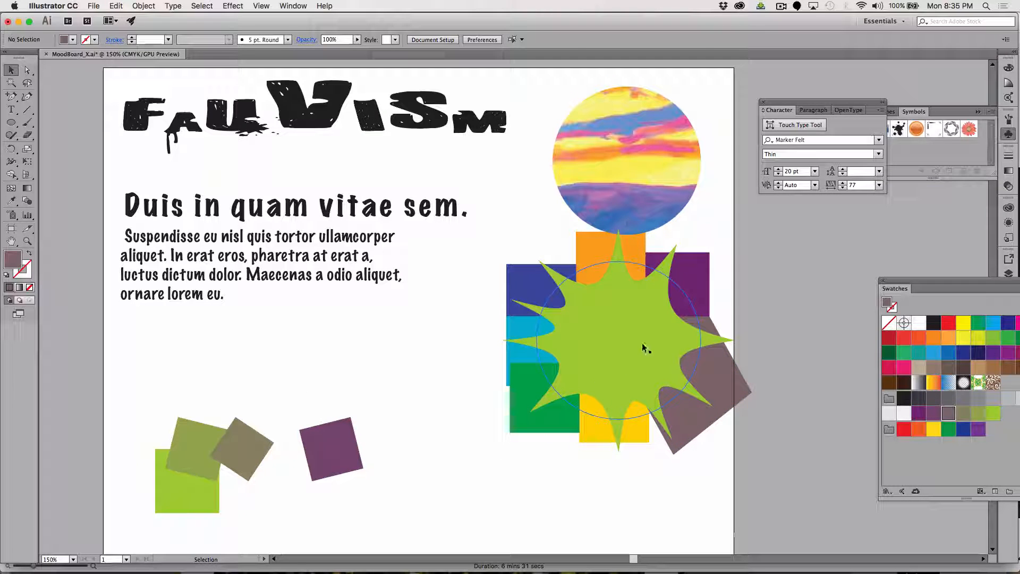
Expand the appearance of the lime starburst so its effect becomes a real path, and deselect it.
click(642, 343)
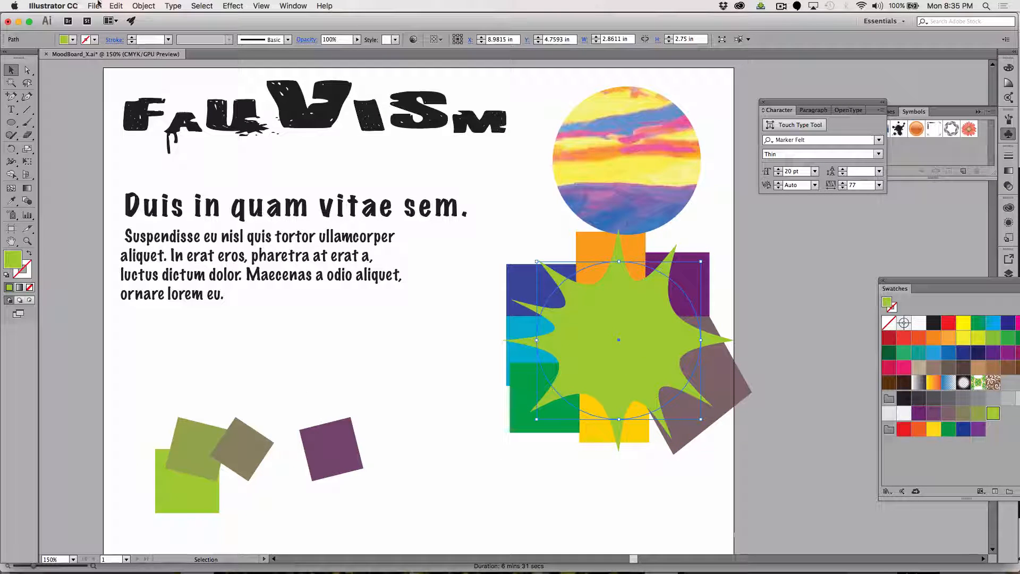
click(143, 6)
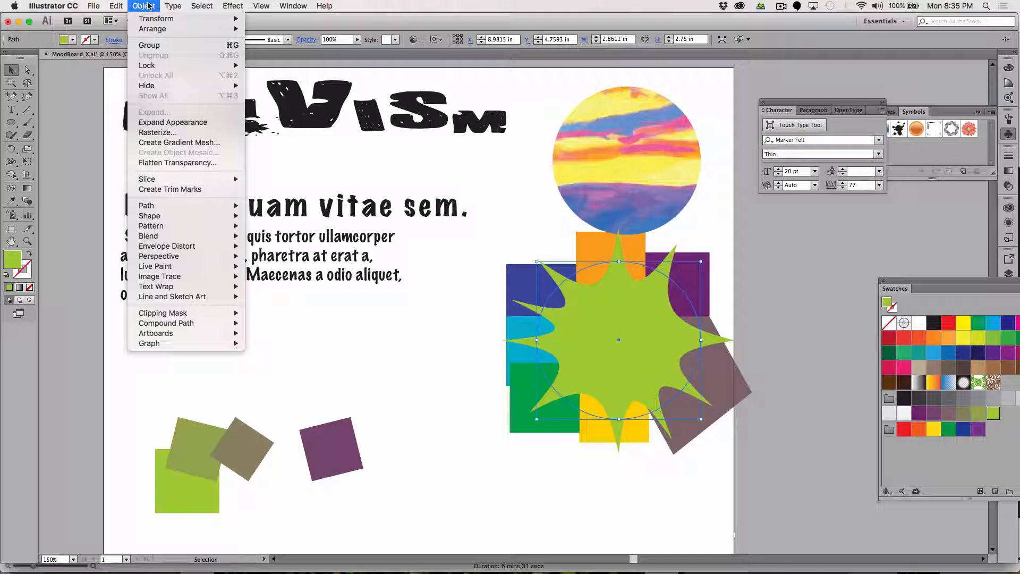
click(181, 123)
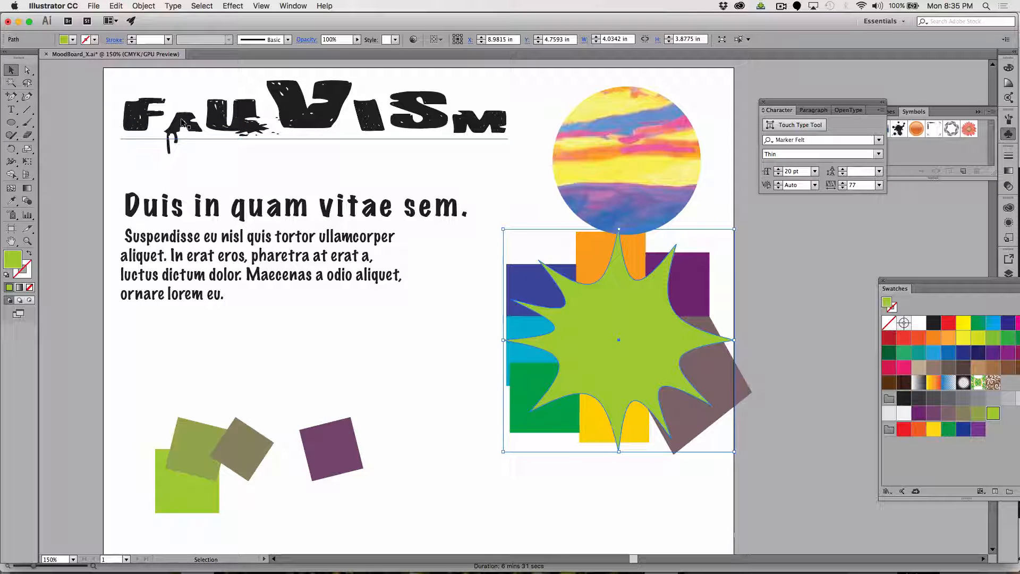
click(639, 505)
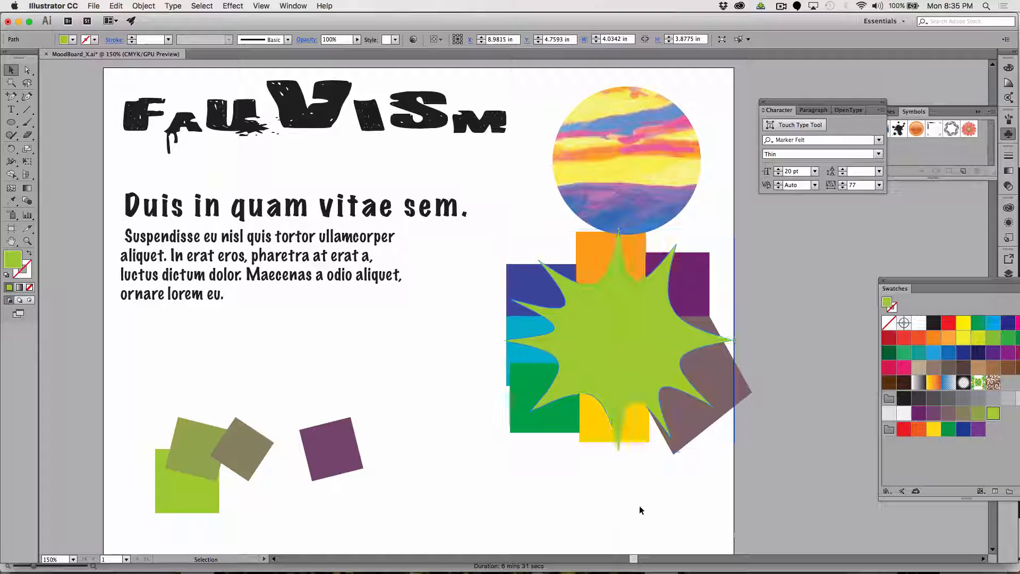
Make a clipping mask from the expanded starburst and all the colored squares behind it.
drag(751, 503, 486, 267)
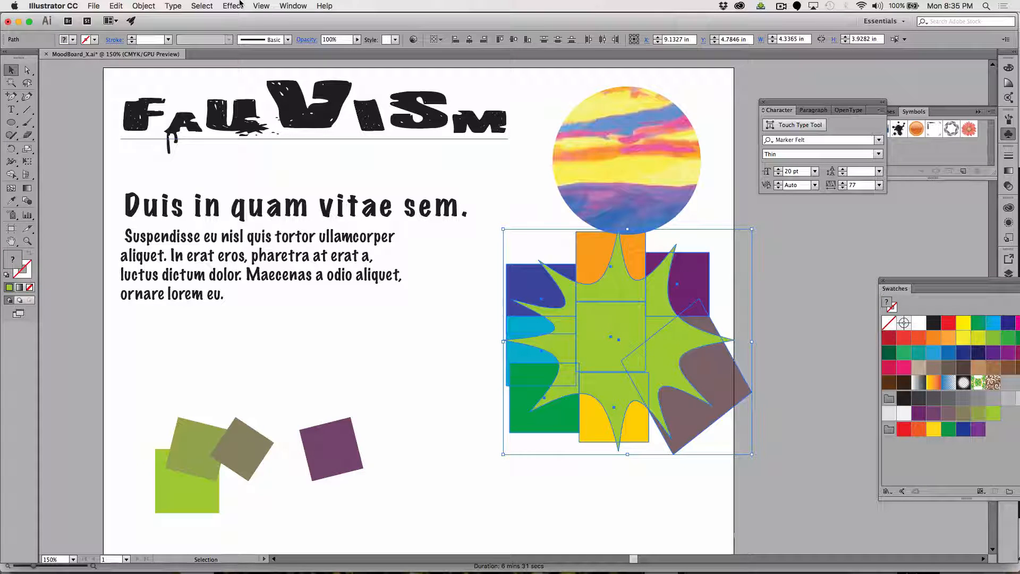
click(144, 6)
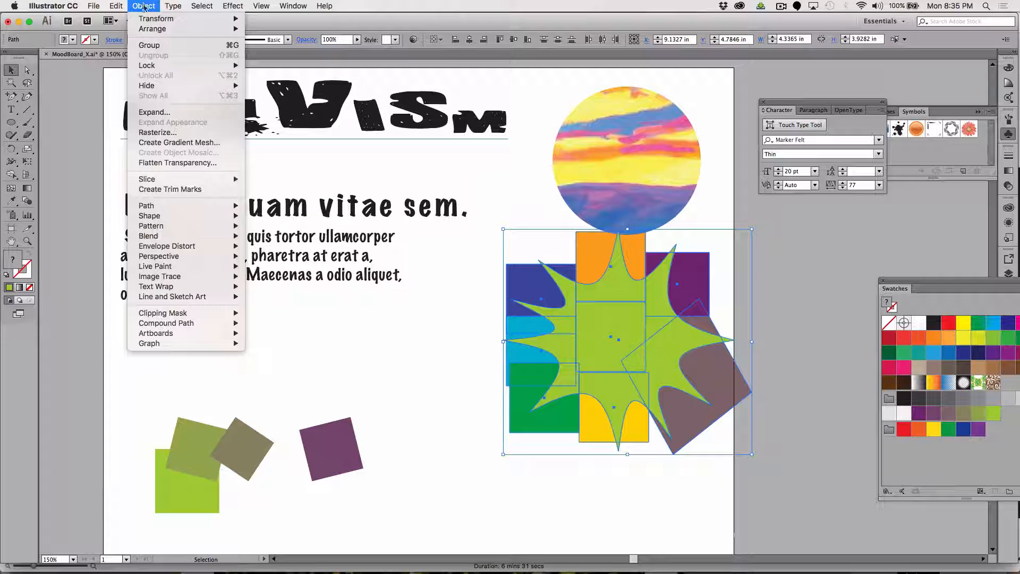
mouse_move(185, 316)
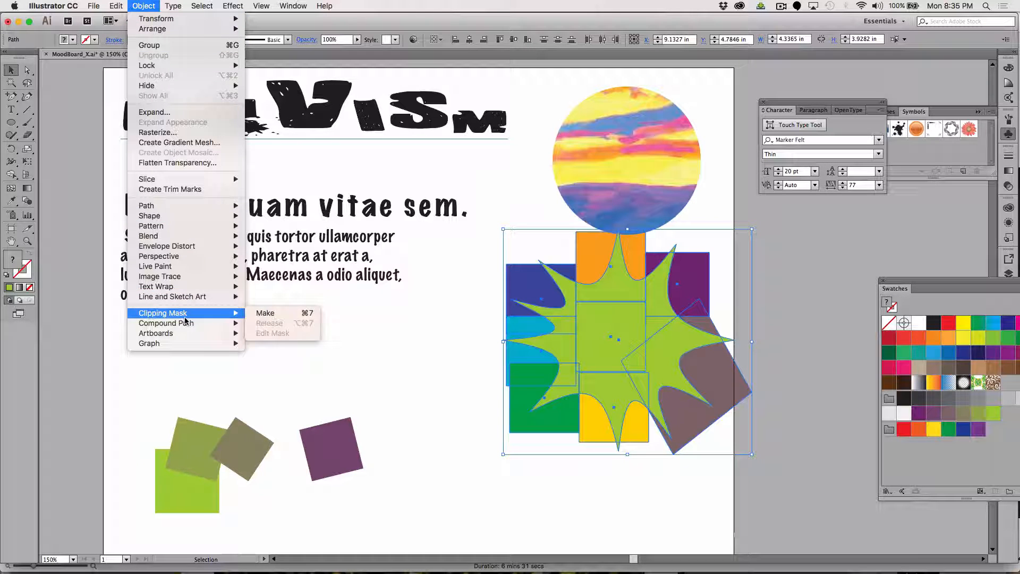
click(275, 313)
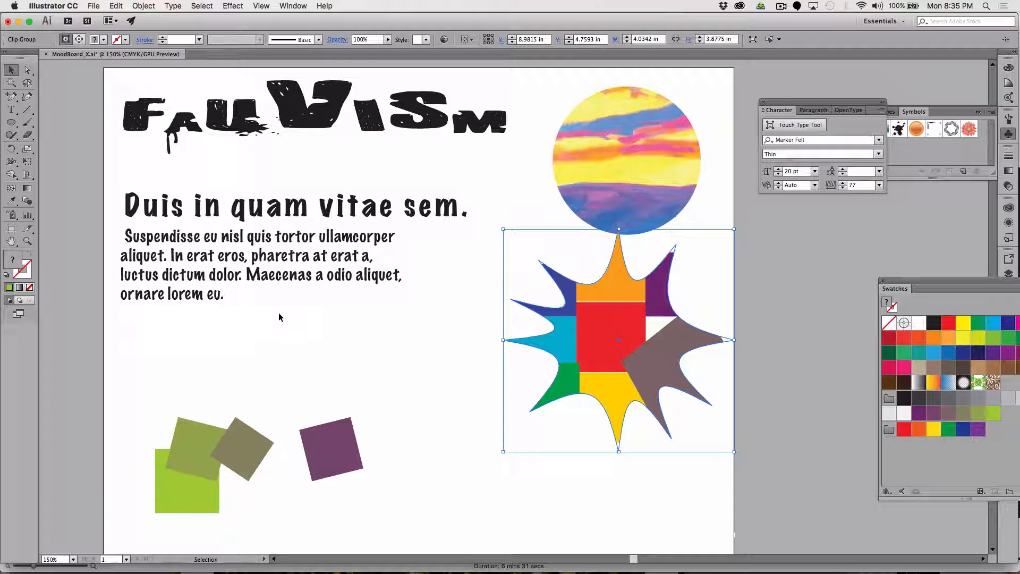
click(781, 6)
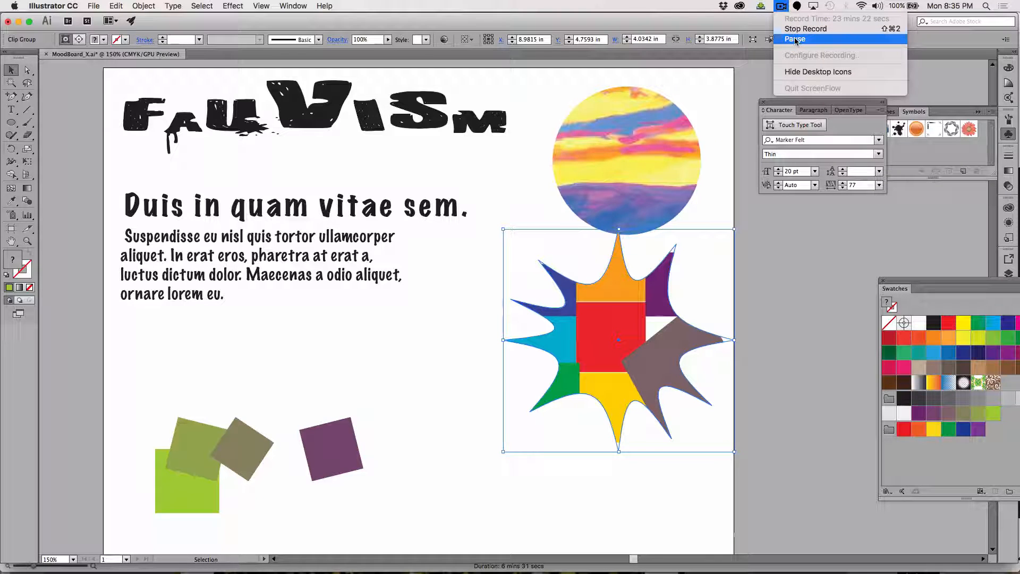